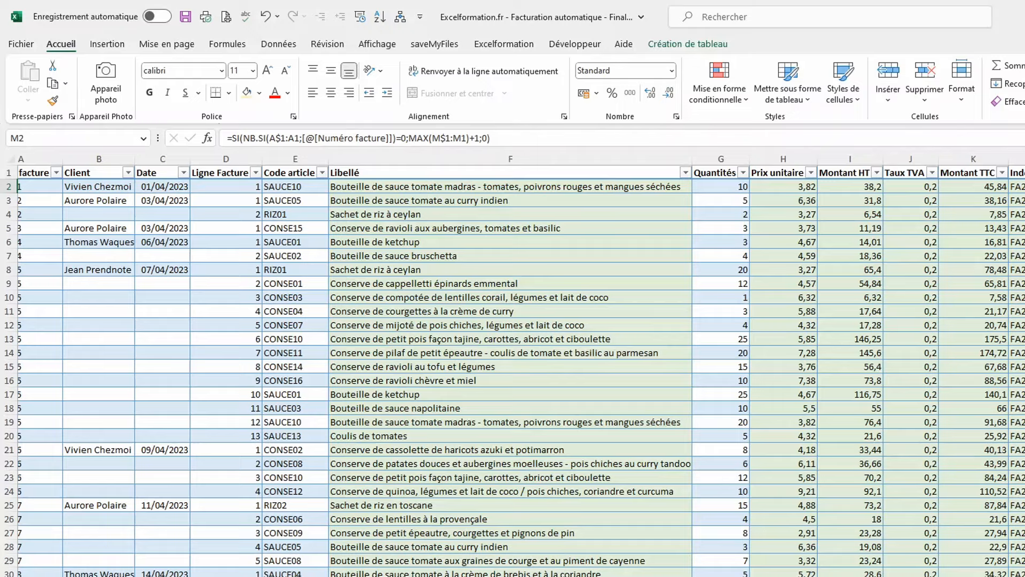
Step: Review the Facture sheet and the Suivi des réglements clients pivot table, filtering its État slicer by Payée and by Retard
key(ctrl+Page_Up)
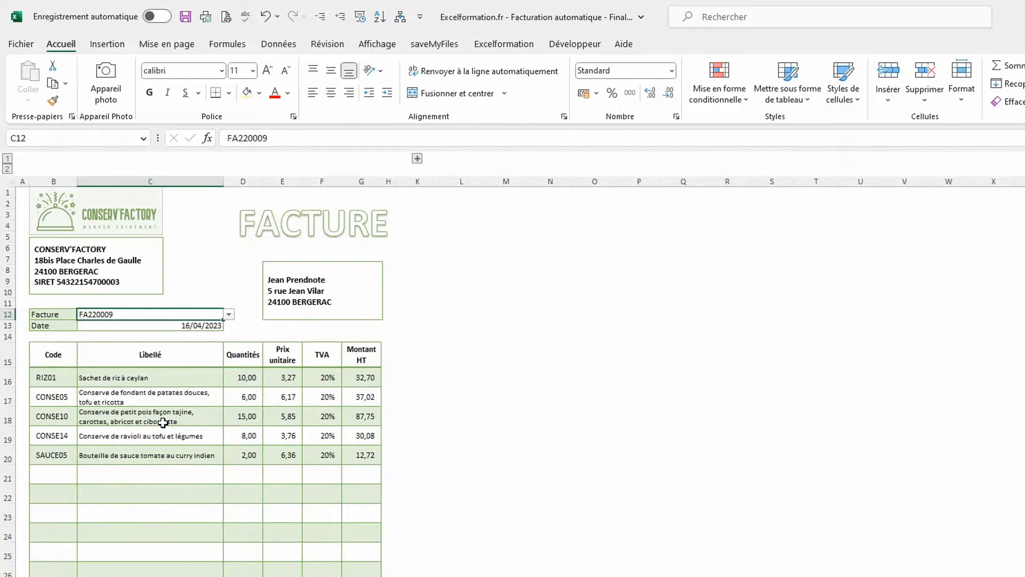
key(ctrl+Page_Down)
key(ctrl+Page_Down)
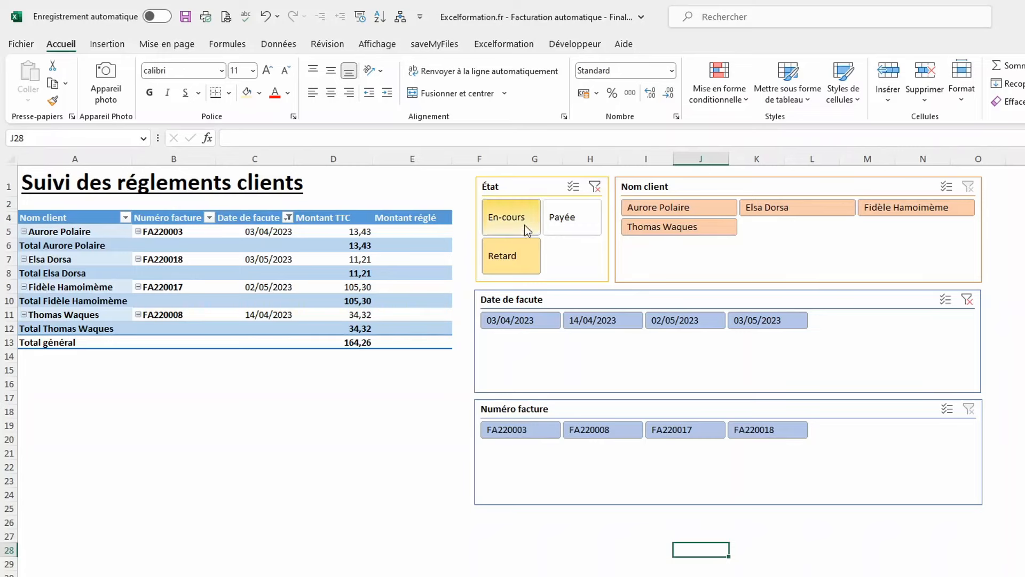
click(583, 209)
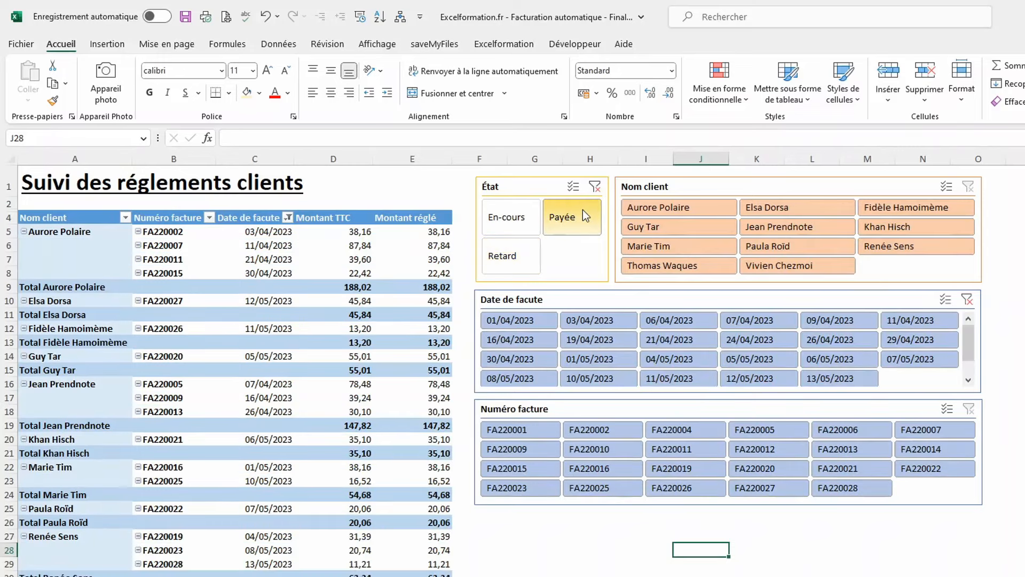
click(505, 268)
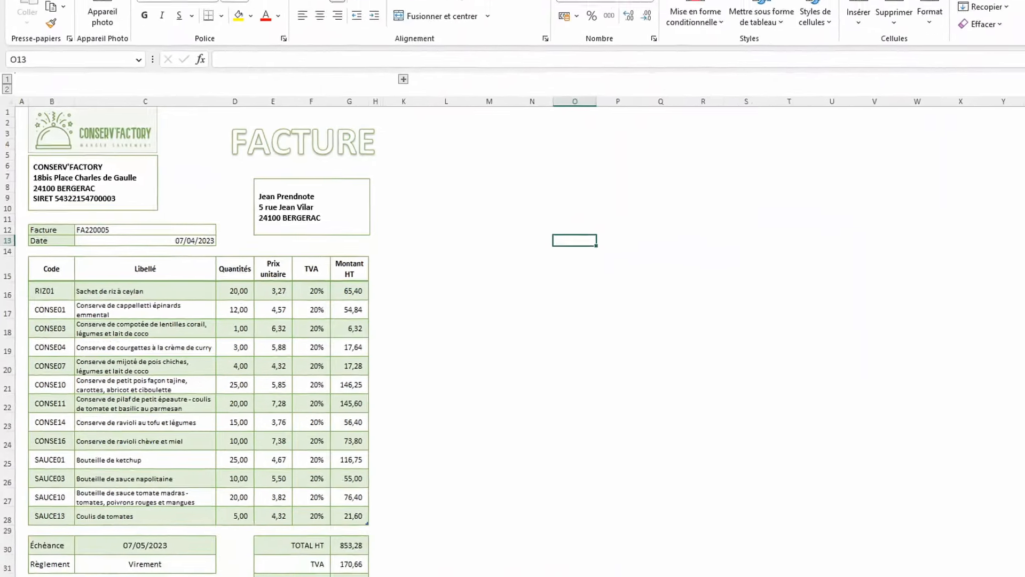
Step: Look over the invoice lines on the Lignes factures sheet and the product list on the Articles sheet
click(147, 566)
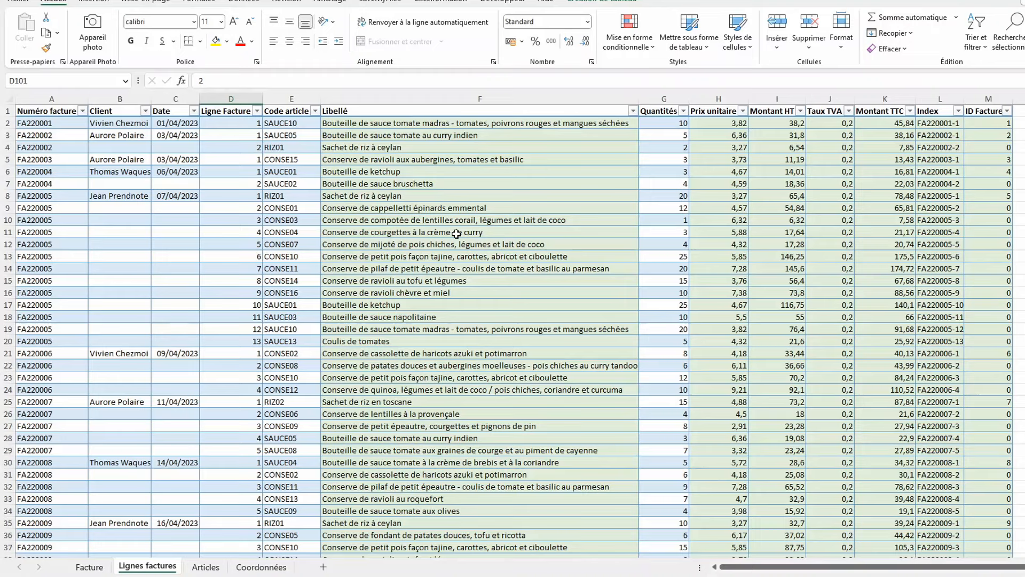
click(206, 566)
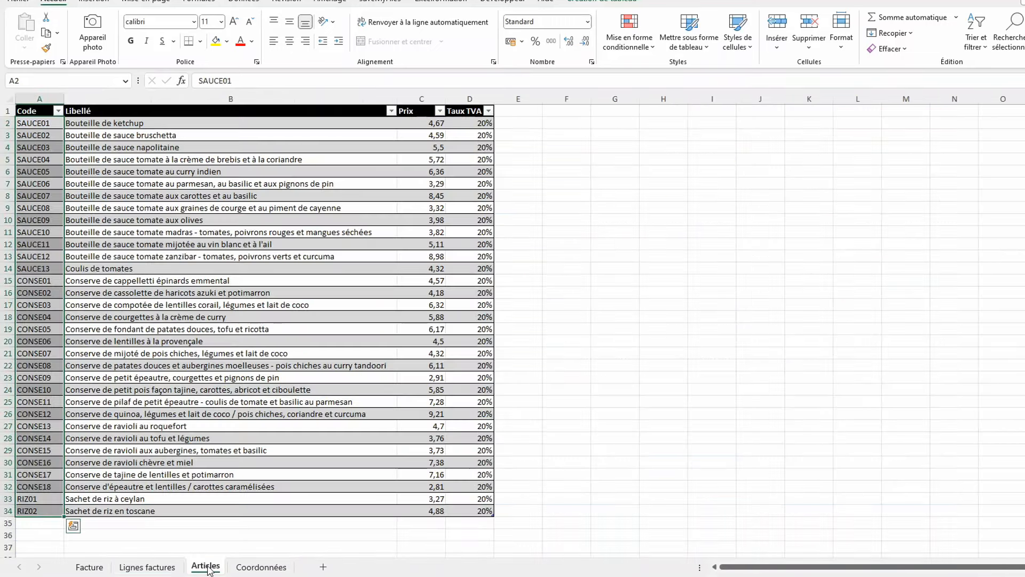
click(212, 284)
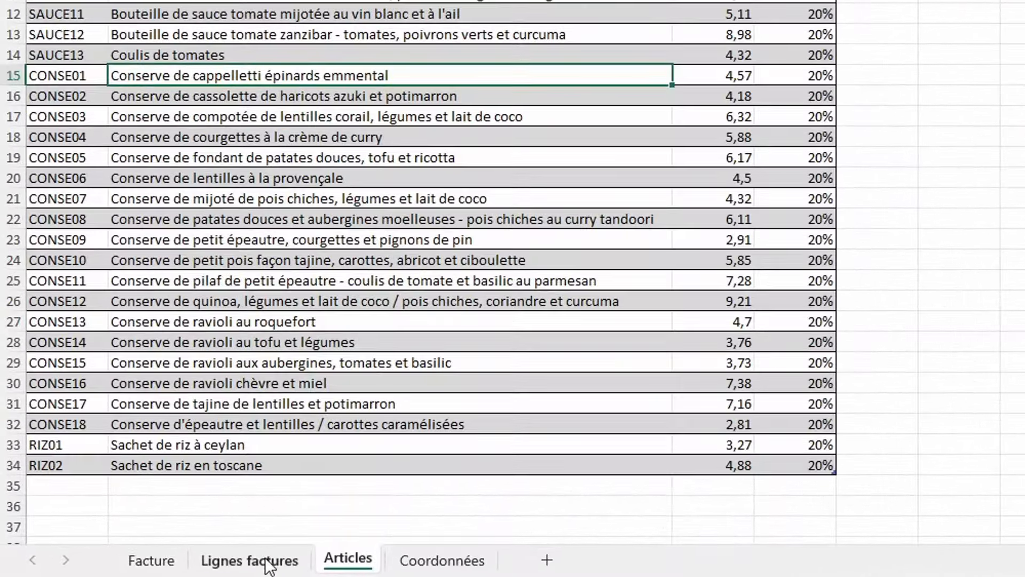
Step: Add a new worksheet directly after Lignes factures and rename it with a name beginning with "Su"
click(156, 568)
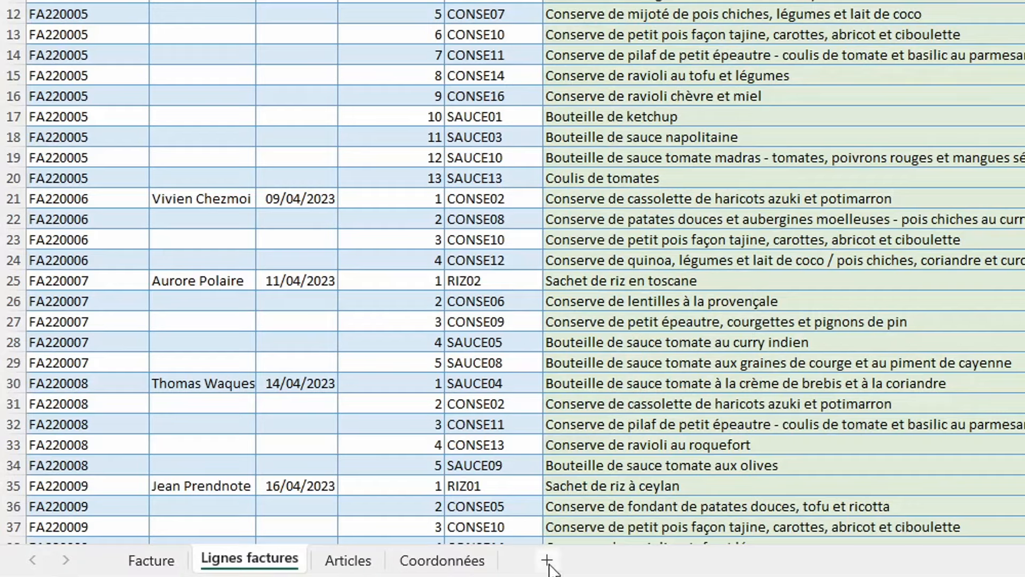
click(547, 561)
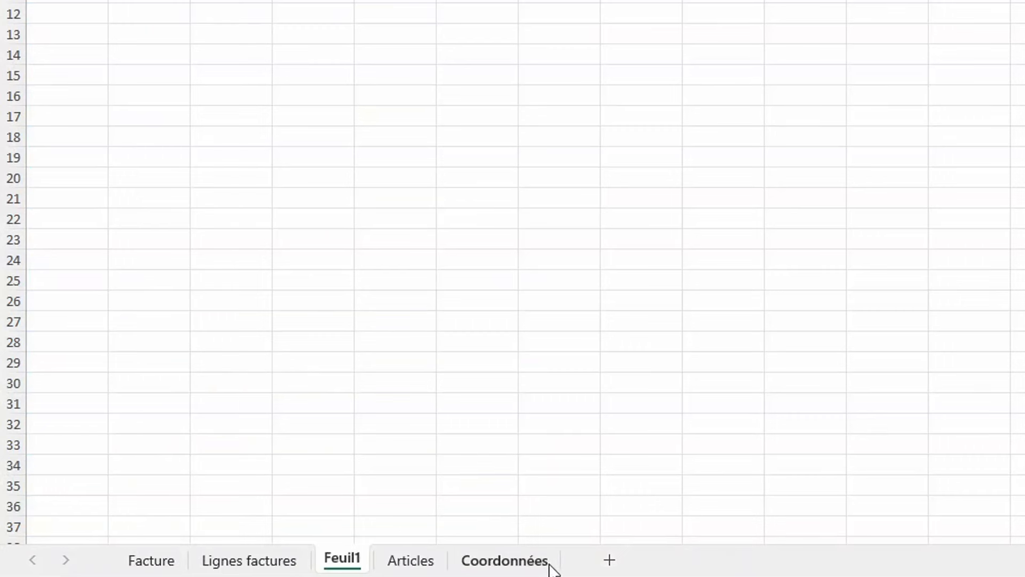
double_click(340, 560)
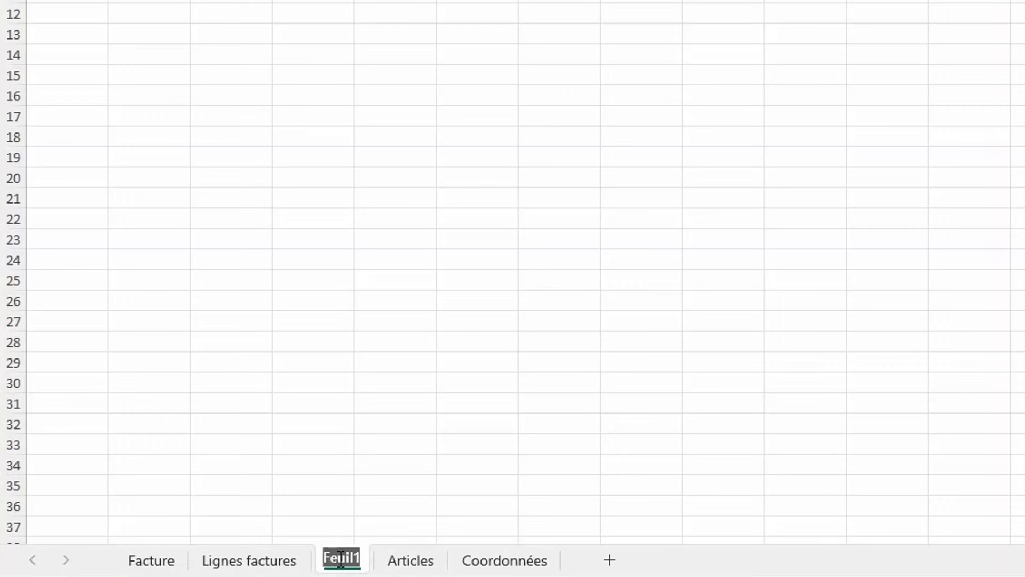
text(Su)
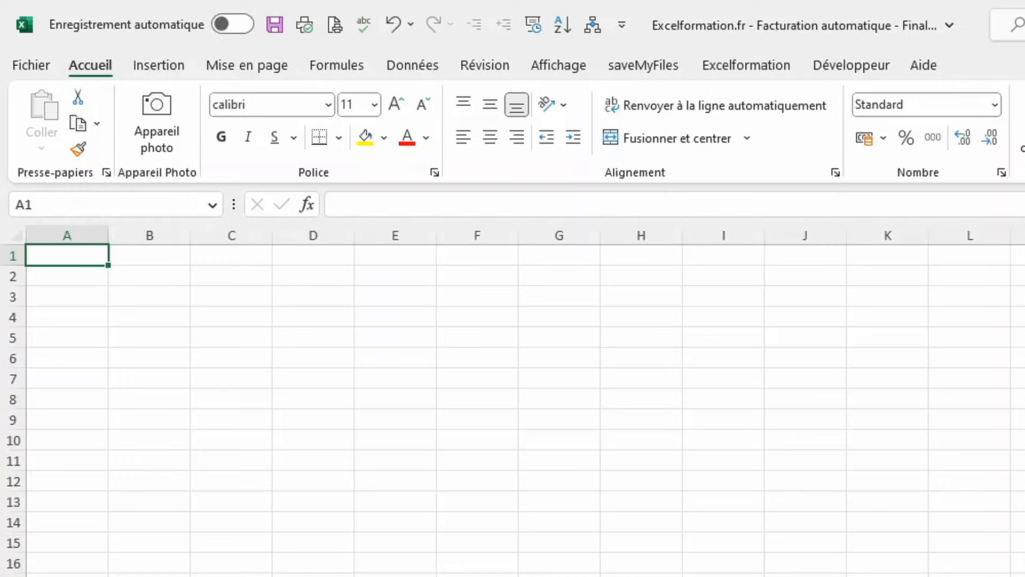
Step: Enter the headers ID facture, Numéro facture, Nom client and Montant TTC in cells A1 to D1 of the new sheet
text(ID fact)
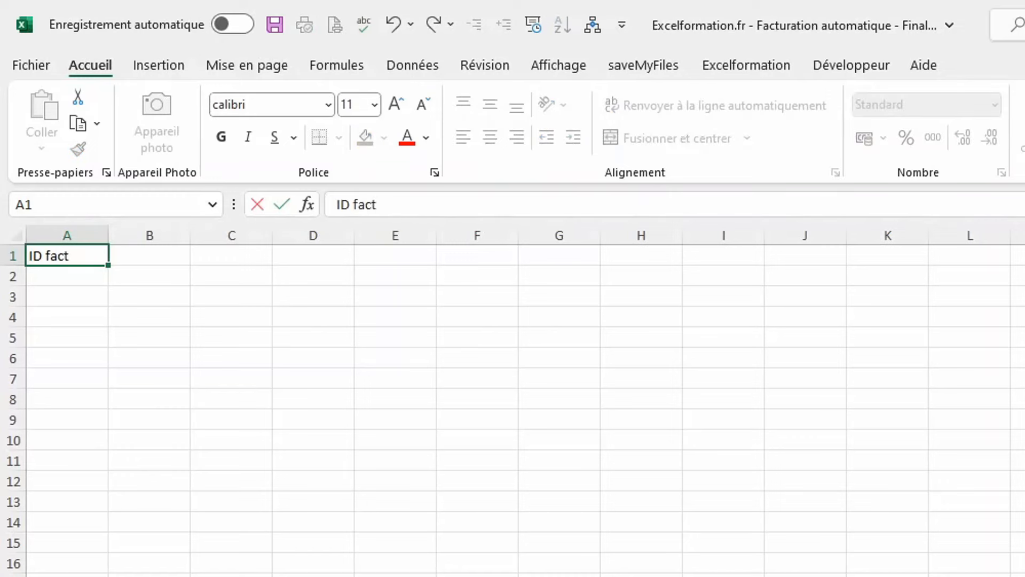
text(ure)
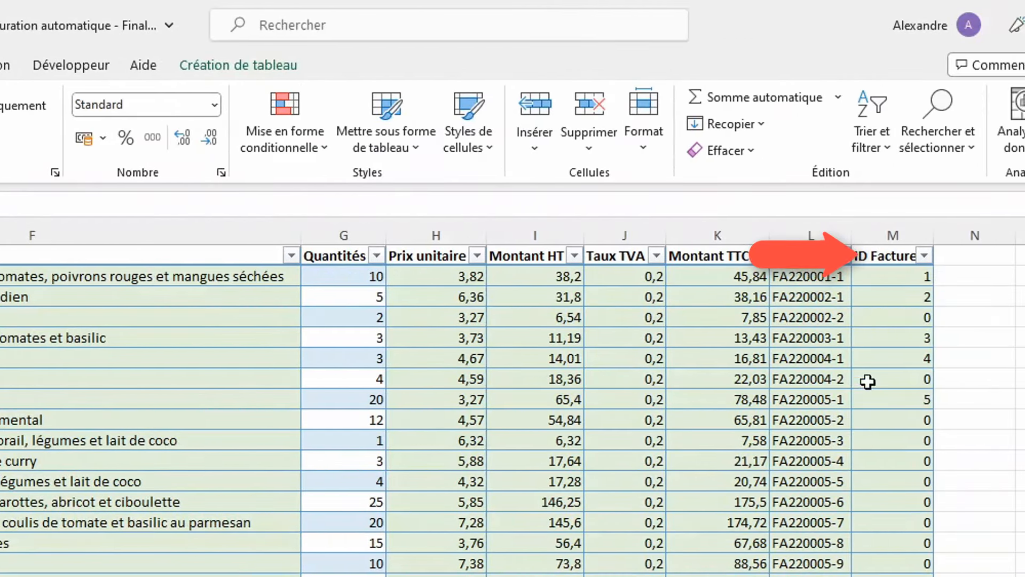
click(885, 277)
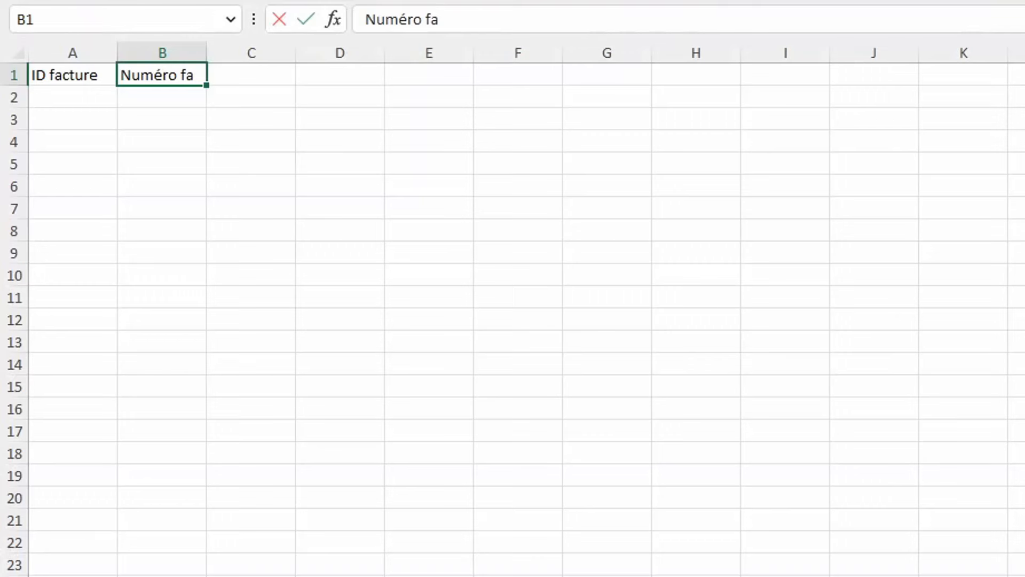
text(cture)
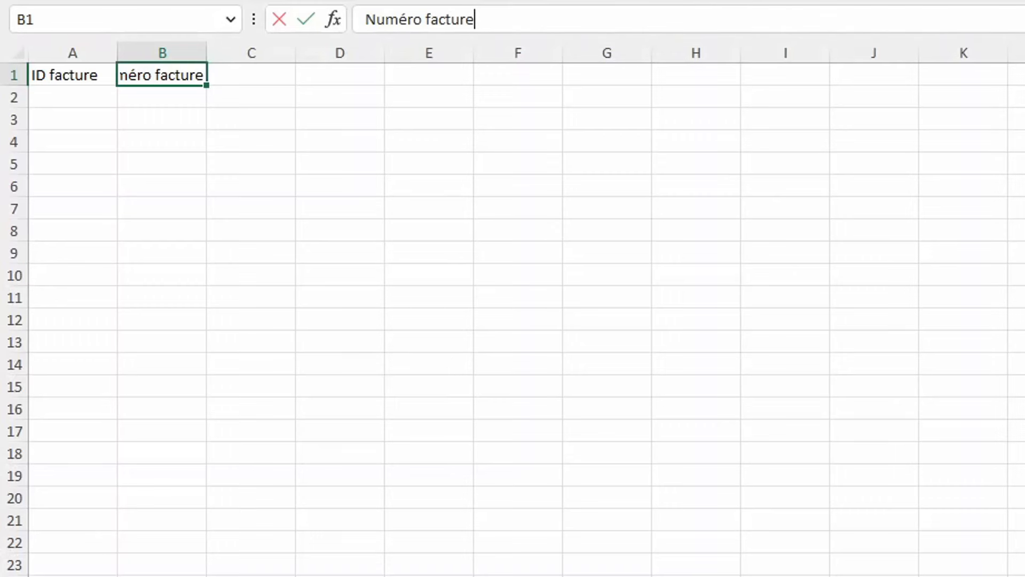
key(Tab)
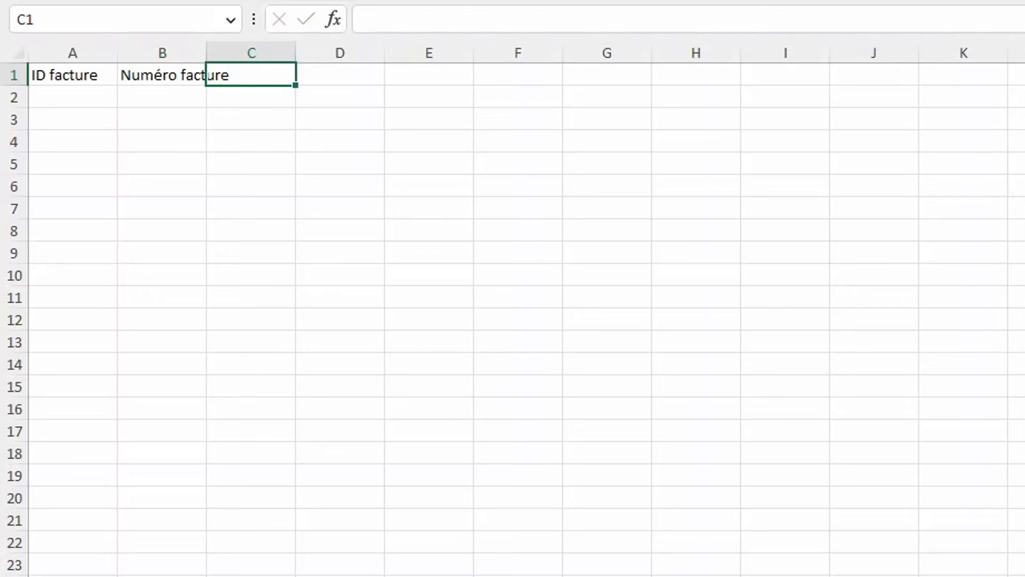
text(Nom client)
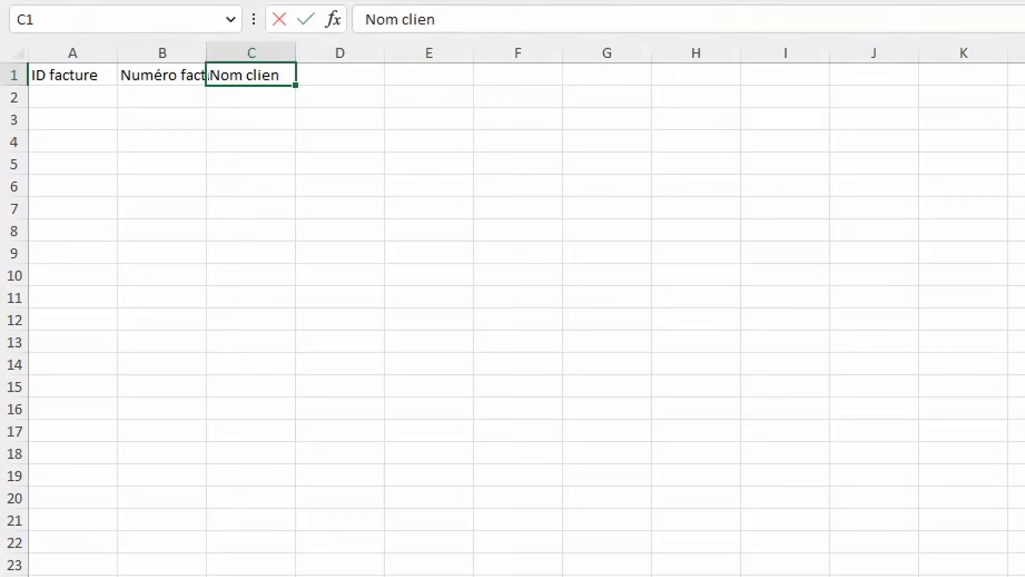
key(Tab)
text(Montant TTC)
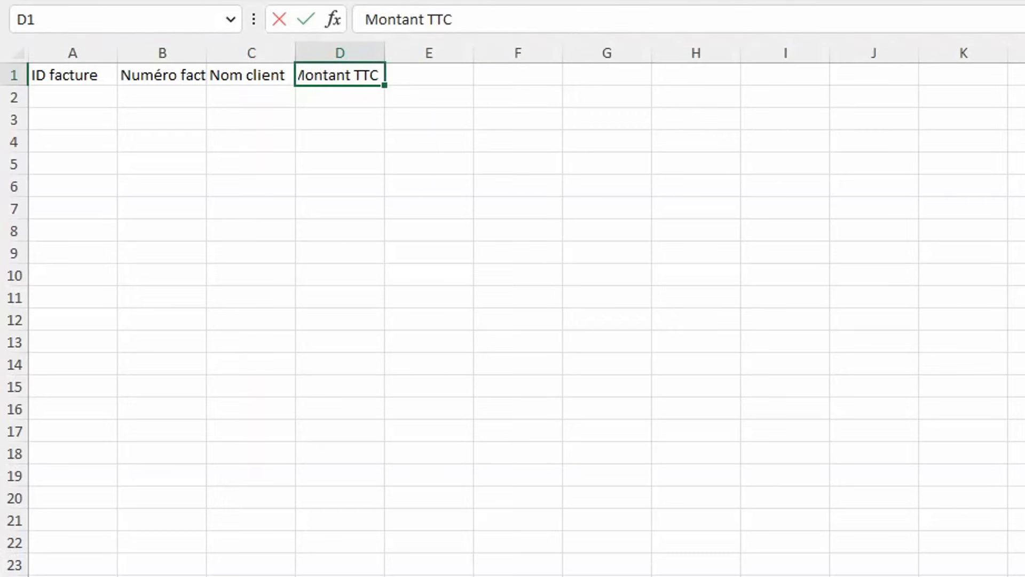
Step: Enter the headers Date de facute, Date échéance, Montant réglé and État in cells E1 to H1
key(Tab)
text(Da)
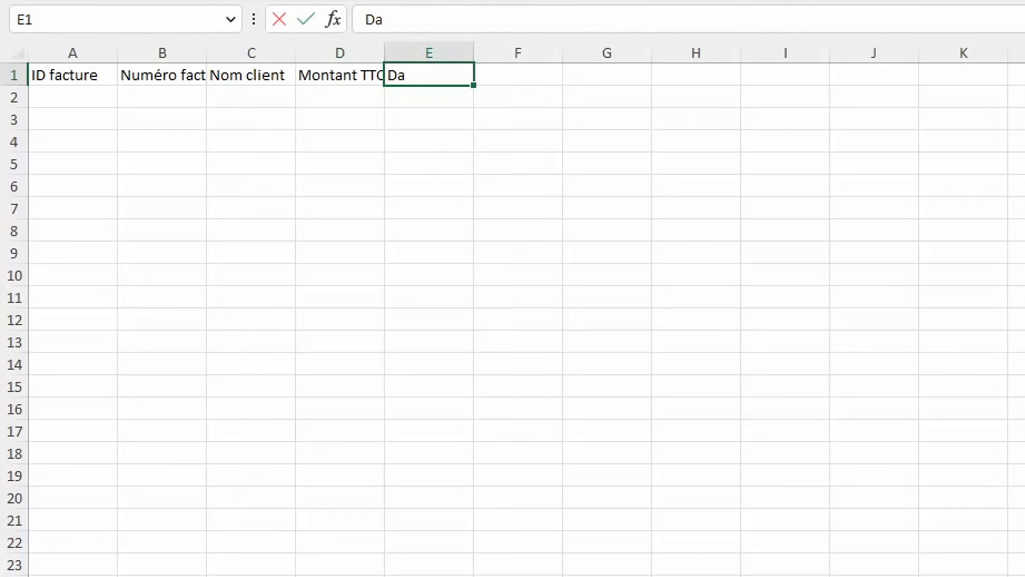
text(te de facture)
key(Tab)
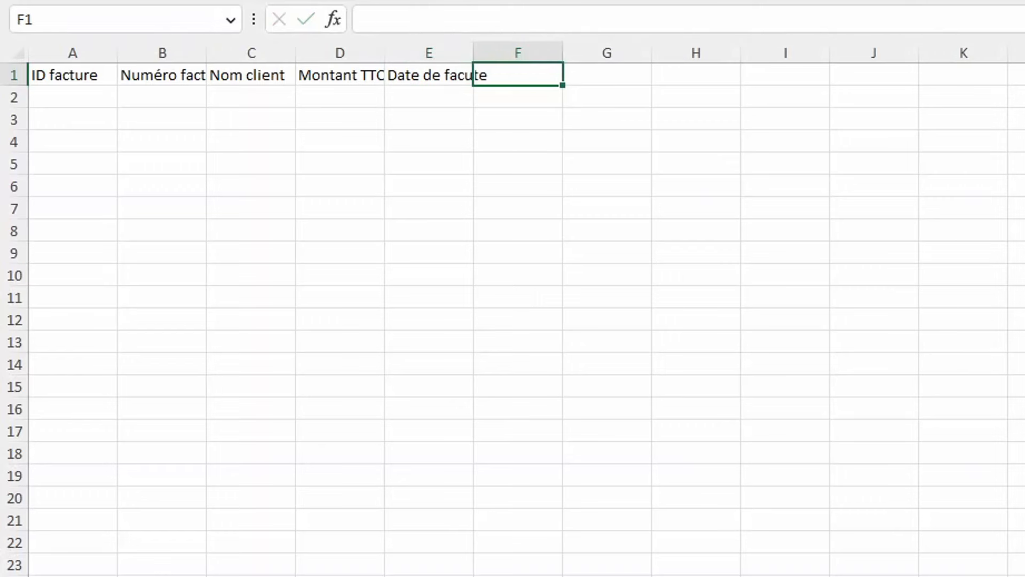
text(Dare)
key(BackSpace)
text(te)
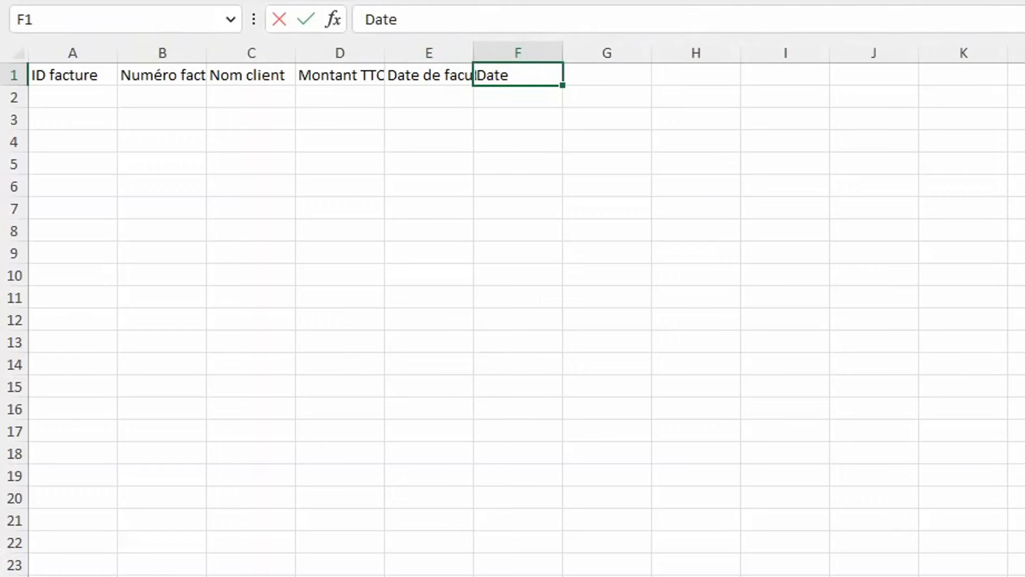
text( échéance)
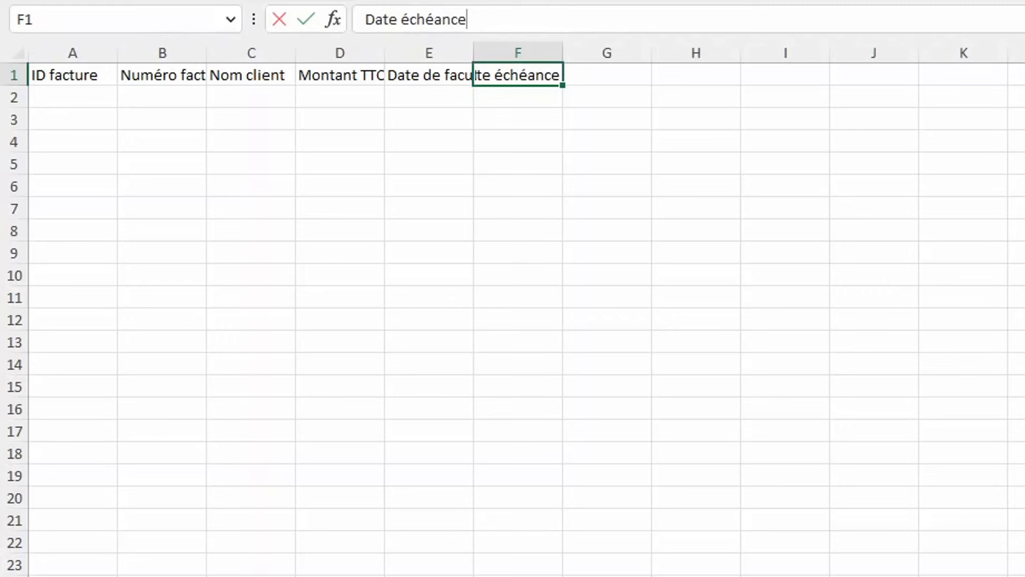
key(Tab)
text(Montant)
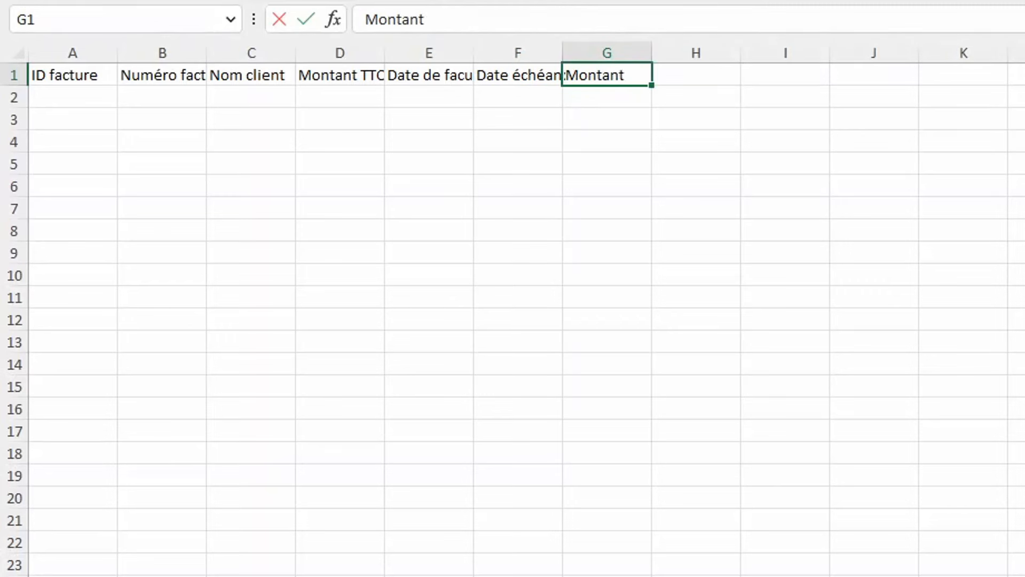
text( réglé)
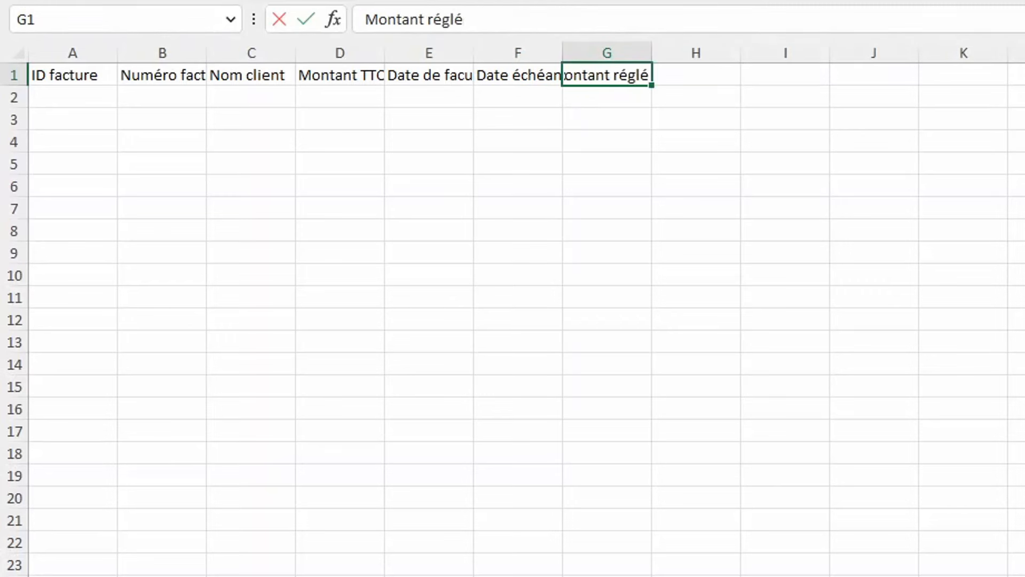
key(Tab)
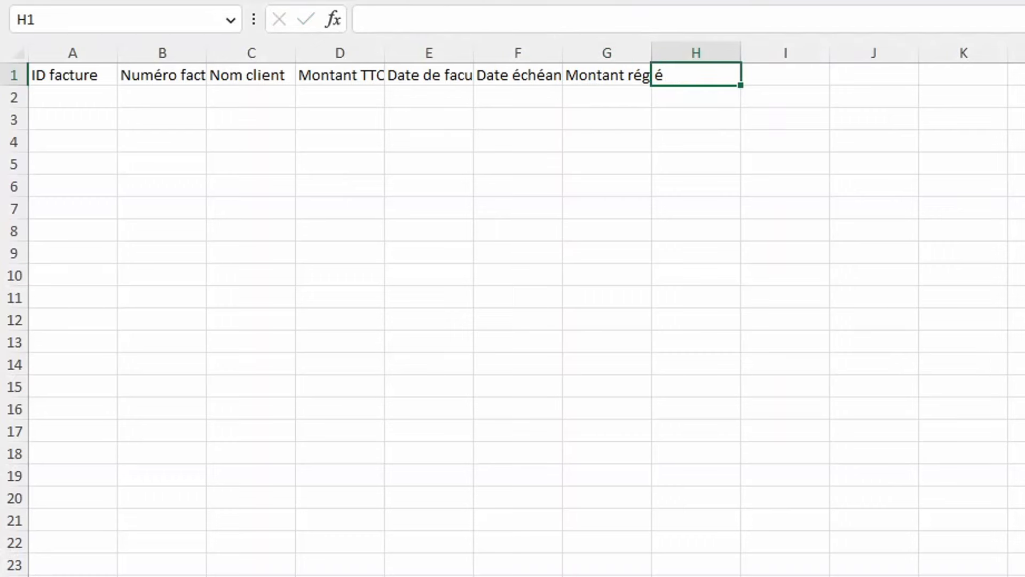
text(État)
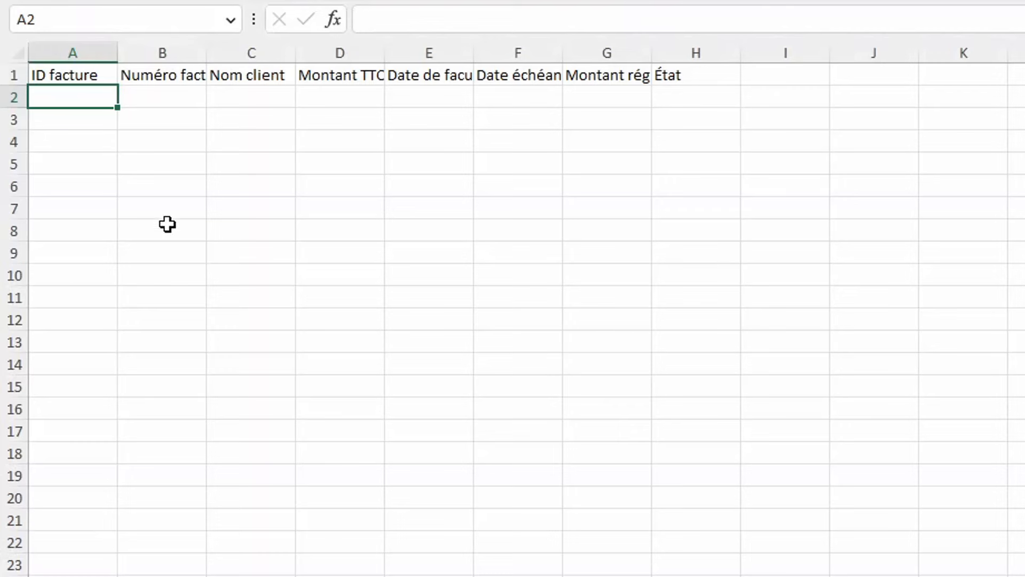
Step: Convert the header range A1:H1 into a table with headers and open the Nom client column's filter list
click(240, 73)
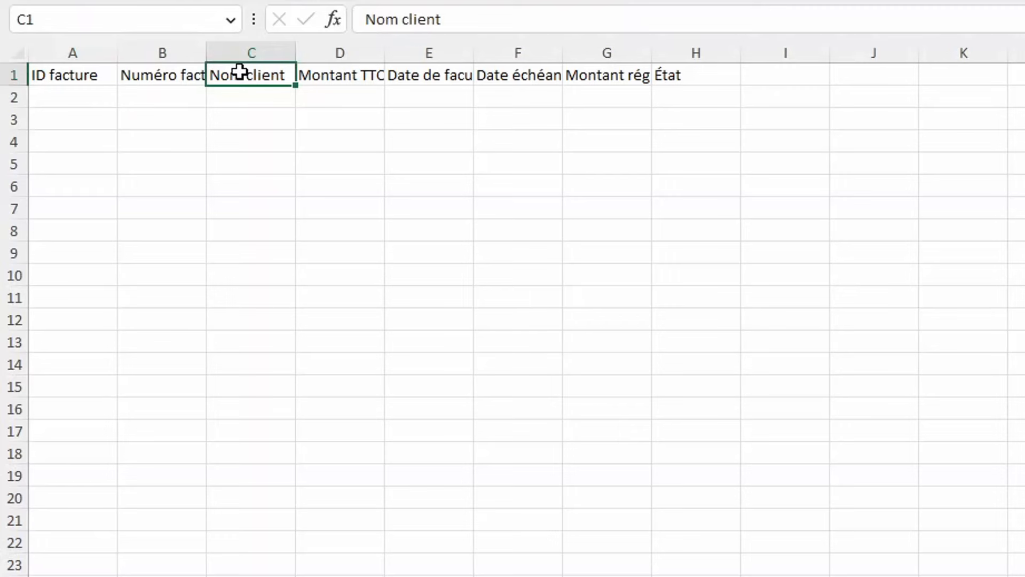
key(ctrl+a)
key(ctrl+c)
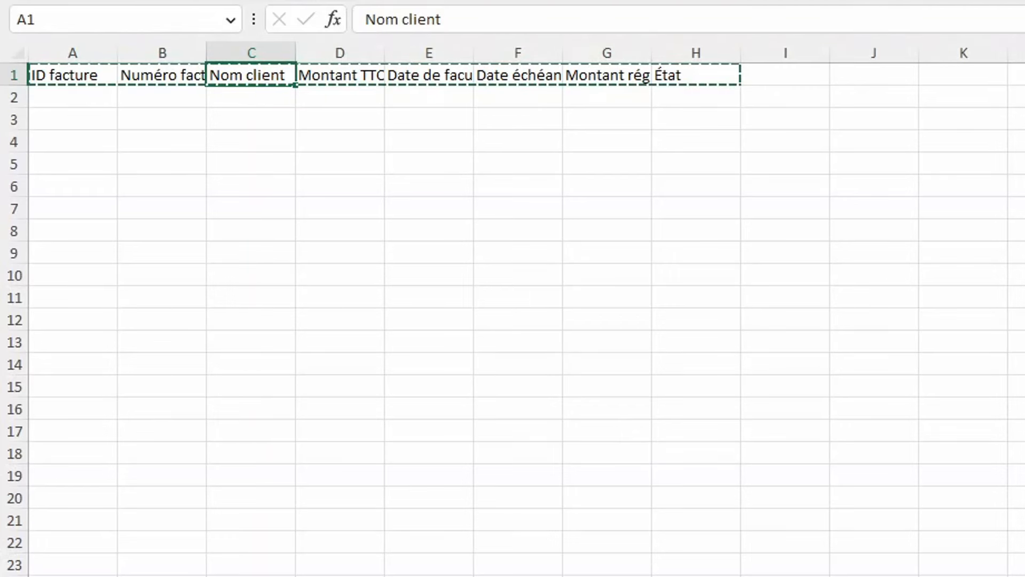
key(ctrl+l)
drag(675, 268, 365, 159)
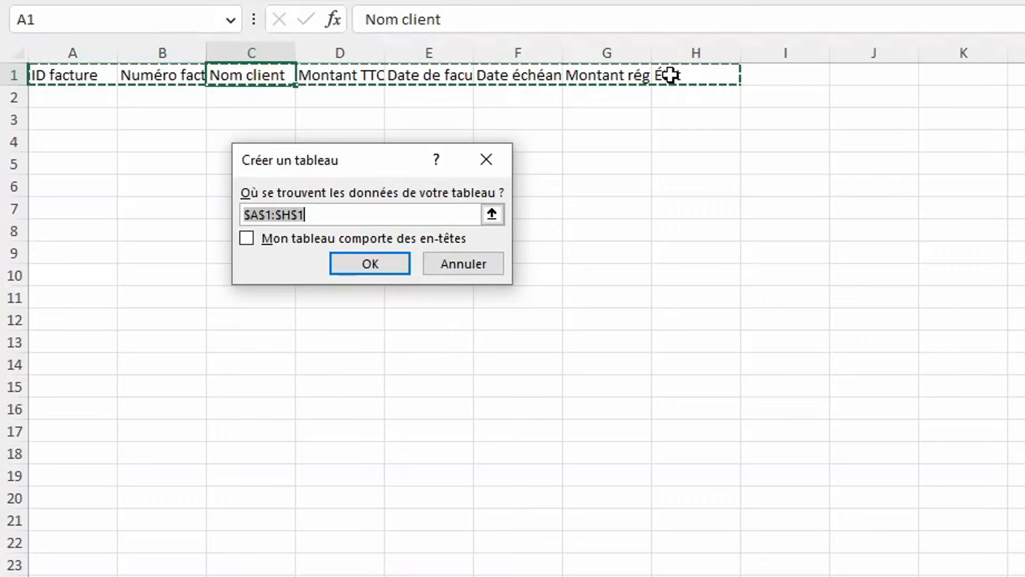
click(315, 236)
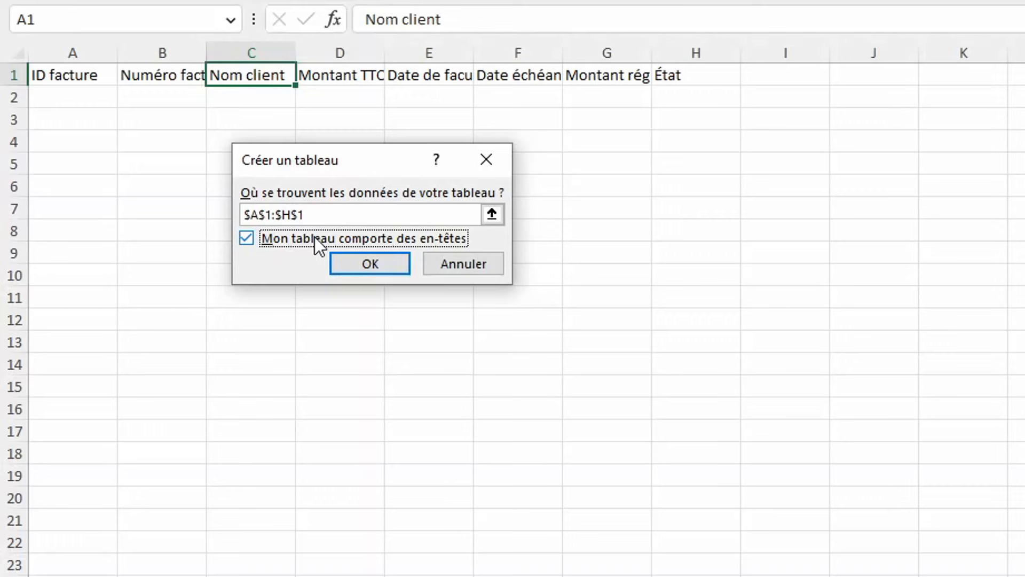
click(345, 268)
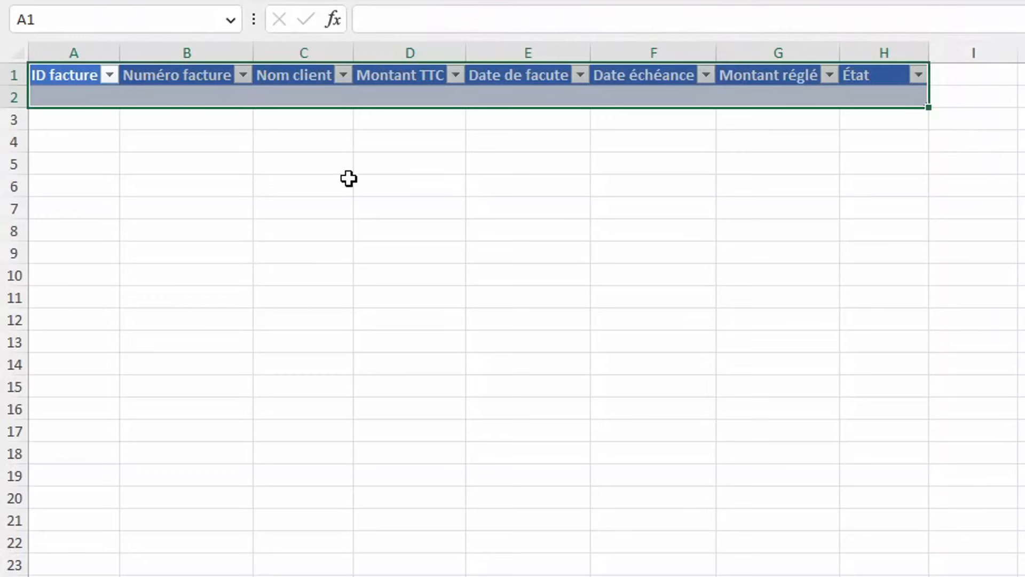
click(343, 75)
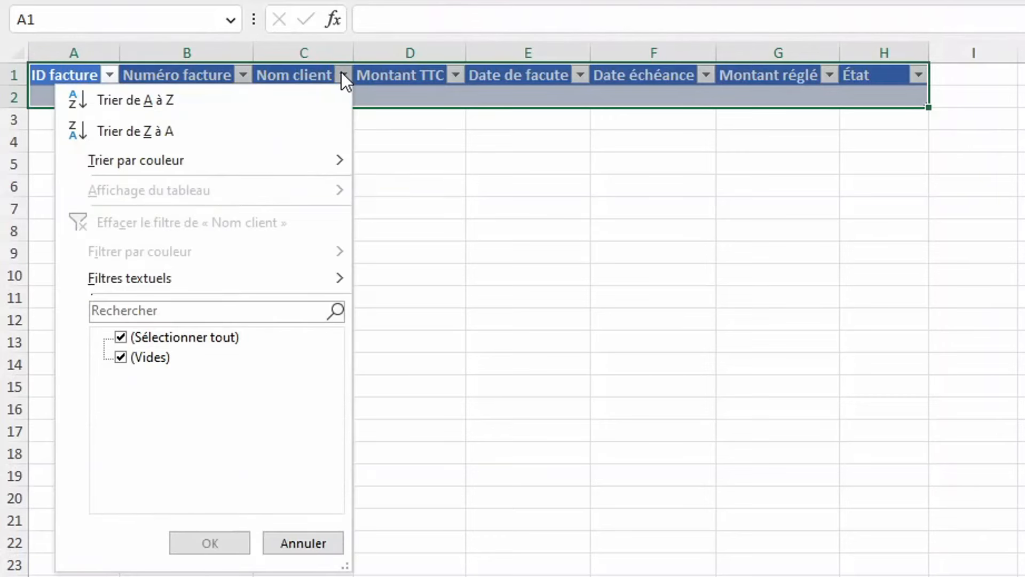
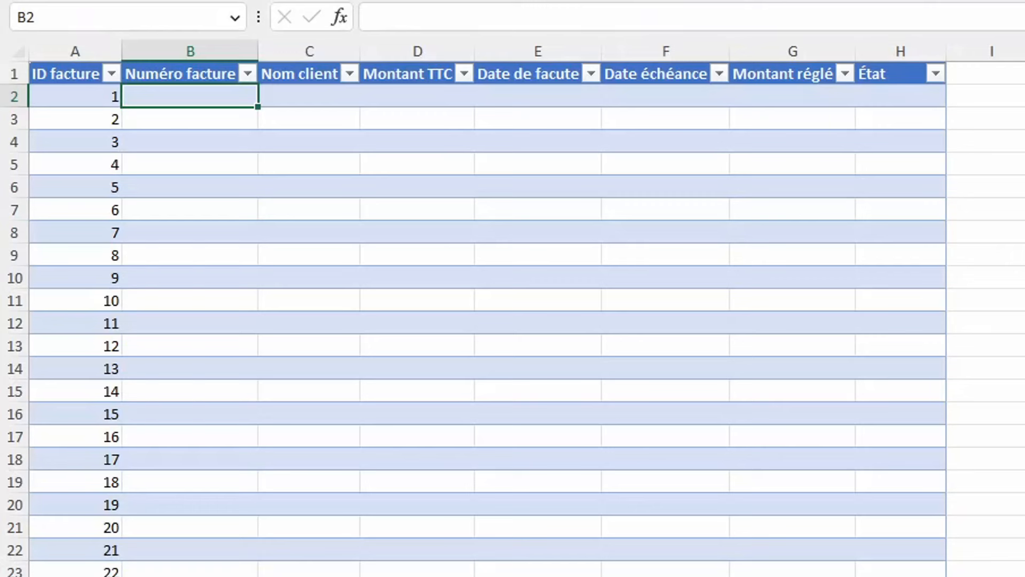
Step: Enter an INDEX/EQUIV formula in B2 returning Numéro facture from bLignesFactures, with an exact match of the row's ID facture against the ID Facture column
text(=index()
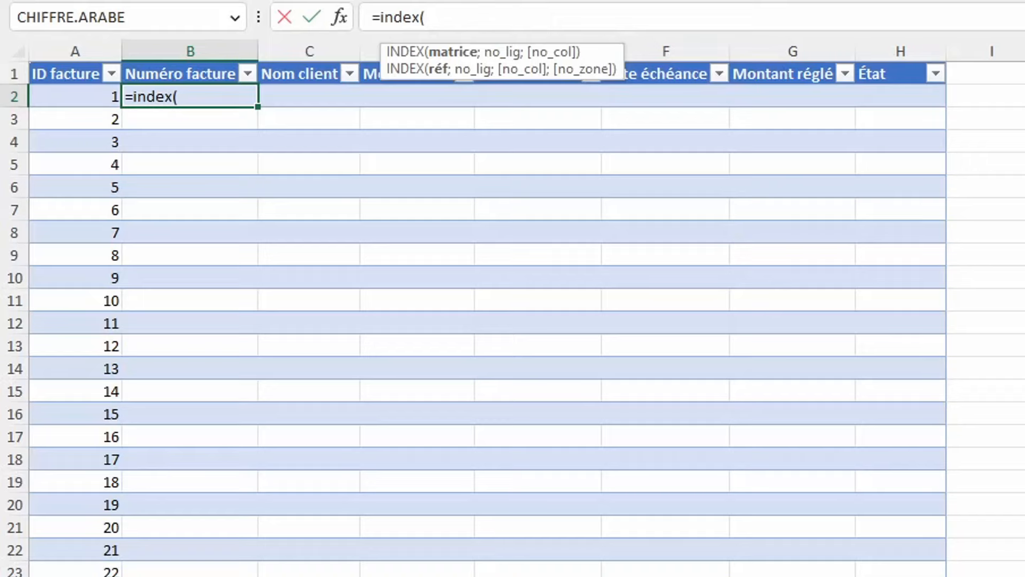
key(ctrl+Page_Down)
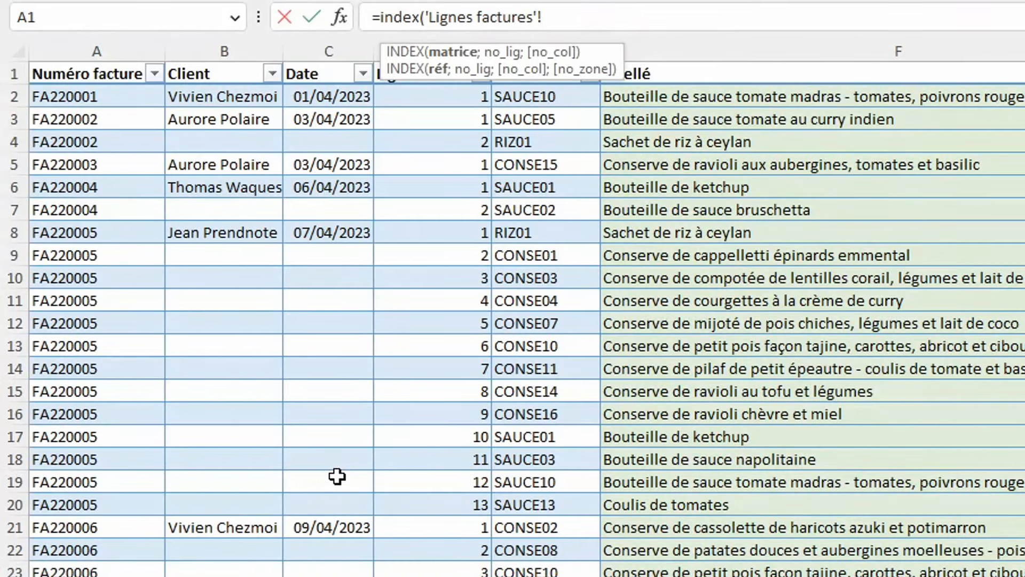
click(81, 58)
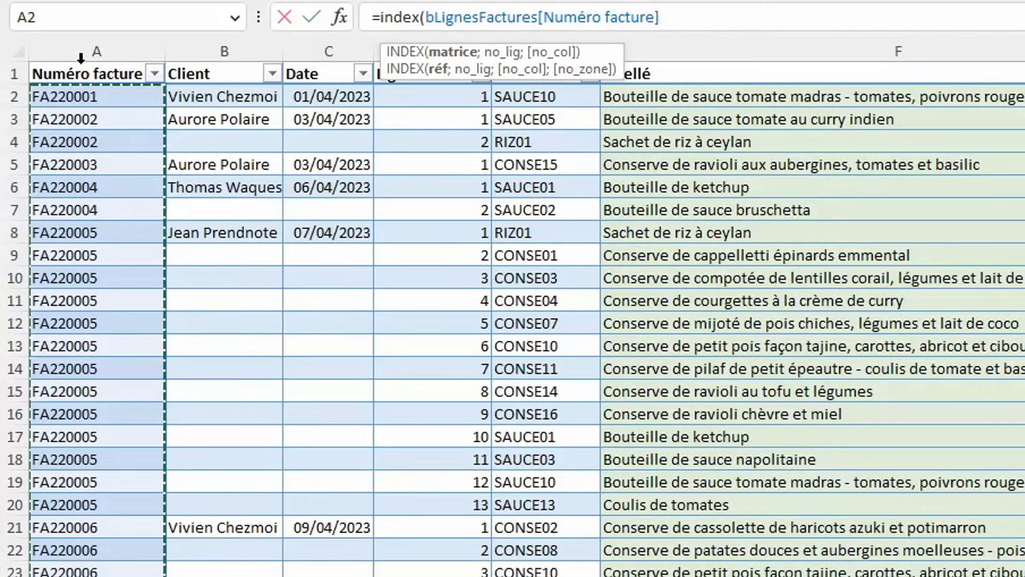
text(;equiv()
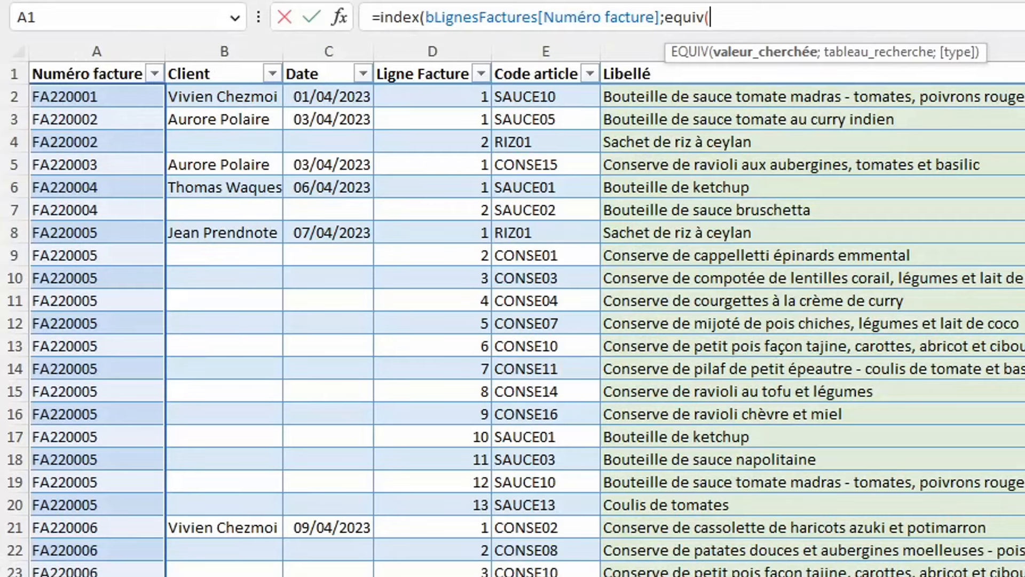
key(ctrl+Page_Down)
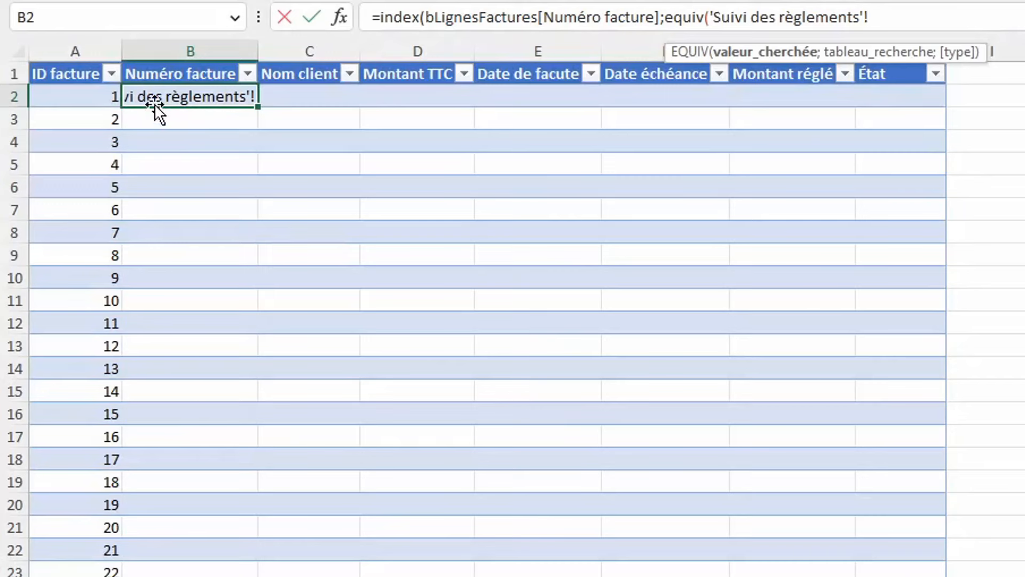
click(80, 95)
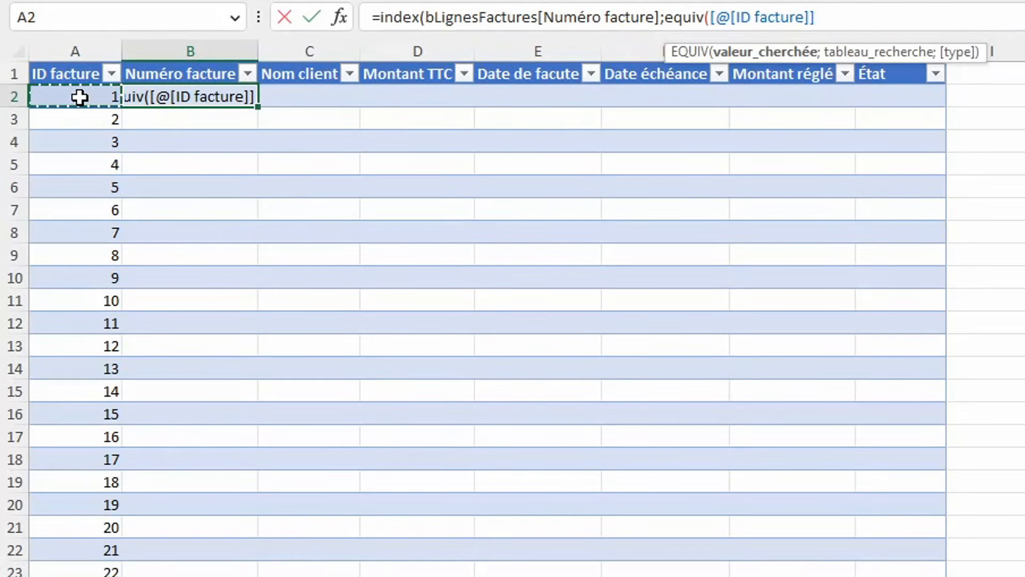
text(;)
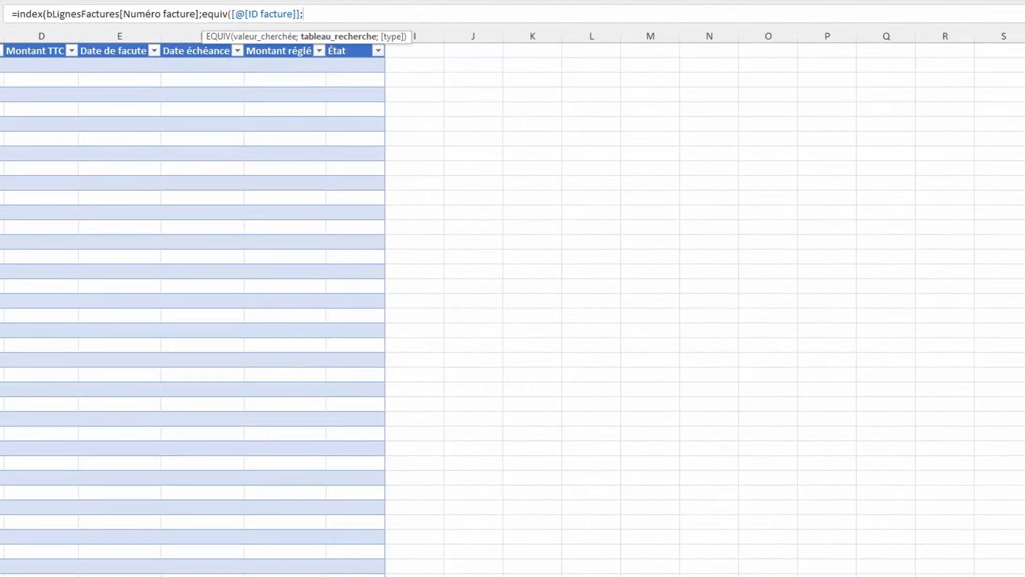
key(ctrl+Page_Down)
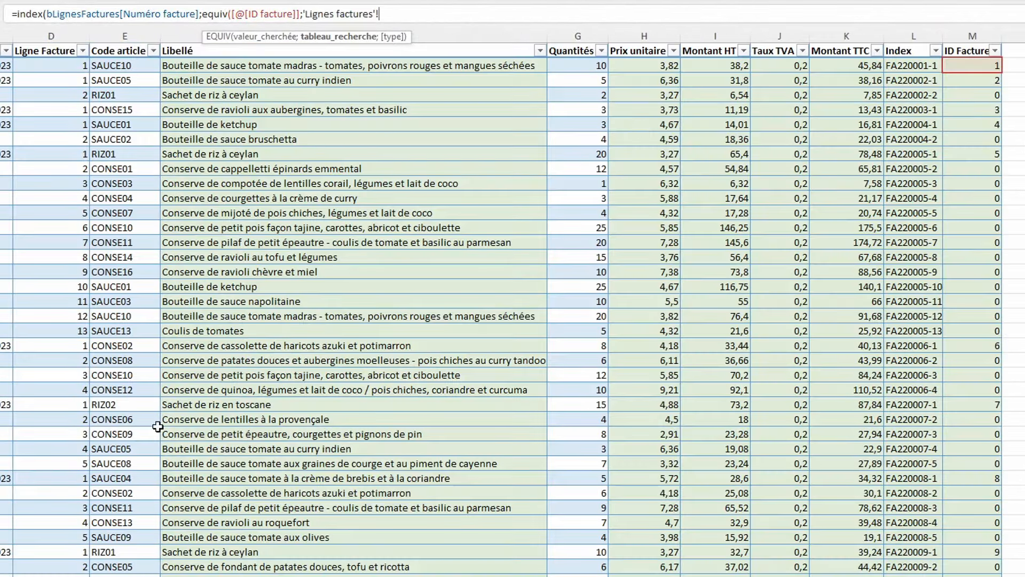
click(975, 42)
text(;)
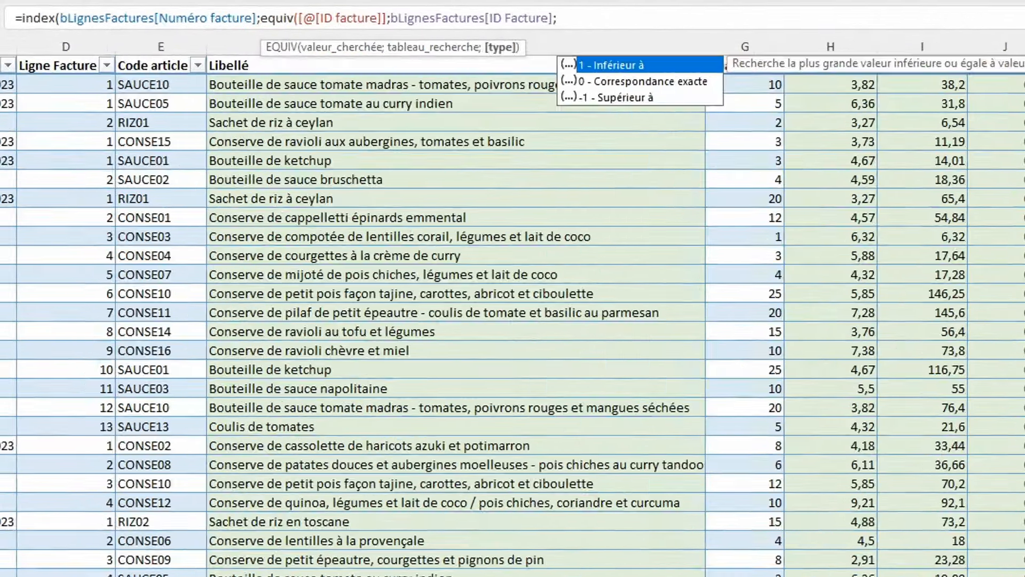
text(0))
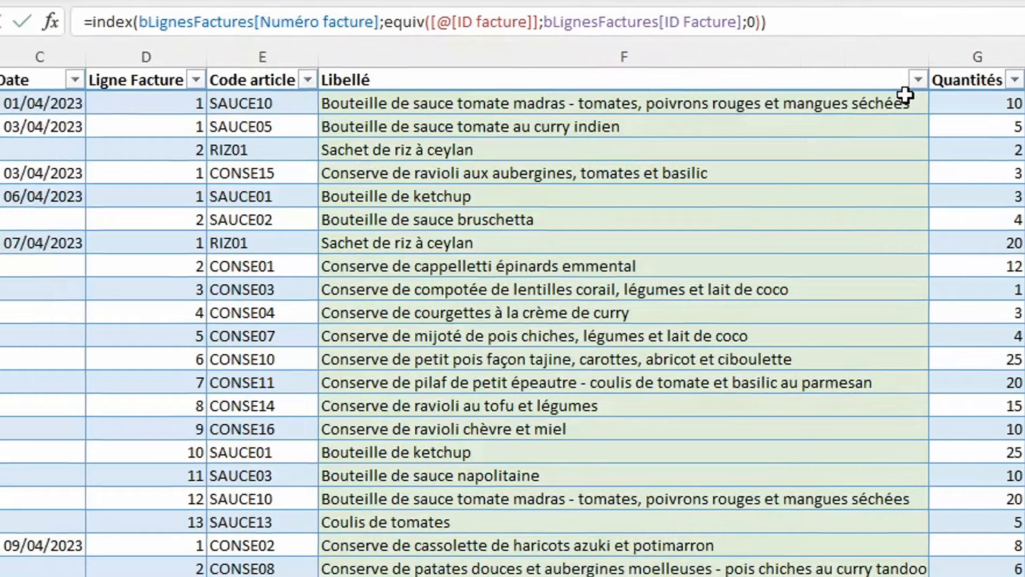
key(Return)
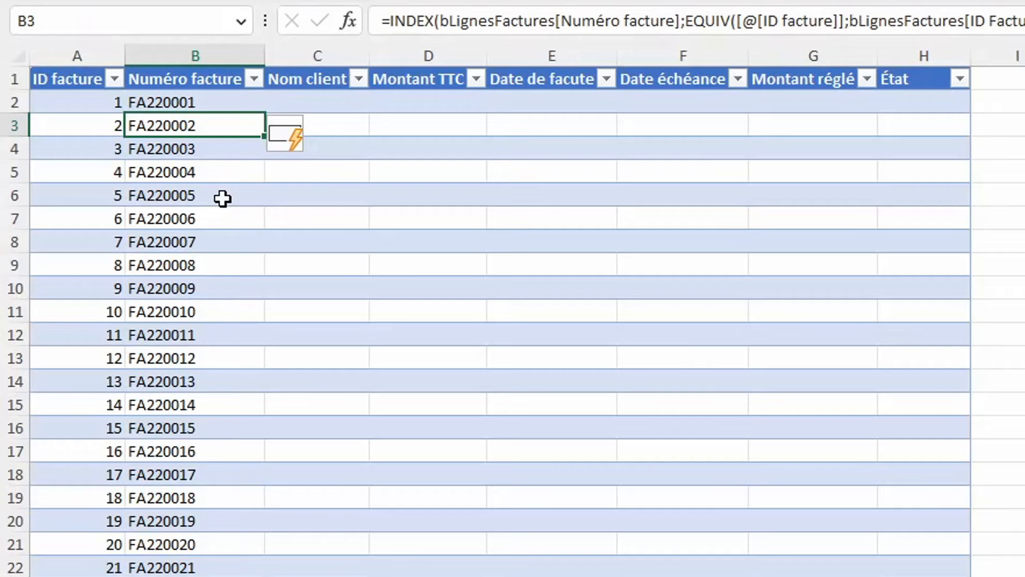
Step: Wrap the Numéro facture column's formula in SIERREUR so that it returns empty text ("") on error
scroll(80, 185, down, 6)
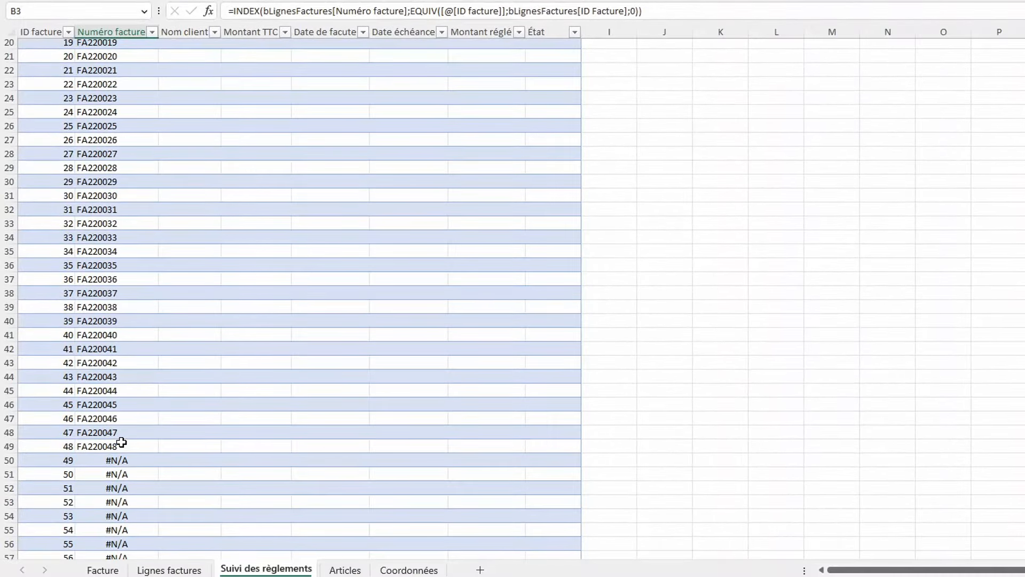
scroll(122, 442, up, 6)
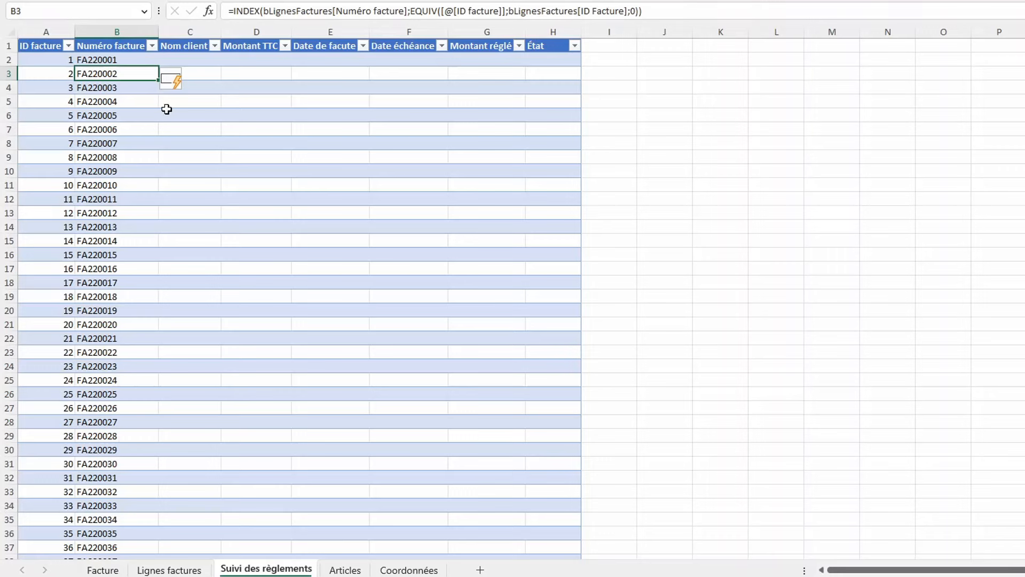
scroll(167, 109, down, 12)
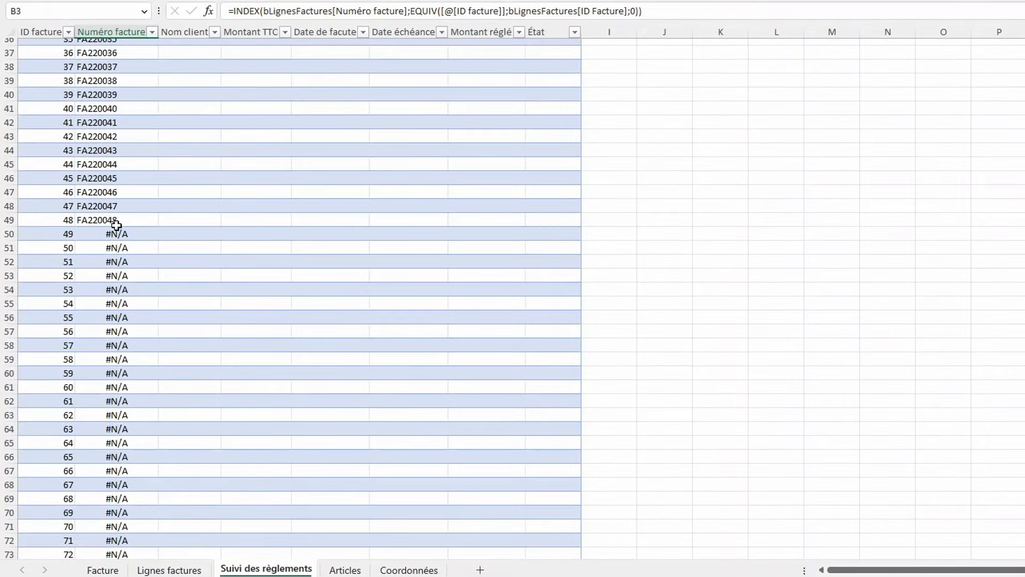
click(233, 12)
text(SIERREUR()
click(755, 12)
text(;"")
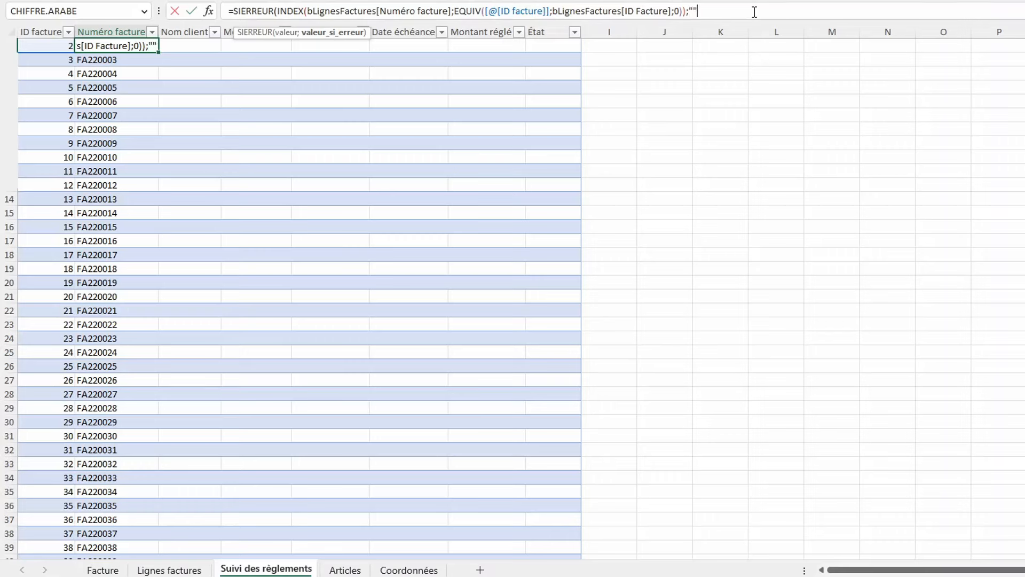
text())
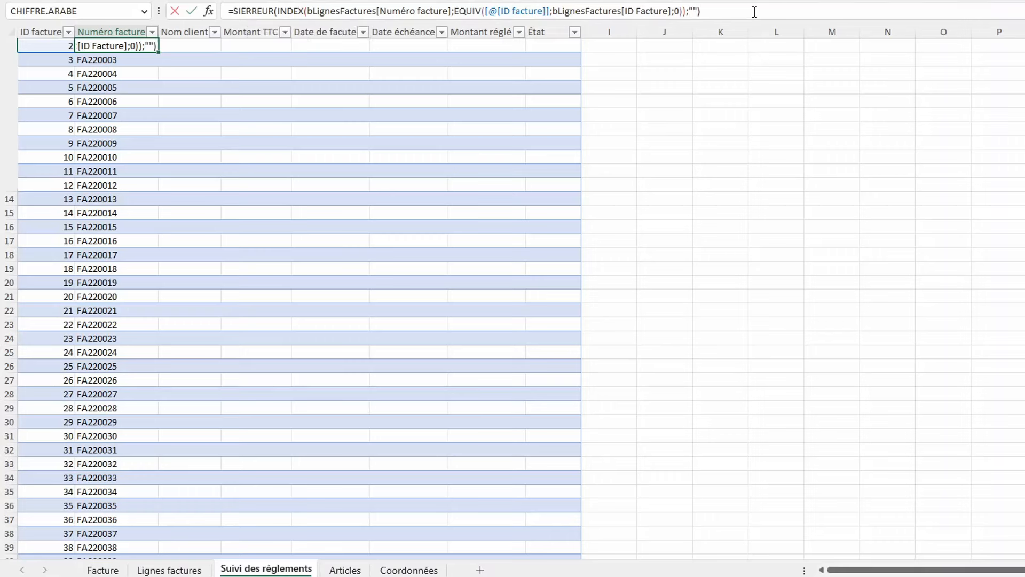
key(Return)
scroll(118, 353, down, 8)
click(118, 336)
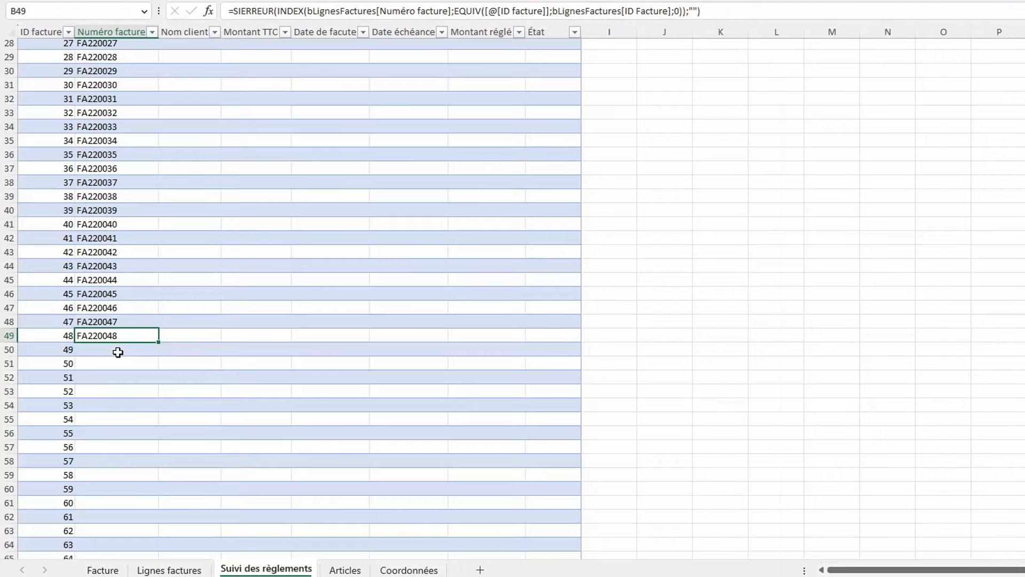
Step: Copy the complete SIERREUR formula text from B2 and paste it into C2 under Nom client
scroll(114, 349, up, 9)
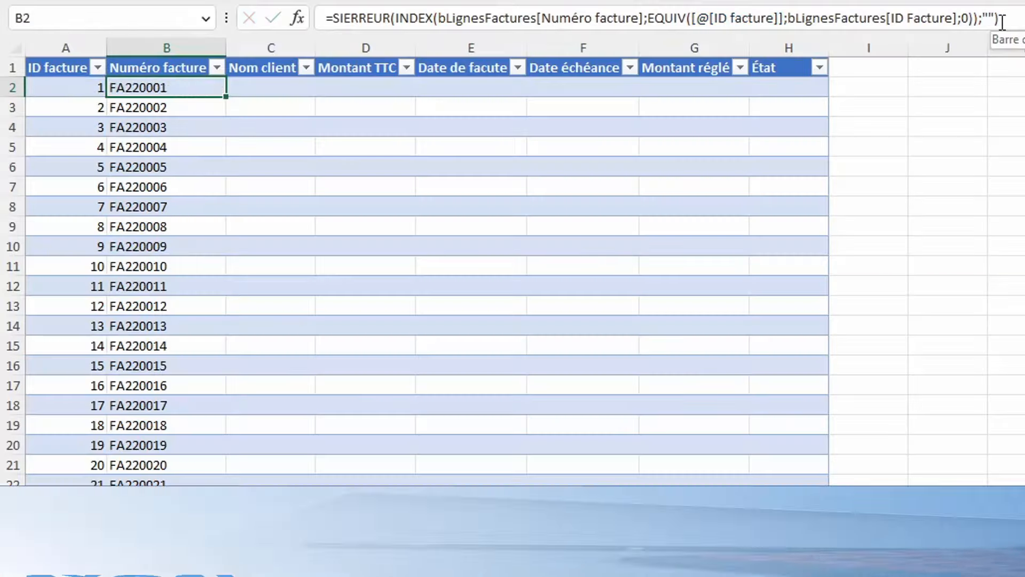
drag(998, 17, 253, 32)
key(ctrl+c)
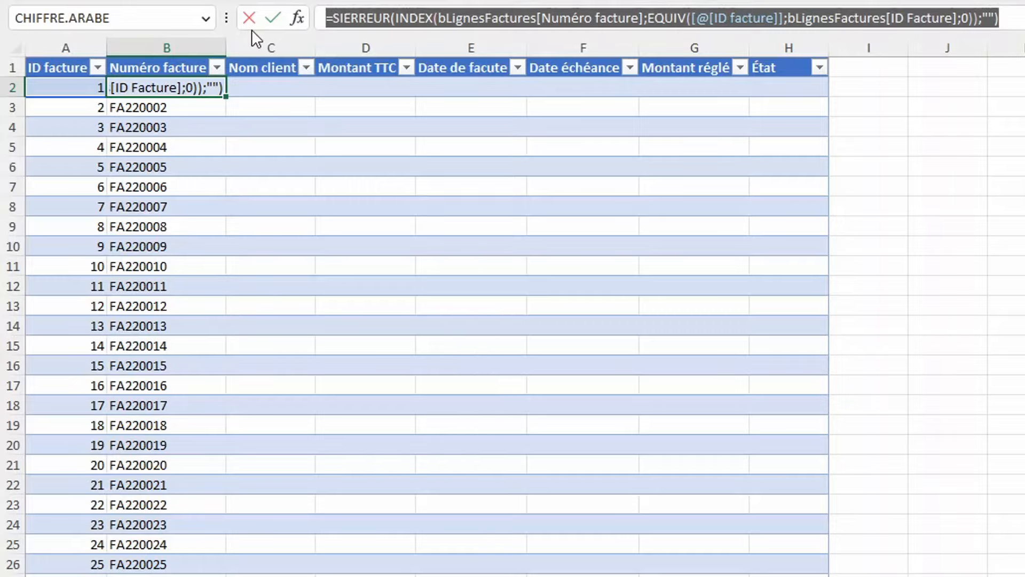
key(Escape)
click(286, 85)
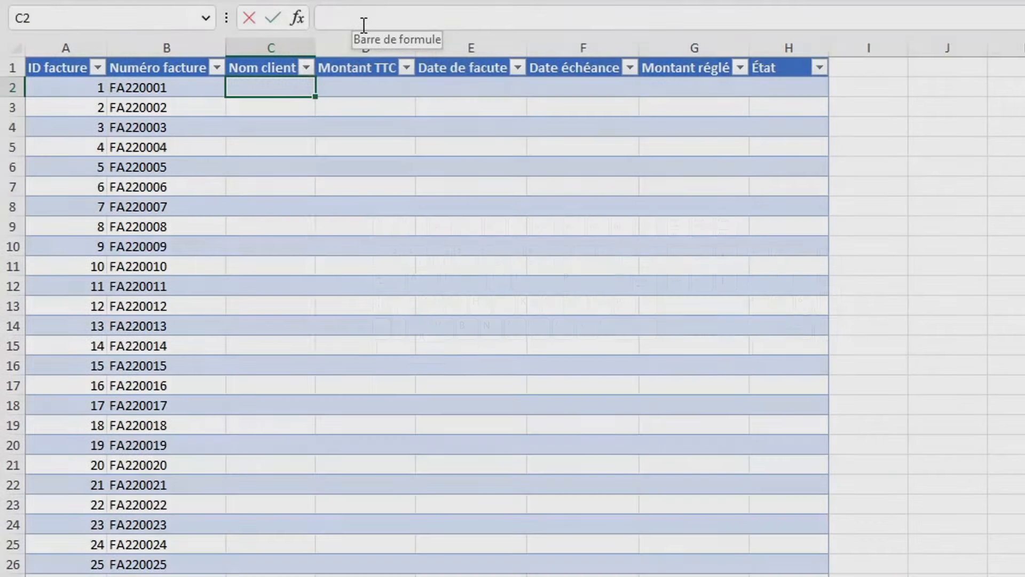
click(363, 25)
key(ctrl+v)
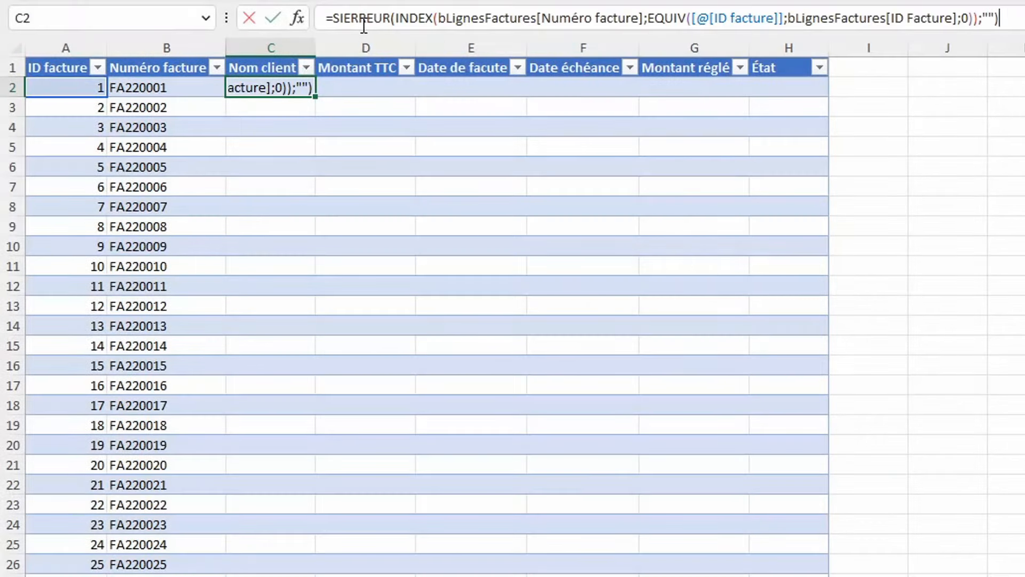
Step: Change the INDEX column reference in C2's formula to bLignesFactures[Client]
click(638, 21)
key(BackSpace)
key(BackSpace)
key(BackSpace)
key(BackSpace)
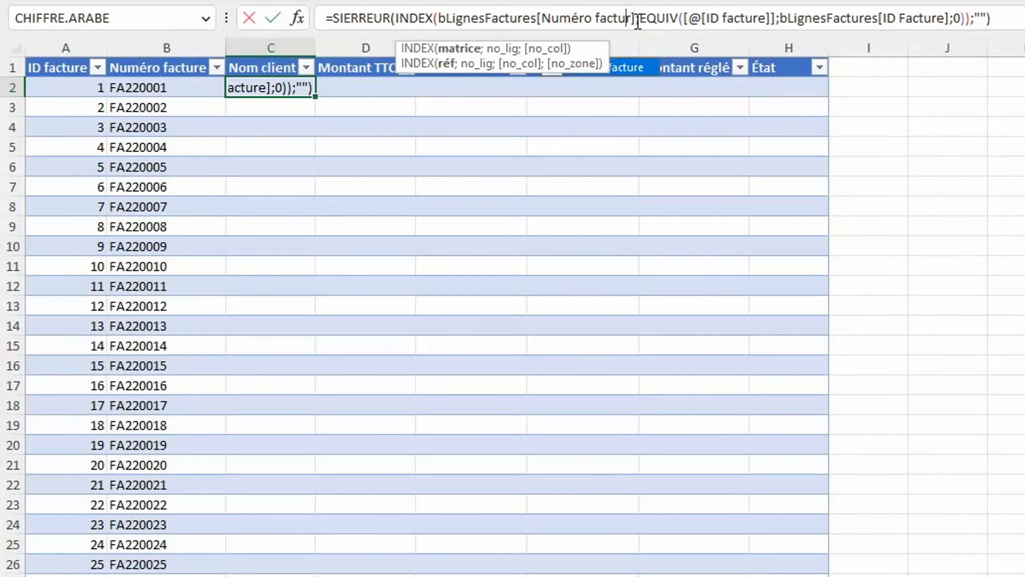
key(BackSpace)
key(BackSpace)
key(BackSpace)
key(BackSpace)
key(BackSpace)
key(BackSpace)
key(BackSpace)
key(BackSpace)
key(BackSpace)
key(BackSpace)
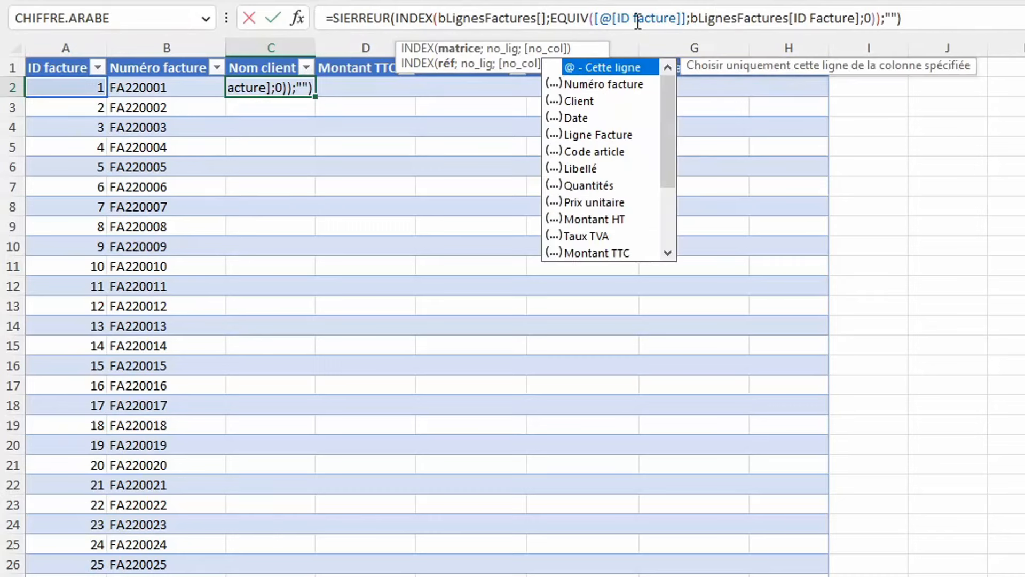
key(Down)
key(Down)
key(Tab)
key(Return)
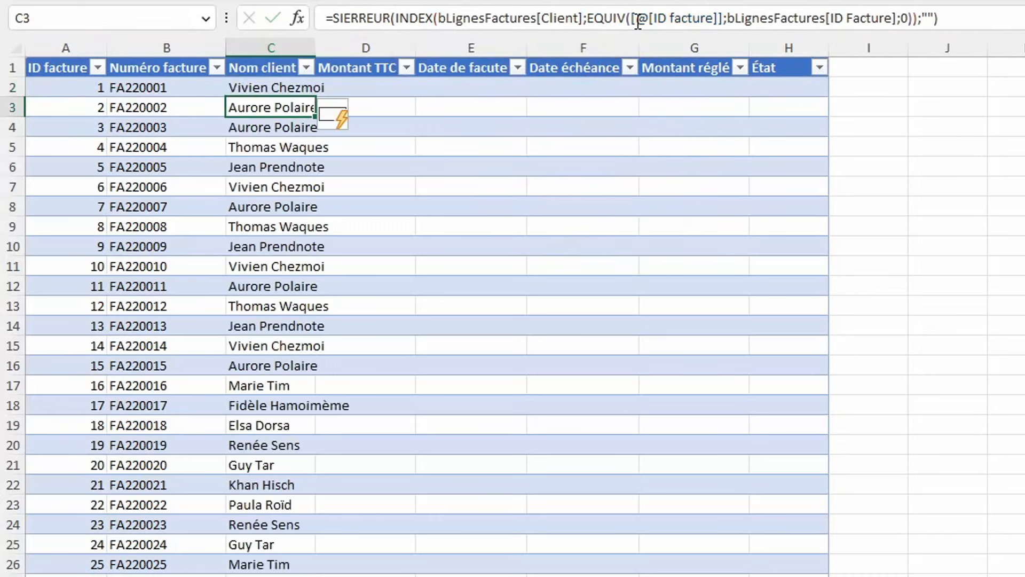
Step: Paste the copied formula into D2 and change its INDEX column reference to bLignesFactures[Montant TTC]
key(Up)
key(Right)
click(637, 21)
key(ctrl+v)
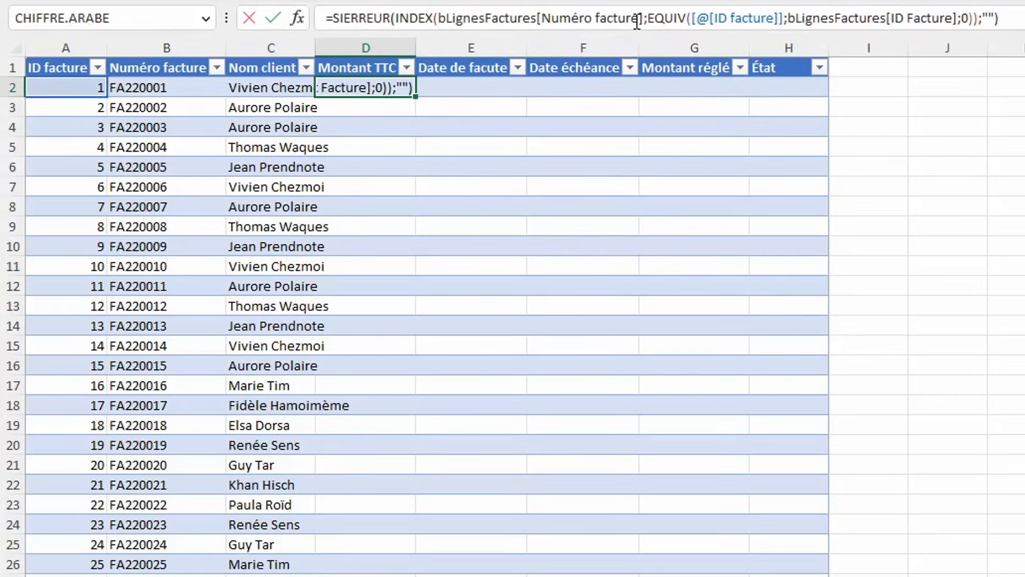
click(641, 19)
key(BackSpace)
key(BackSpace)
key(BackSpace)
key(BackSpace)
key(BackSpace)
key(BackSpace)
key(BackSpace)
key(BackSpace)
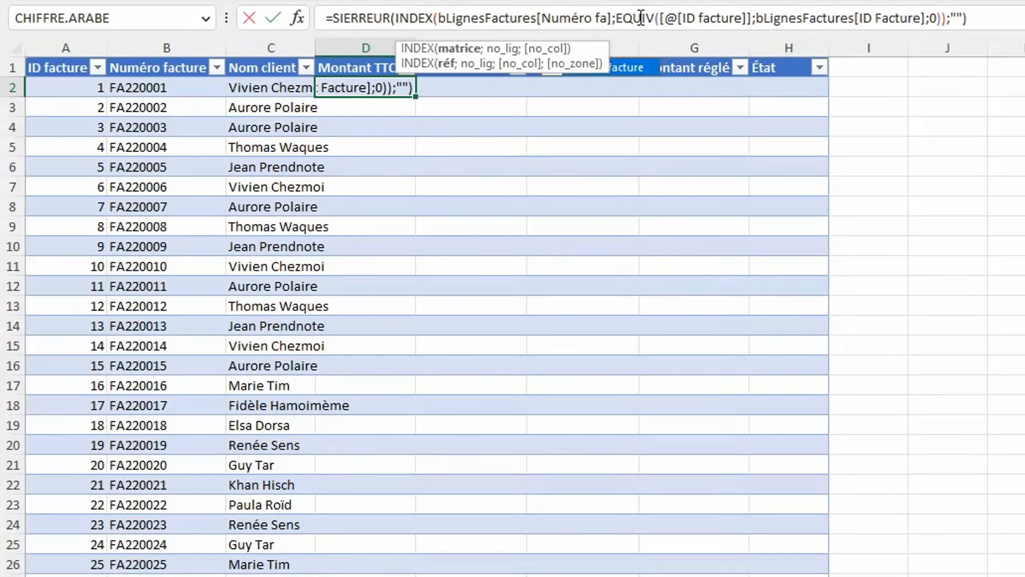
key(BackSpace)
key(BackSpace)
key(BackSpace)
key(BackSpace)
key(BackSpace)
key(BackSpace)
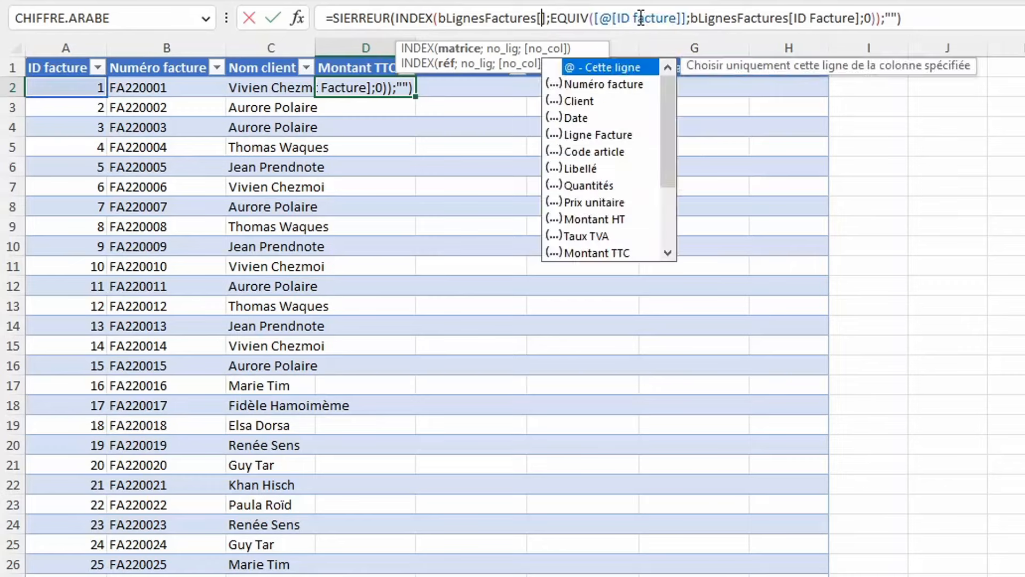
text(m)
key(Down)
key(Tab)
key(Return)
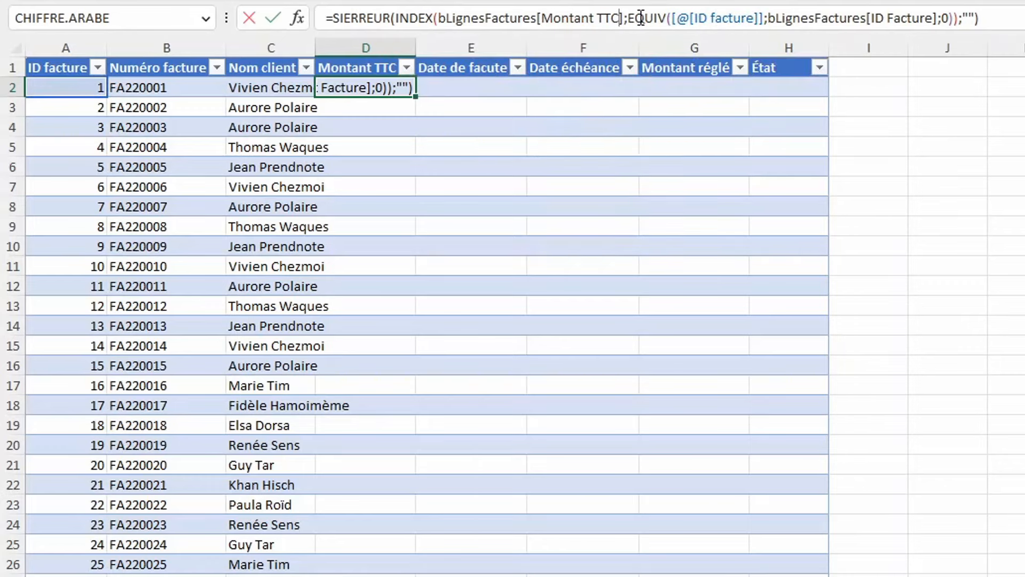
Step: Paste the copied formula into E2 and change its INDEX column reference to bLignesFactures[Date]
key(Right)
key(Up)
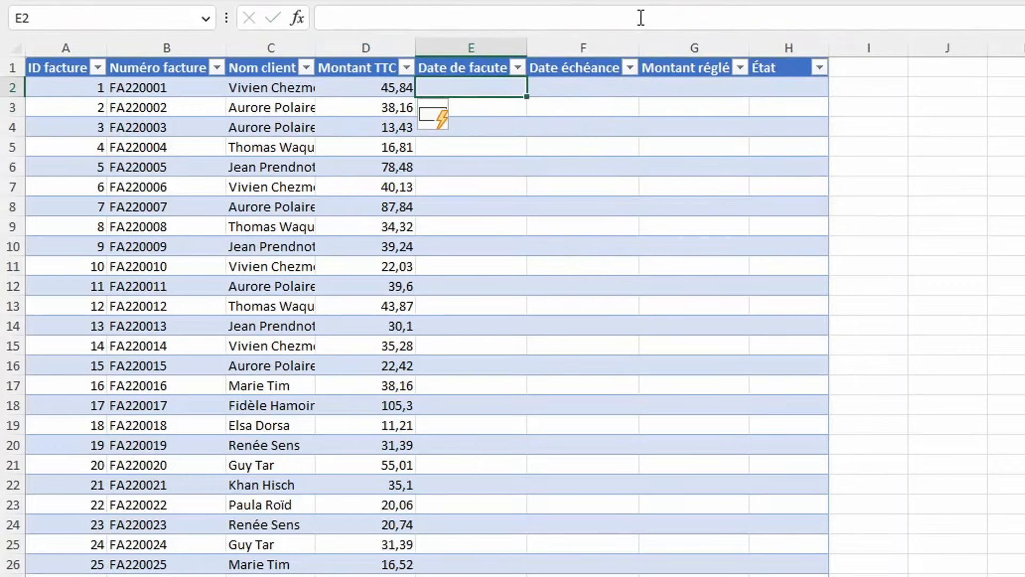
click(641, 18)
key(ctrl+v)
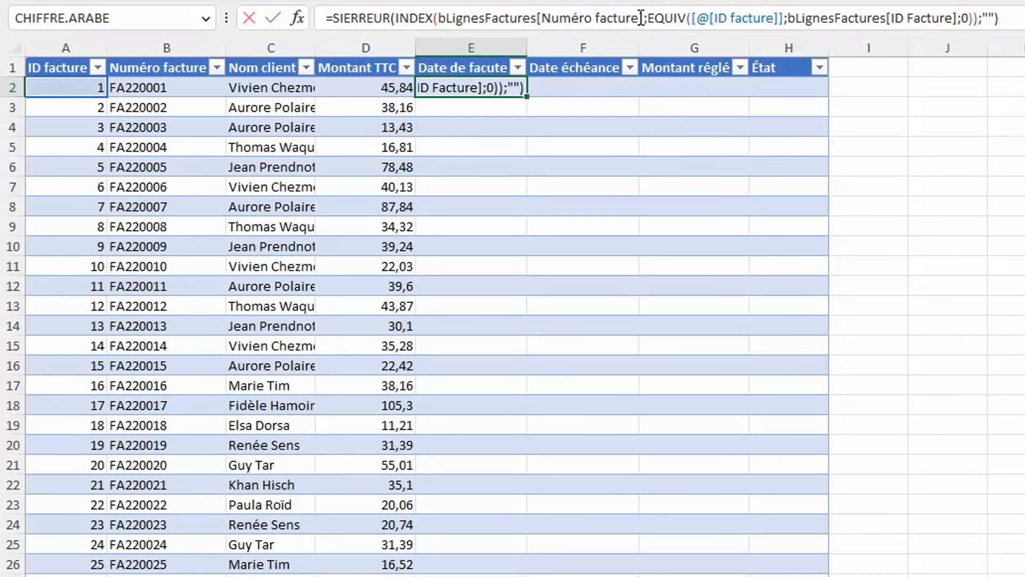
key(BackSpace)
key(BackSpace)
key(BackSpace)
key(BackSpace)
key(BackSpace)
key(BackSpace)
key(BackSpace)
key(BackSpace)
key(BackSpace)
key(BackSpace)
key(BackSpace)
key(BackSpace)
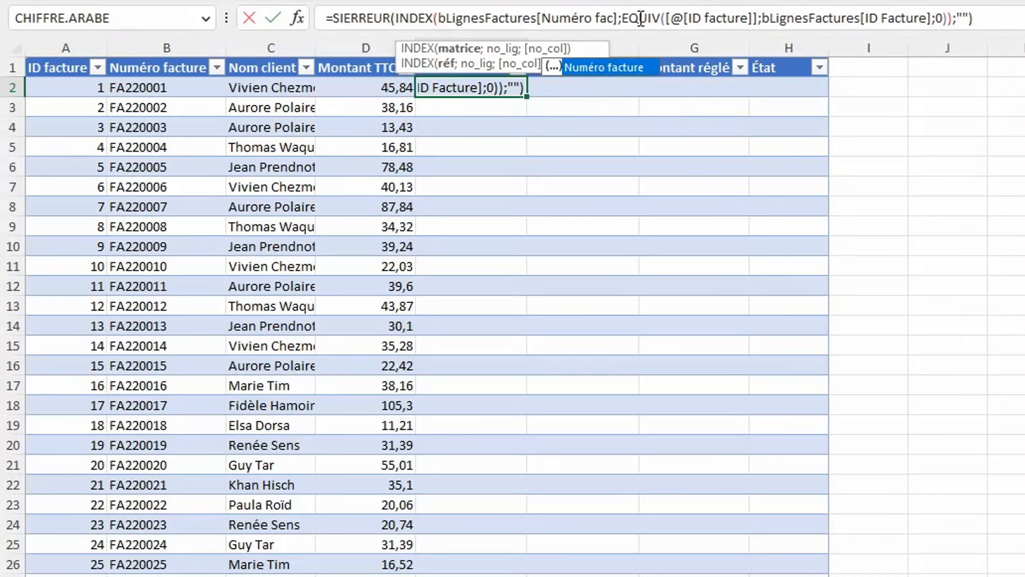
key(BackSpace)
key(BackSpace)
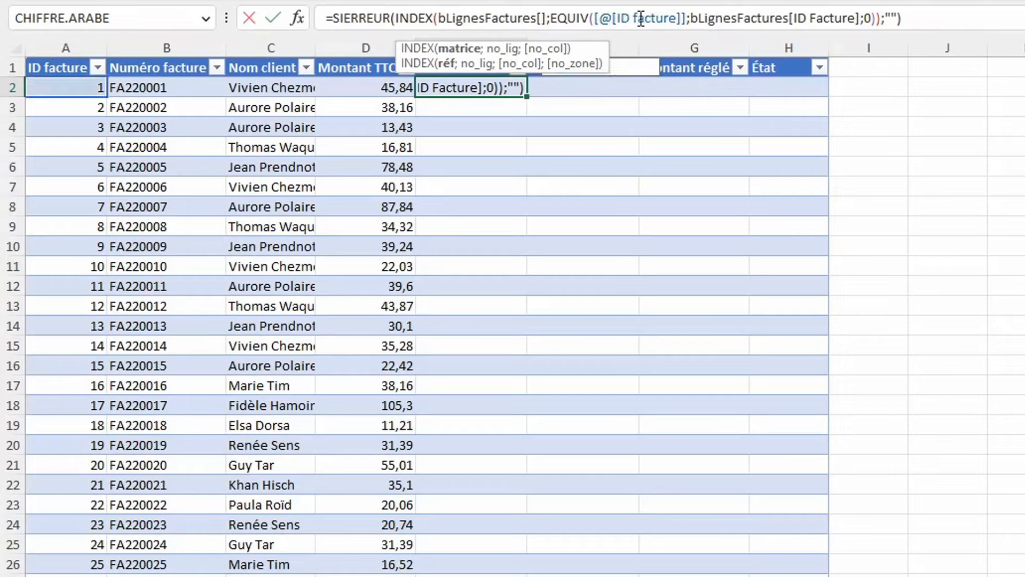
text(D)
key(Tab)
key(Return)
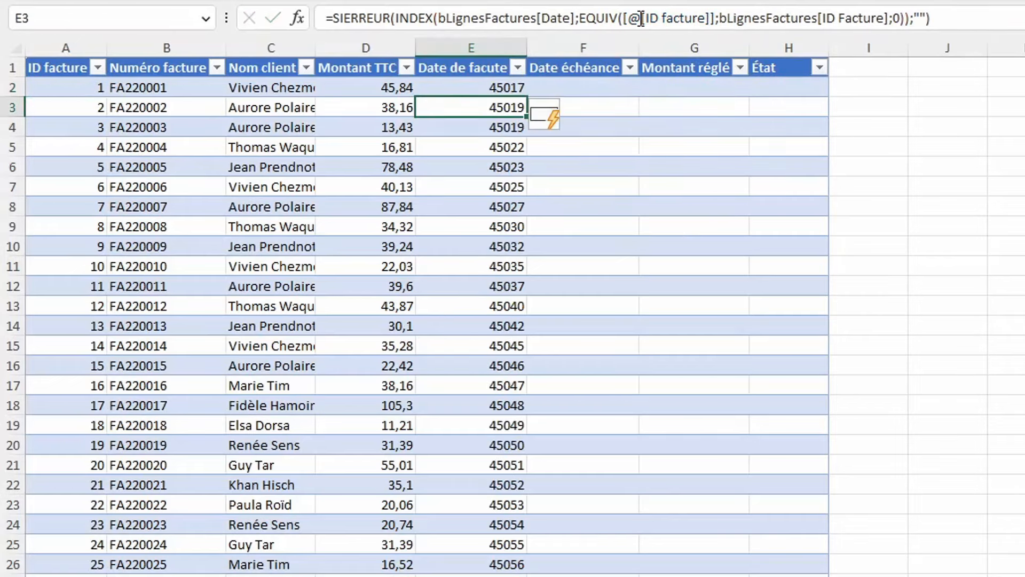
Step: Format the Montant TTC column values with the € Français (France) accounting format
click(384, 56)
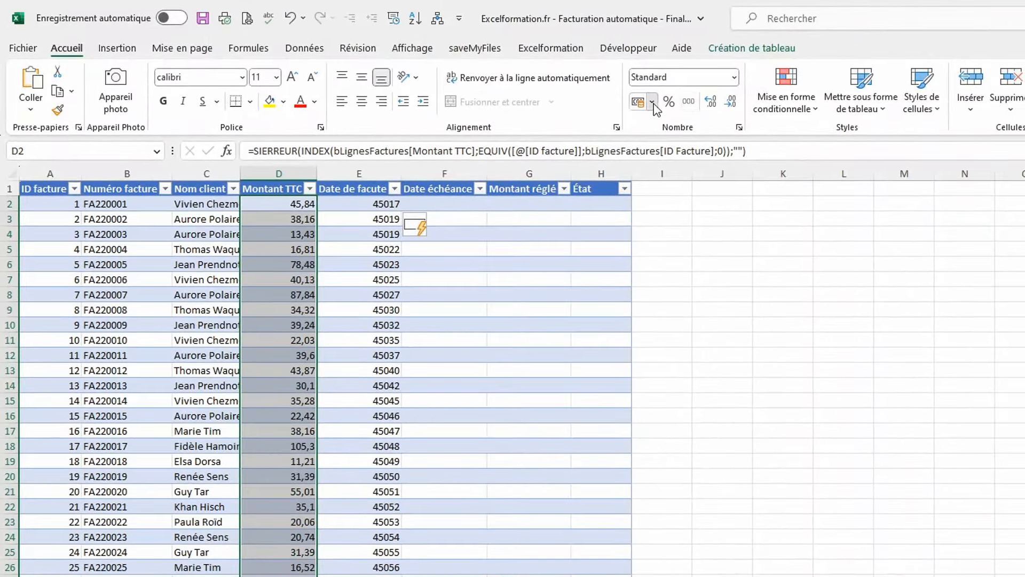
click(653, 104)
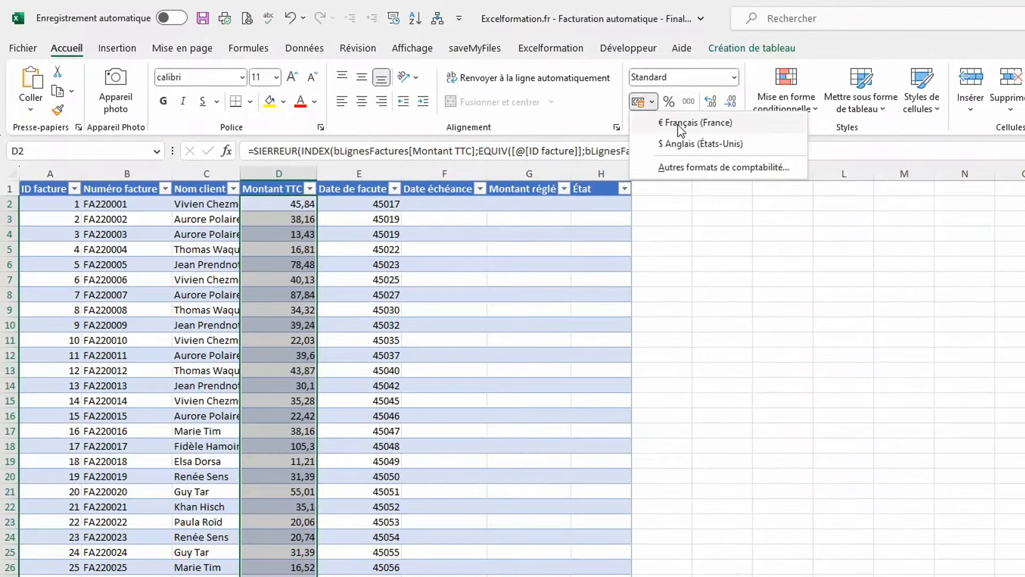
key(Escape)
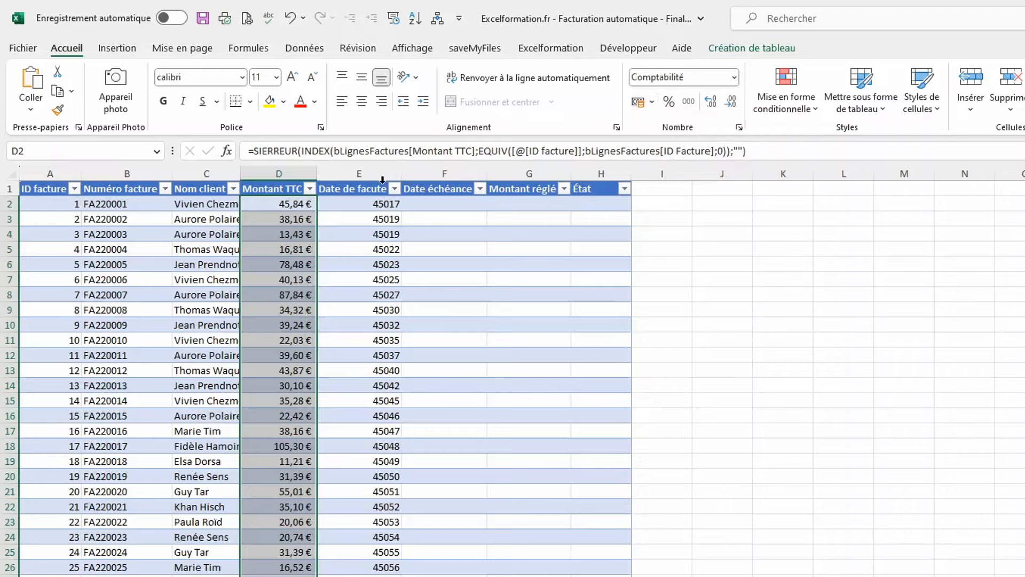
Step: Format the invoice dates in column E as Date courte
click(382, 179)
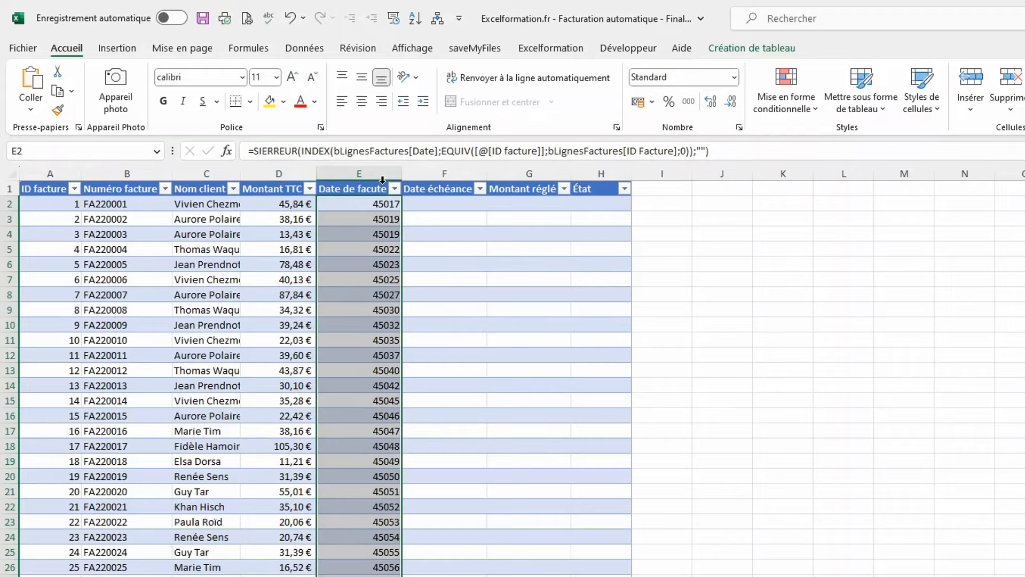
click(736, 79)
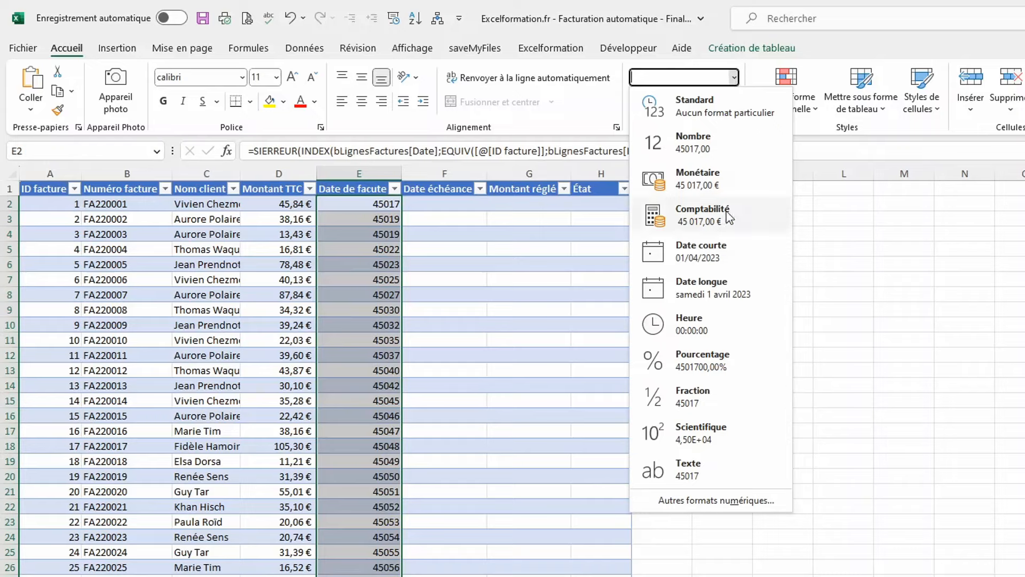
click(715, 257)
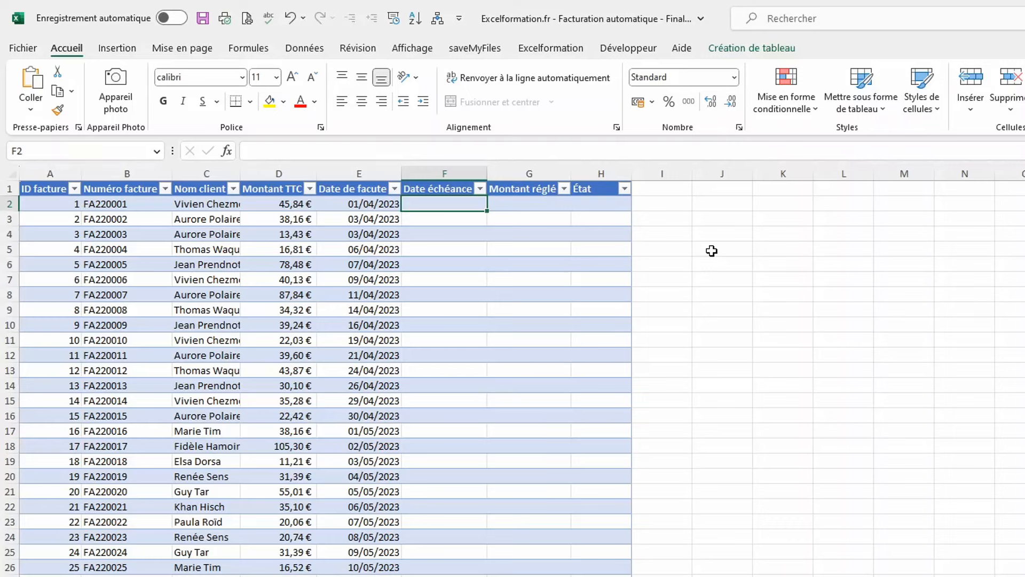
Step: Enter the formula =[@[Date de facute]]+30 in F2 to calculate the Date échéance column
text(=)
key(Left)
text(+30)
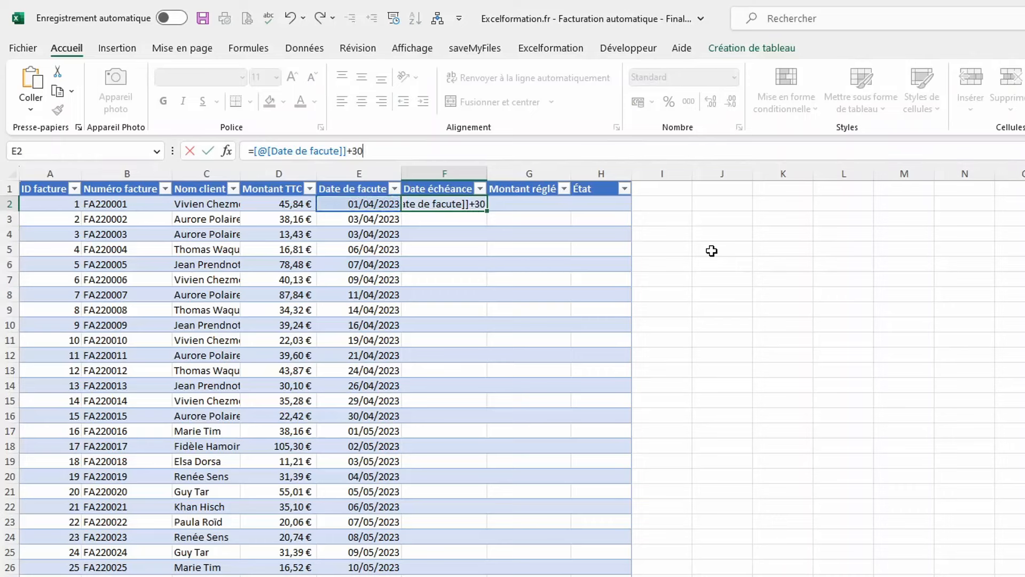
key(Return)
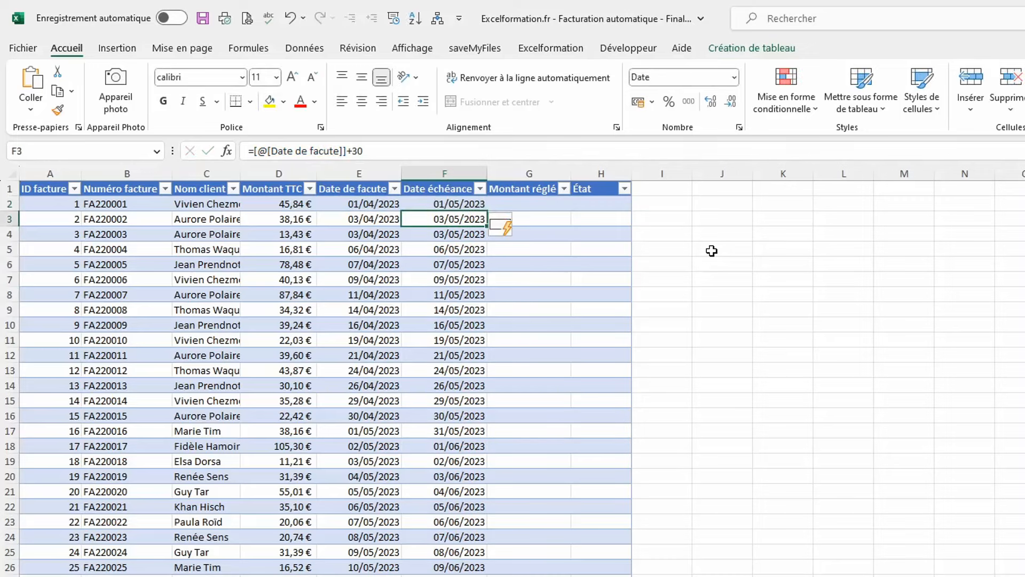
Step: Fill the data cells of the Montant réglé column with a light yellow background
key(Up)
key(Right)
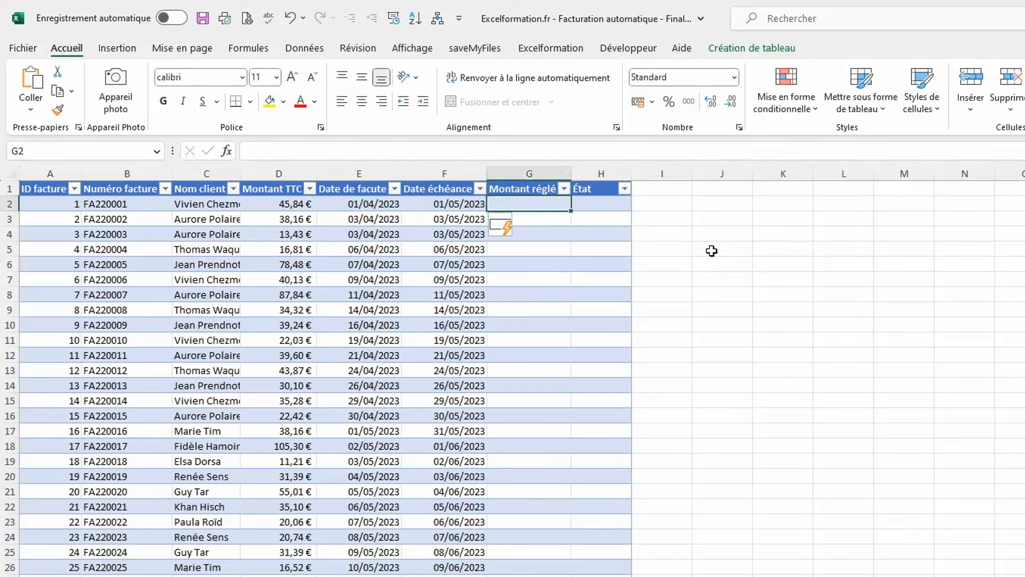
click(535, 179)
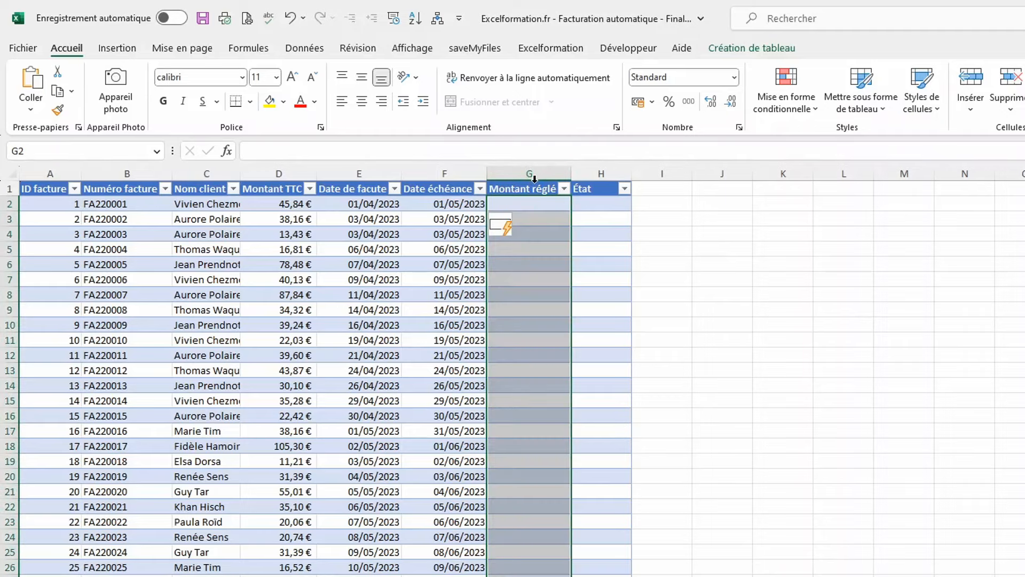
click(284, 101)
click(362, 159)
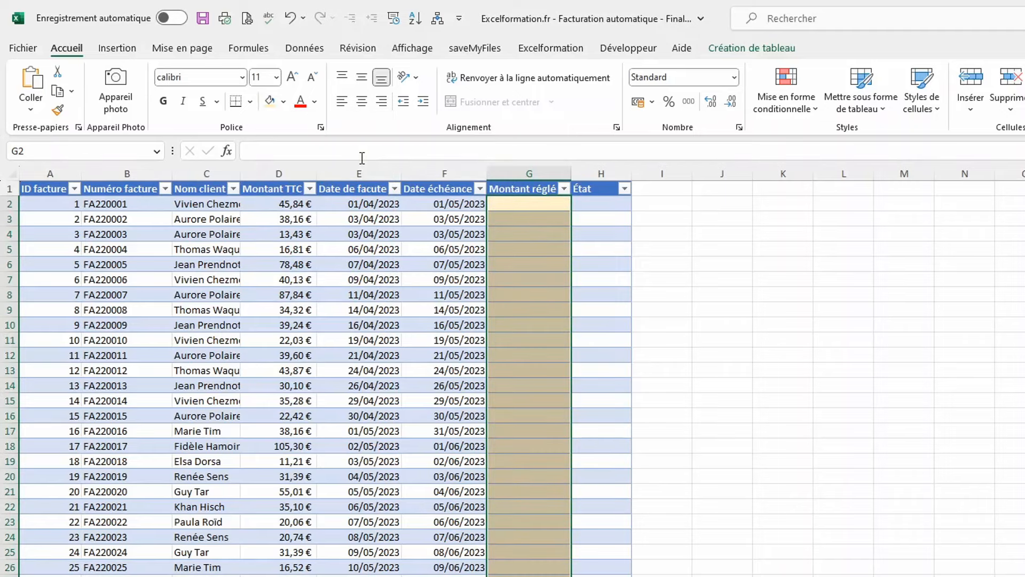
key(Down)
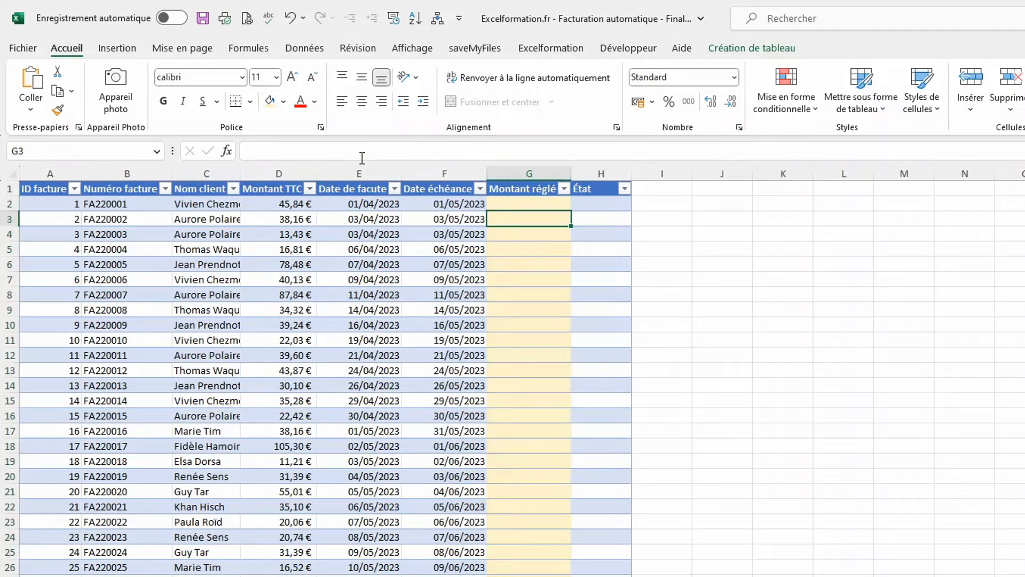
Step: Enter a settled amount of 45,84 in G2 for invoice FA220001
key(Up)
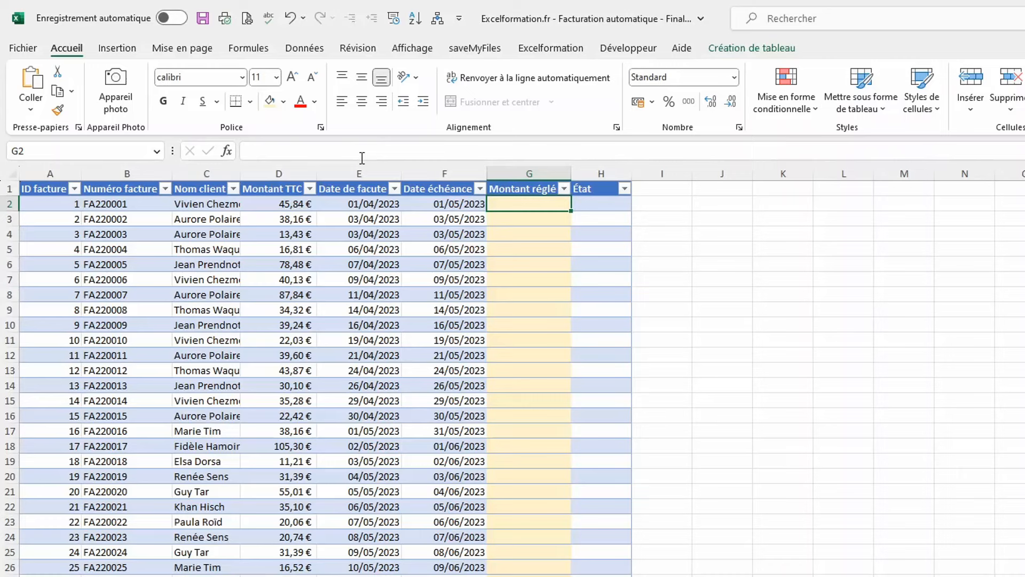
text(45)
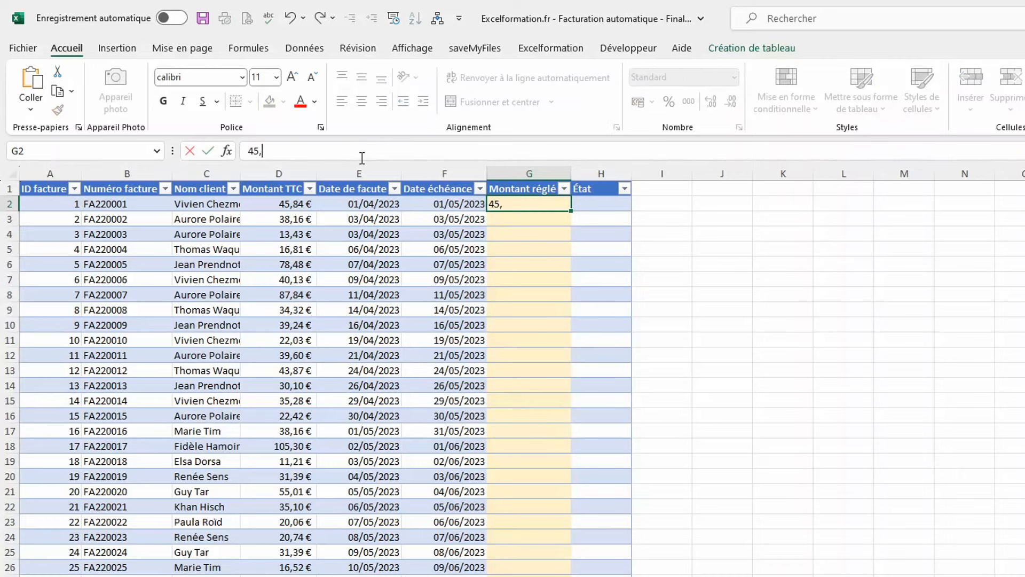
text(,84)
key(Return)
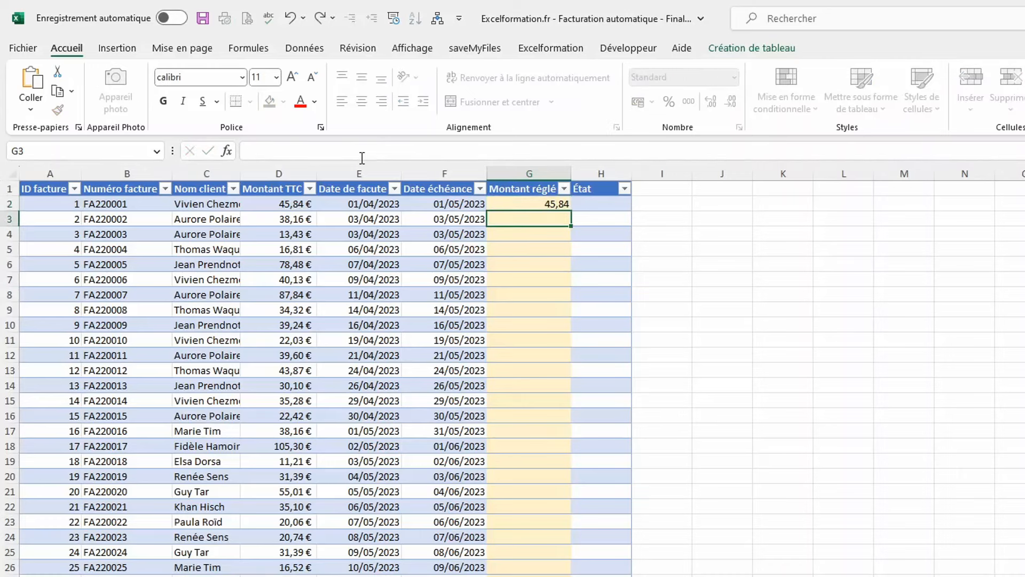
Step: Apply the € Français (France) accounting format to the whole Montant réglé column
key(ctrl+shift+Down)
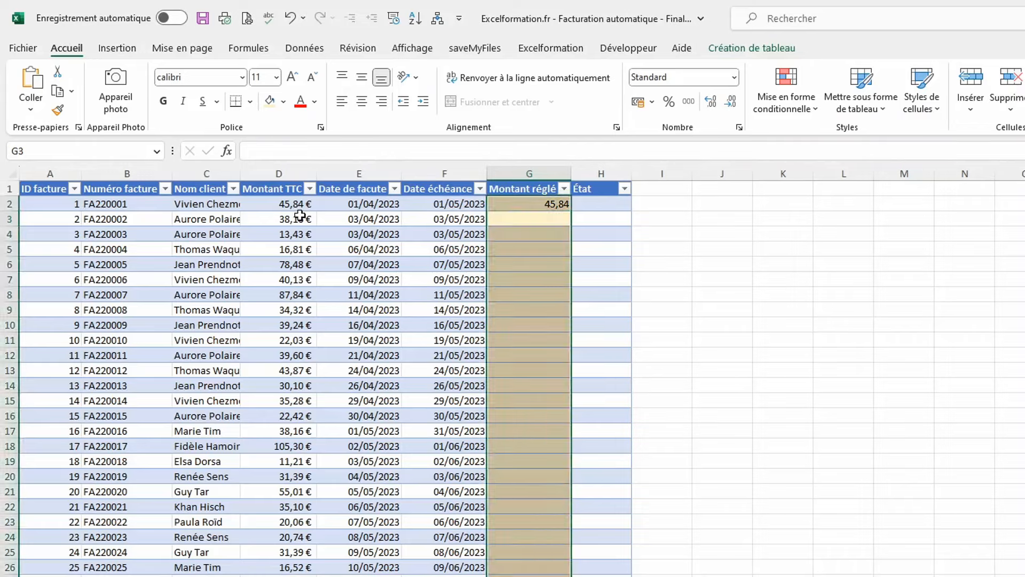
click(653, 103)
click(677, 124)
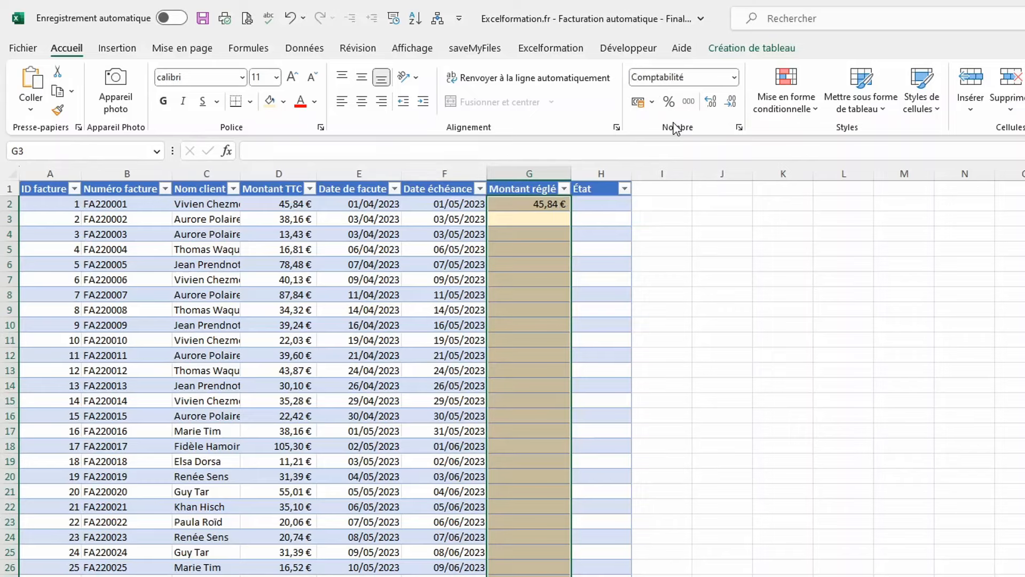
Step: Start a SI formula in H2 that tests [@[Montant TTC]]=[@[Montant réglé]] and returns "Payée" when true
click(612, 204)
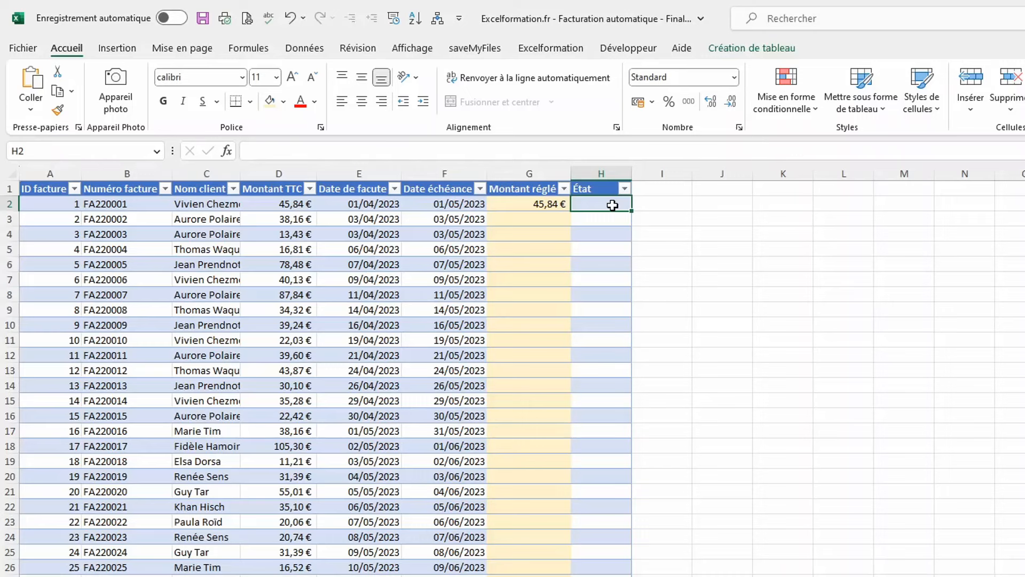
text(=si()
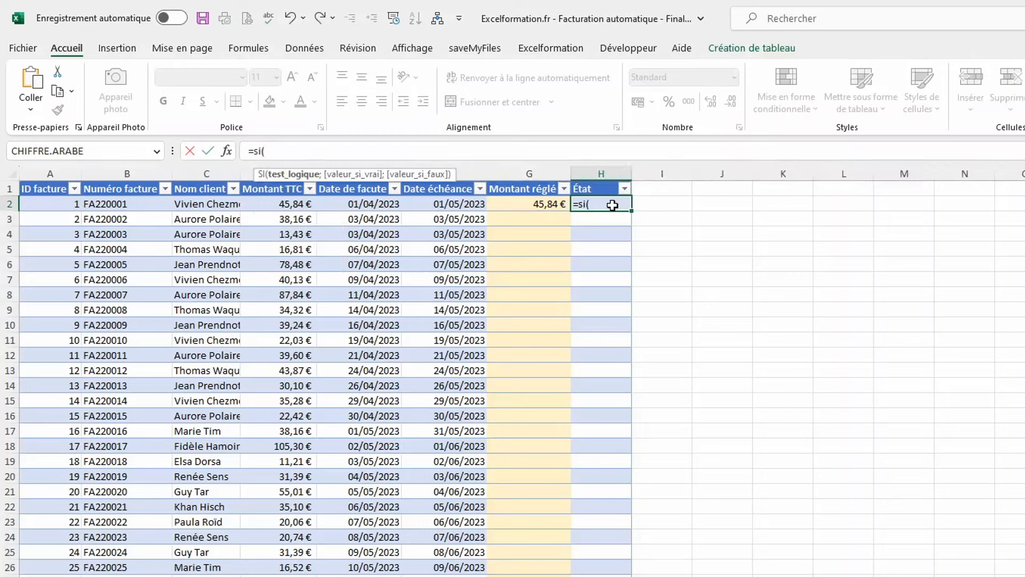
click(274, 204)
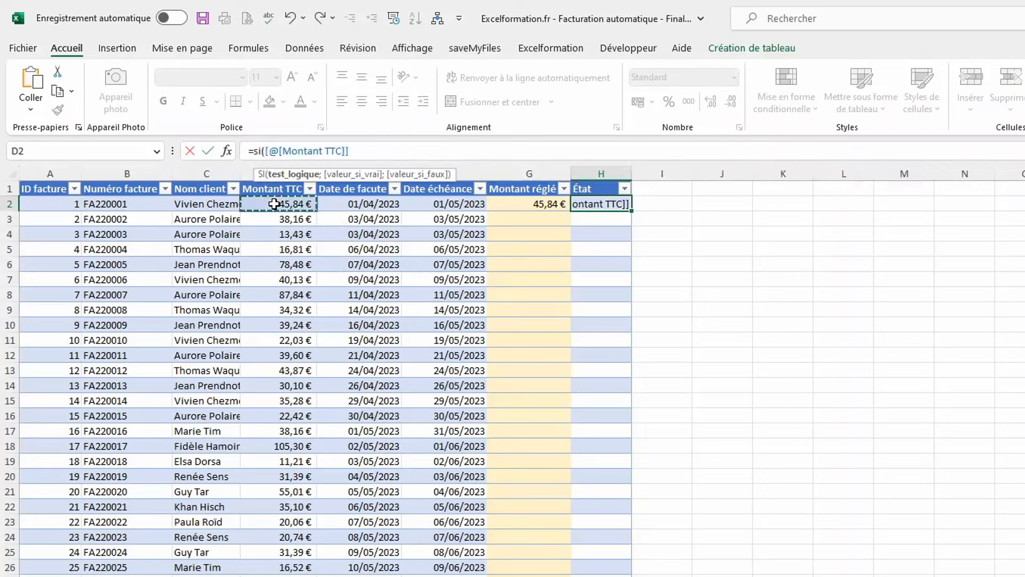
text(=)
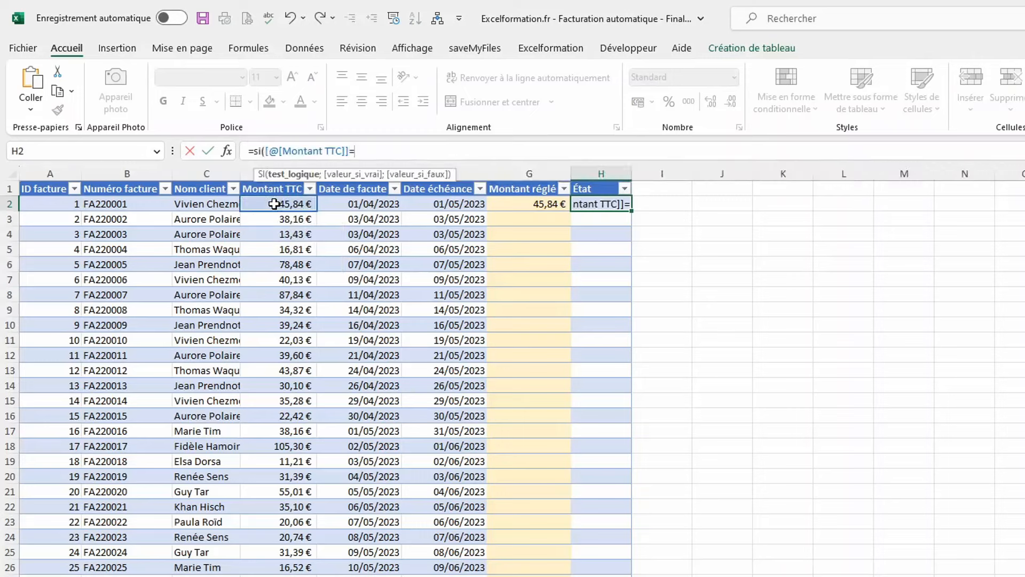
click(543, 205)
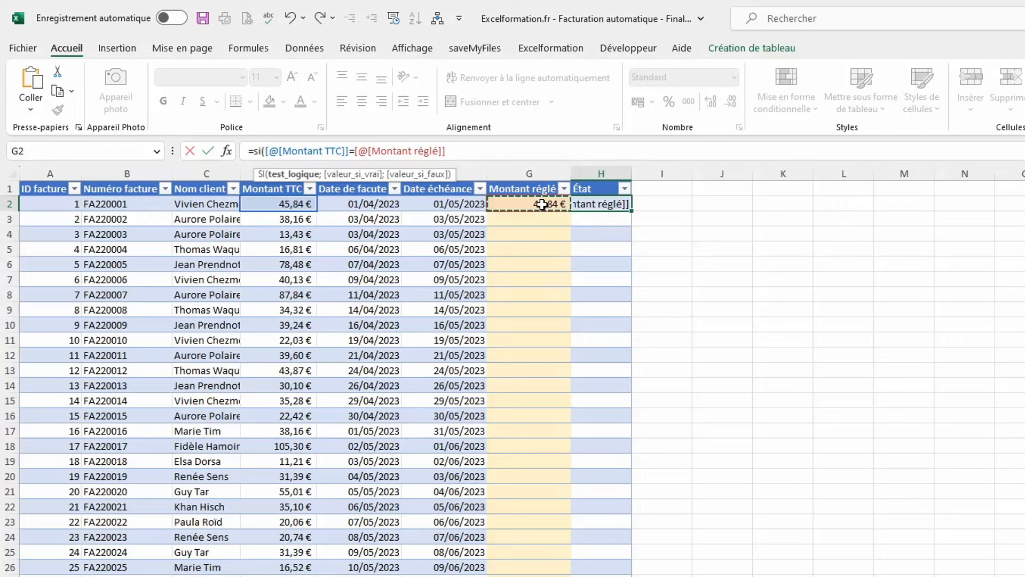
text(;"Payée)
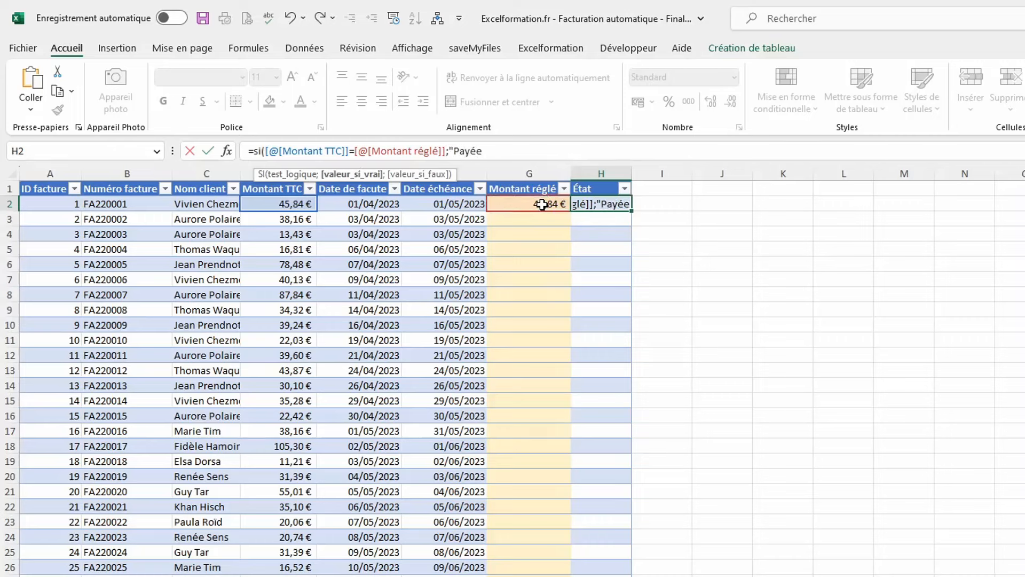
text(";)
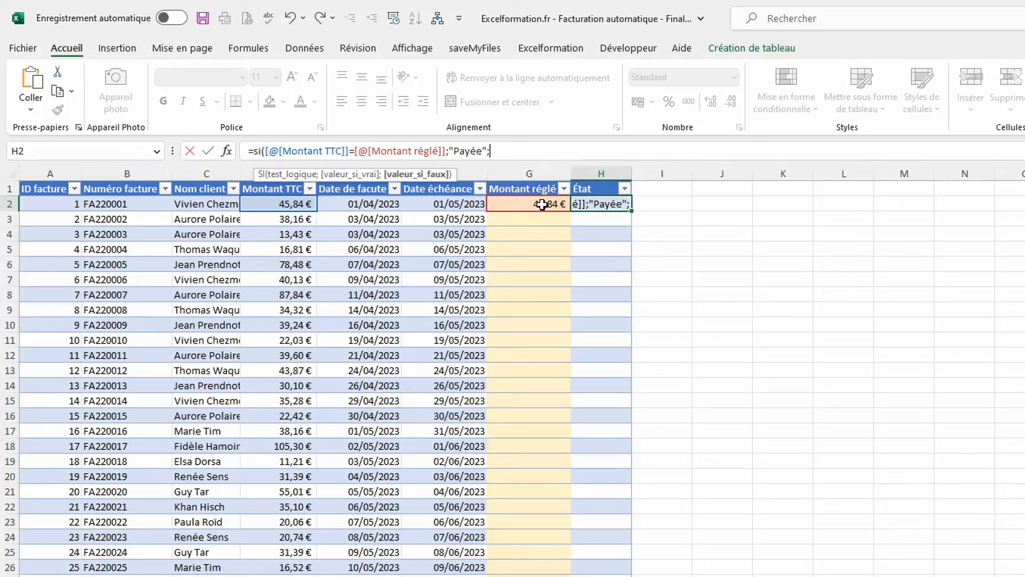
Step: Extend H2's formula with the test [@[Date échéance]]<=AUJOURDHUI() and the results "Retard" and "En-cours", ending with two closing parentheses
click(468, 202)
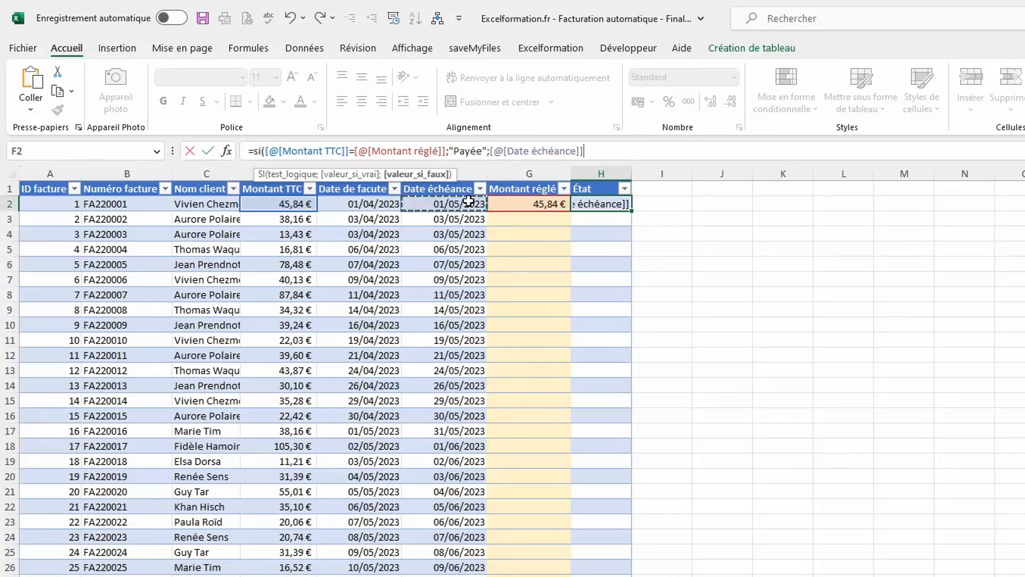
text(<=)
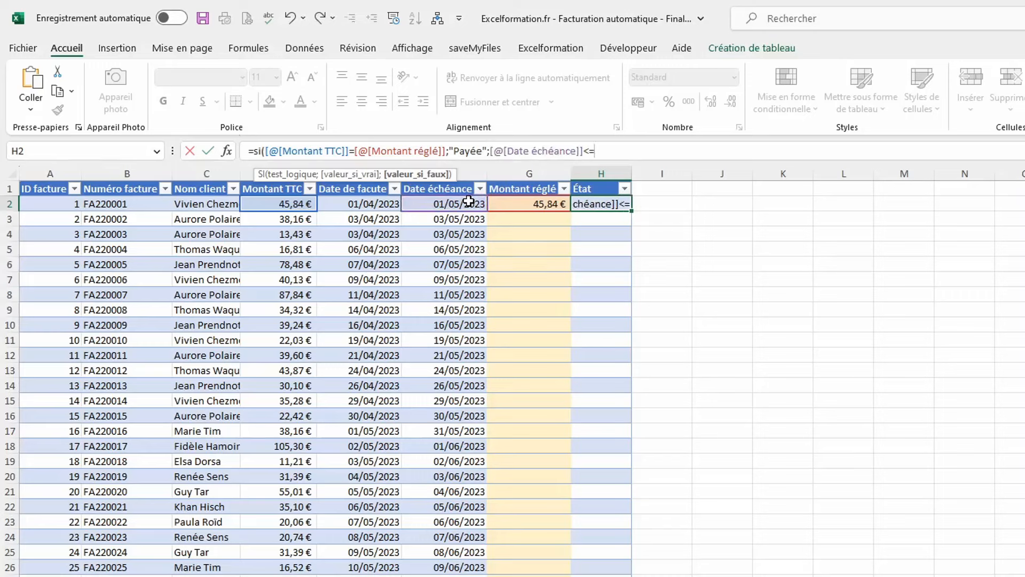
text(aujour)
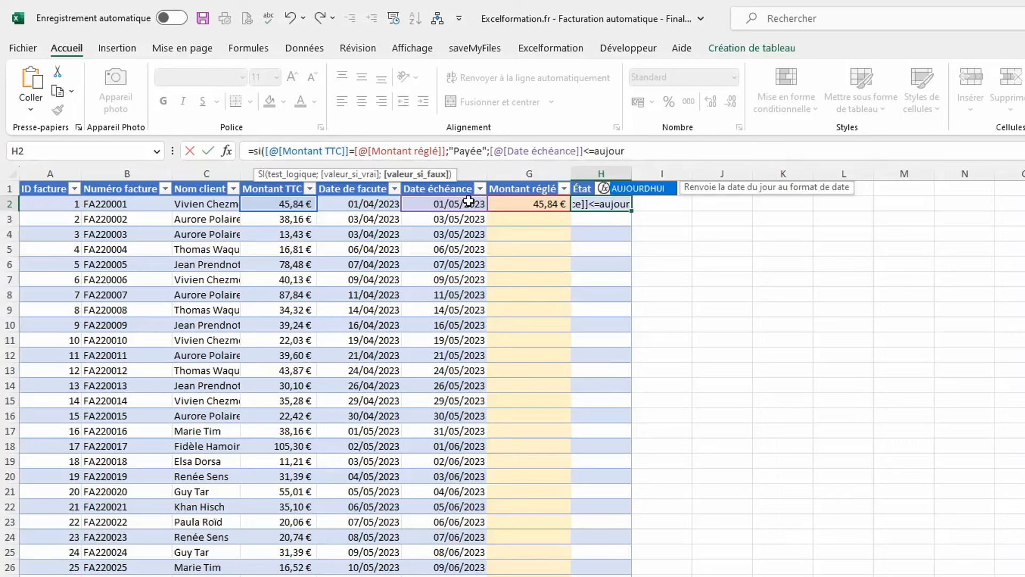
key(Tab)
text())
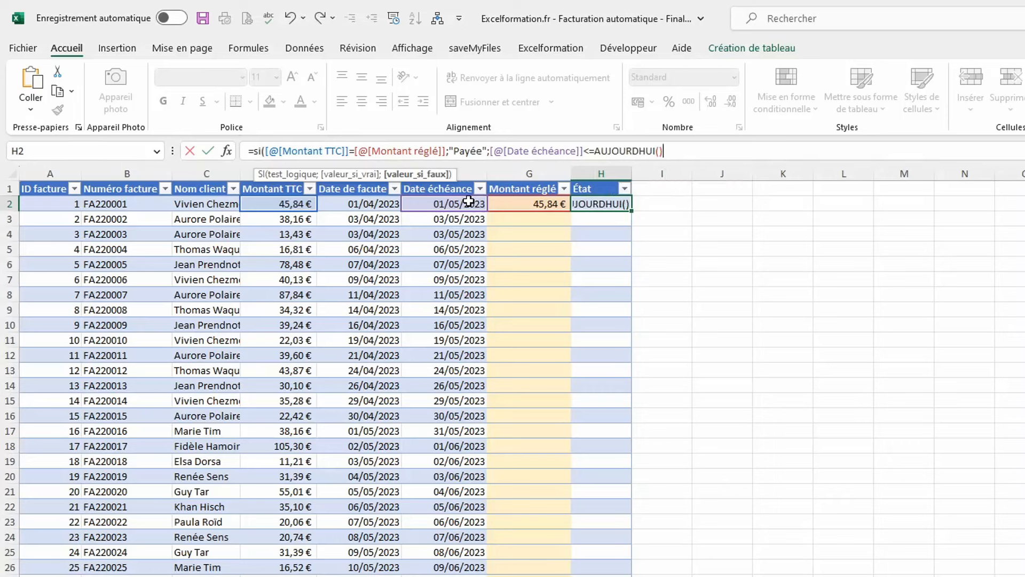
text(;"Re)
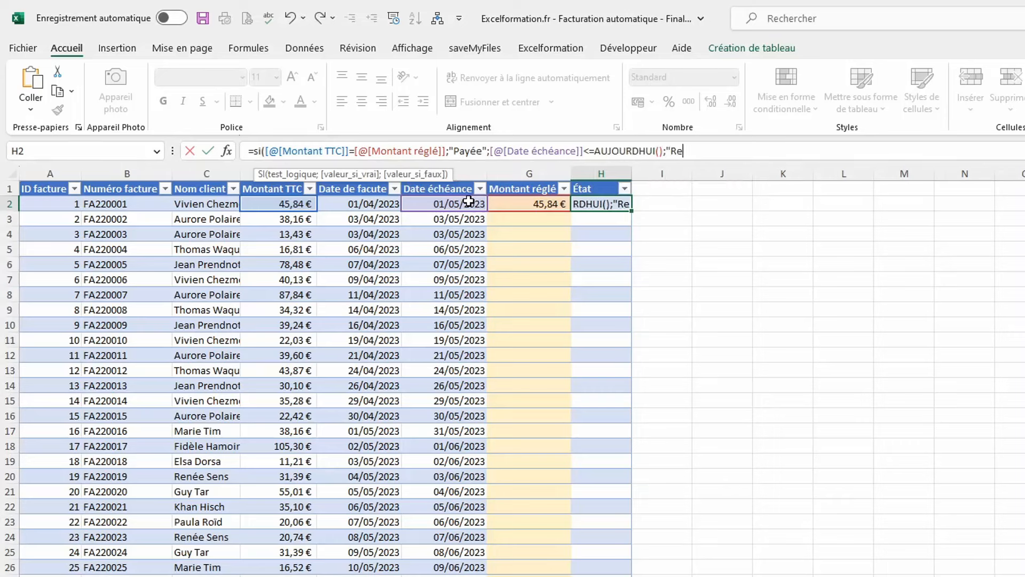
text(tard";")
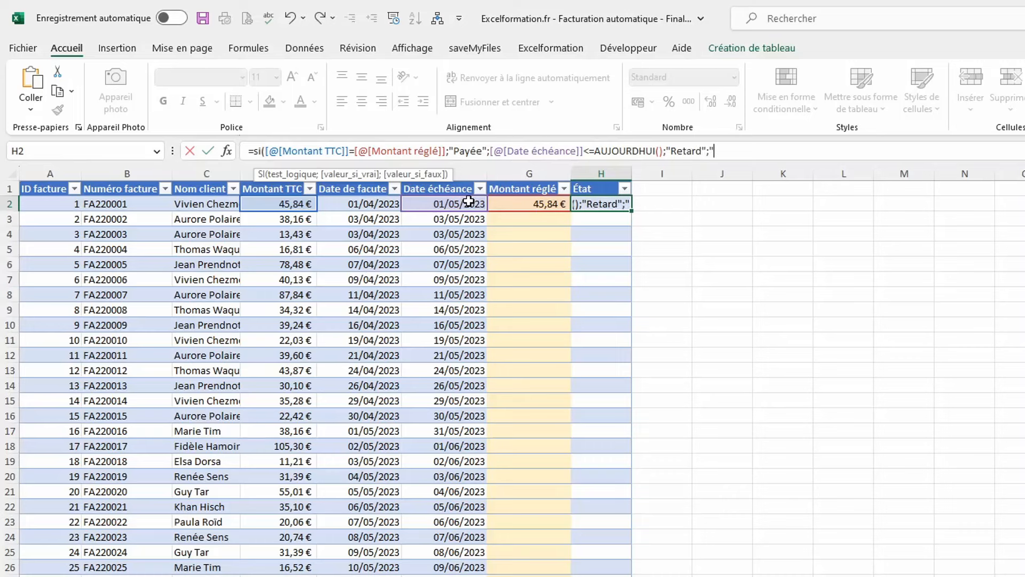
text(En-cours)
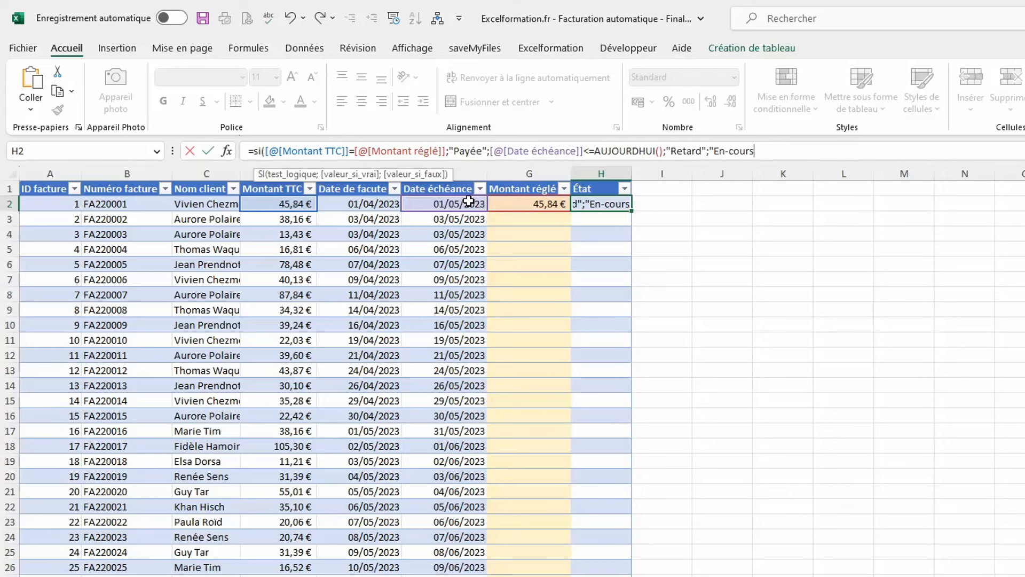
text(")))
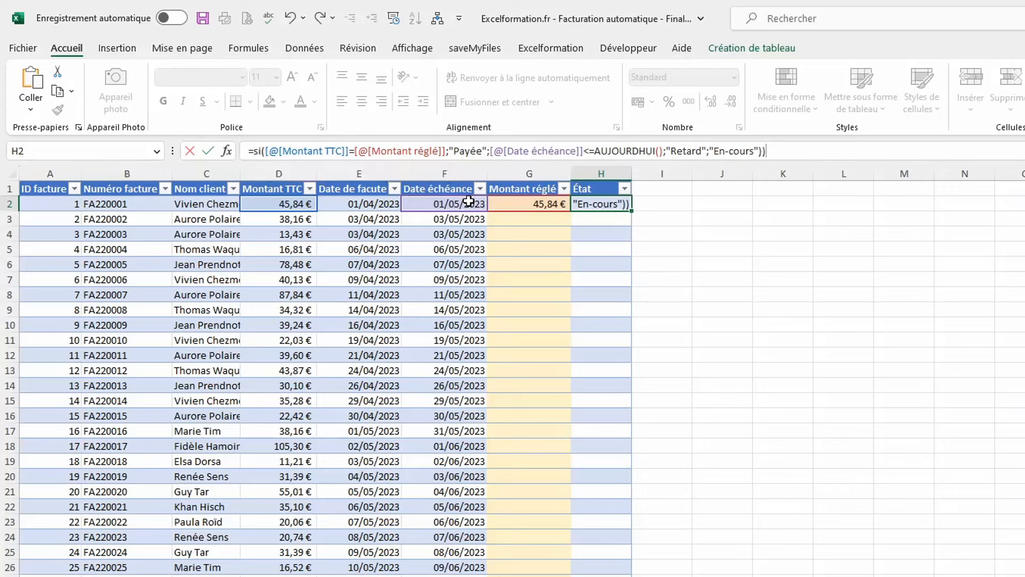
Step: Insert a nested SI( before the [@[Date échéance]] test and validate the État formula
click(491, 151)
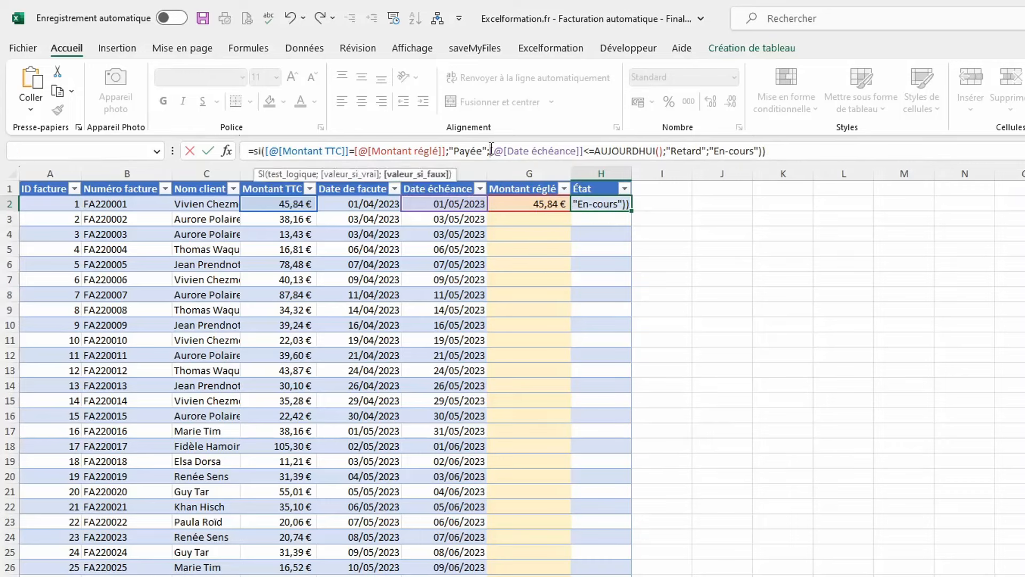
text(si()
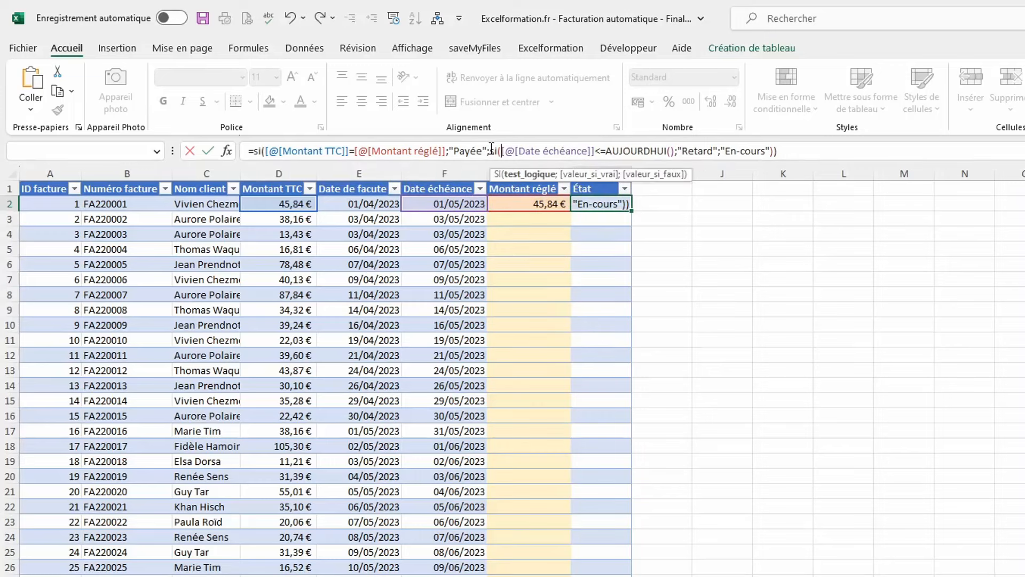
key(Return)
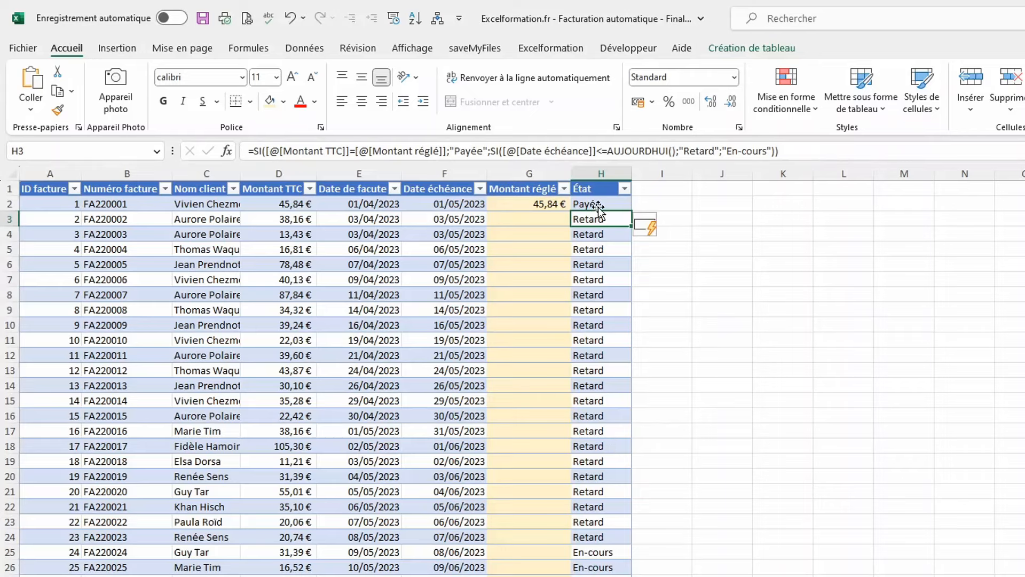
Step: Highlight the État column cells equal to "retard" with a light red fill and dark red text using conditional formatting
click(558, 207)
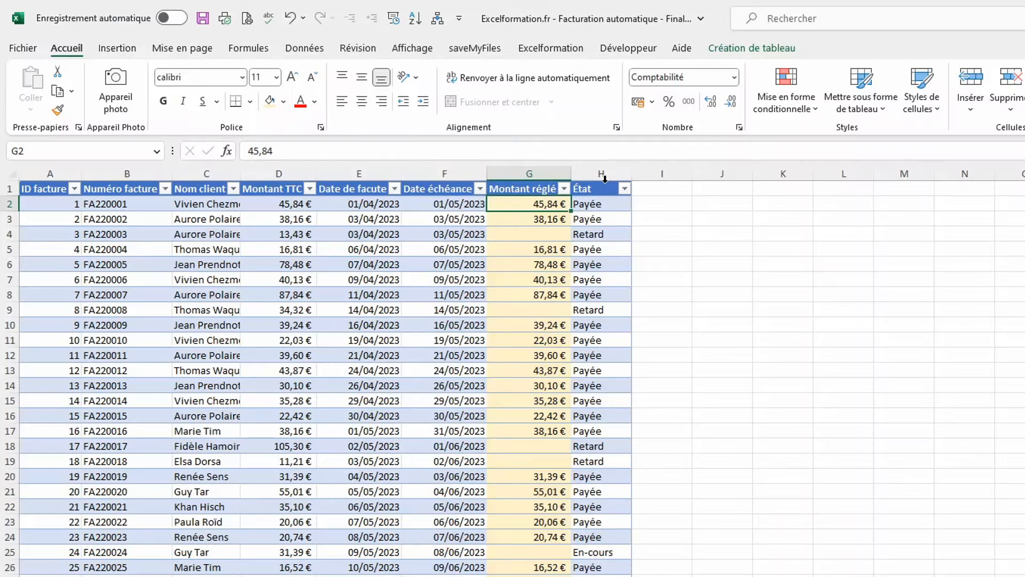
click(605, 178)
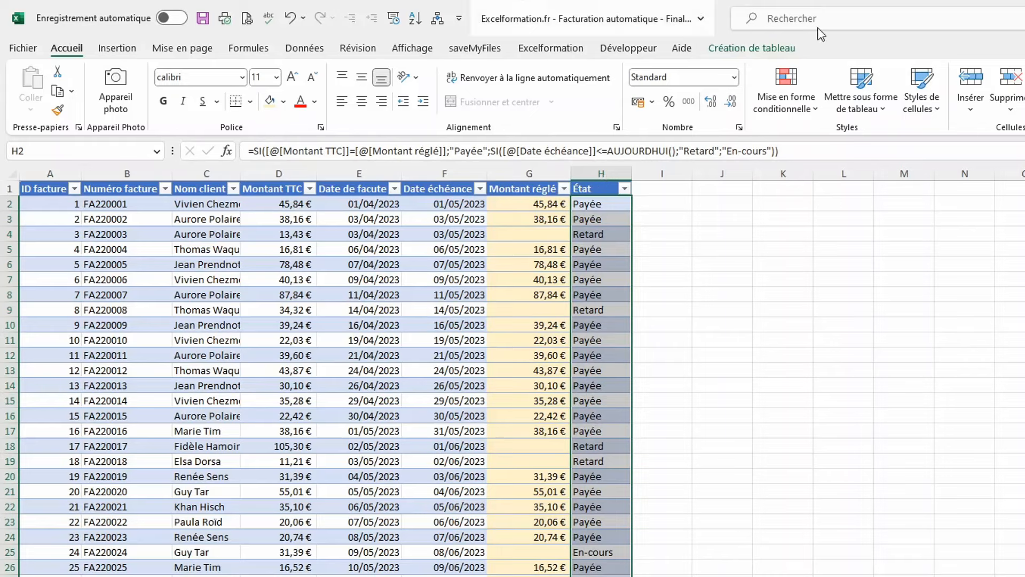
click(792, 106)
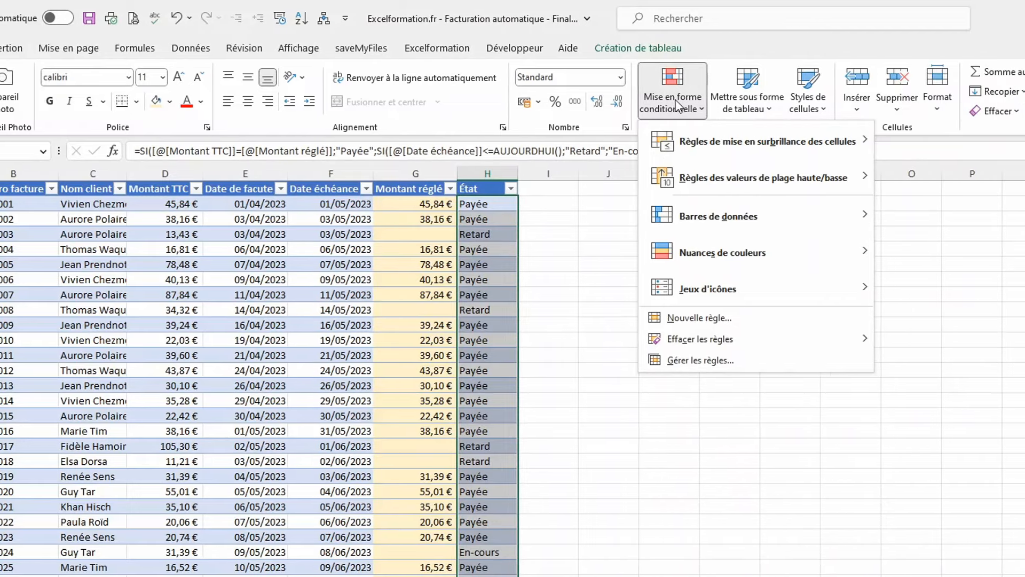
mouse_move(899, 148)
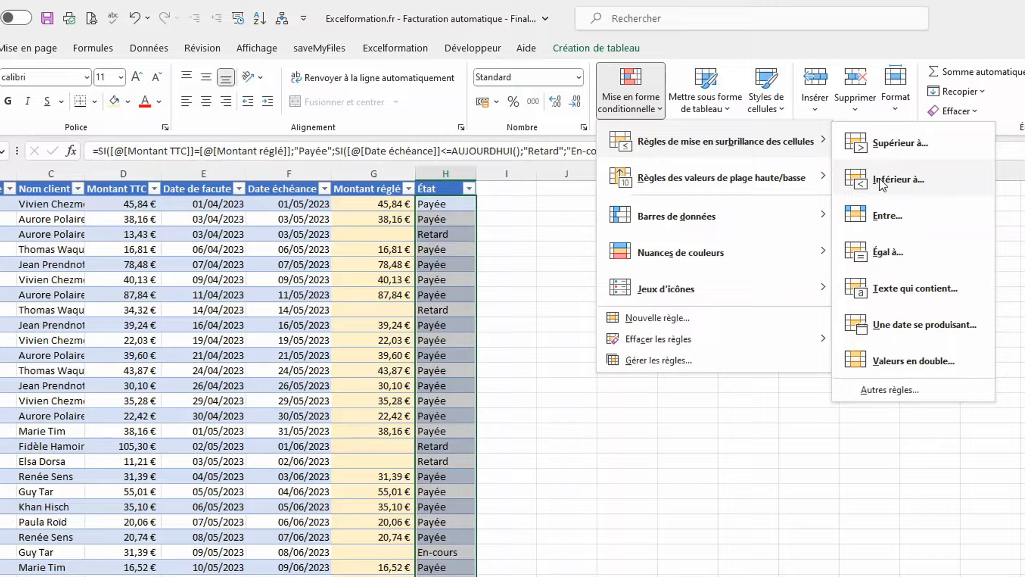
click(900, 251)
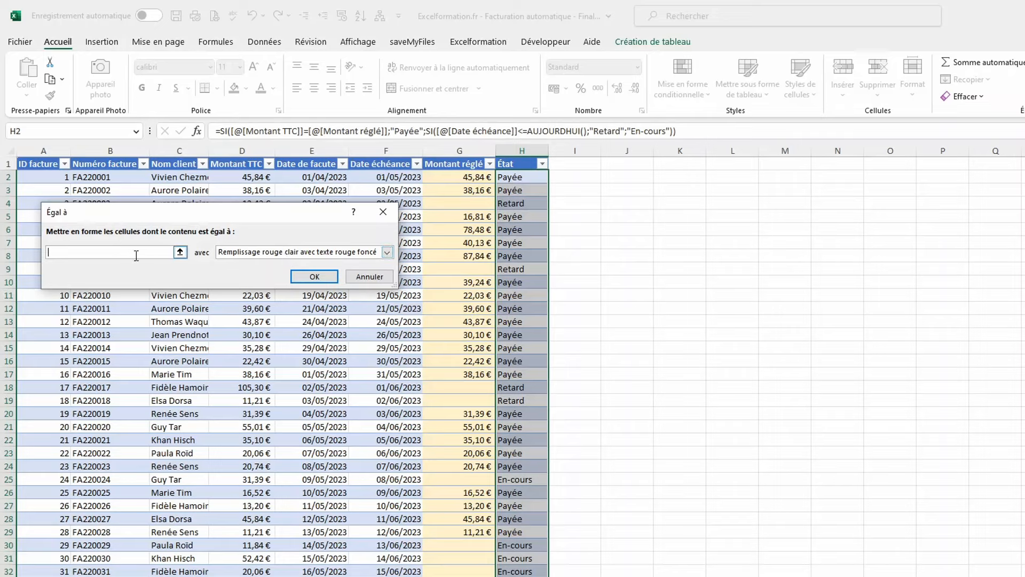
text(retard)
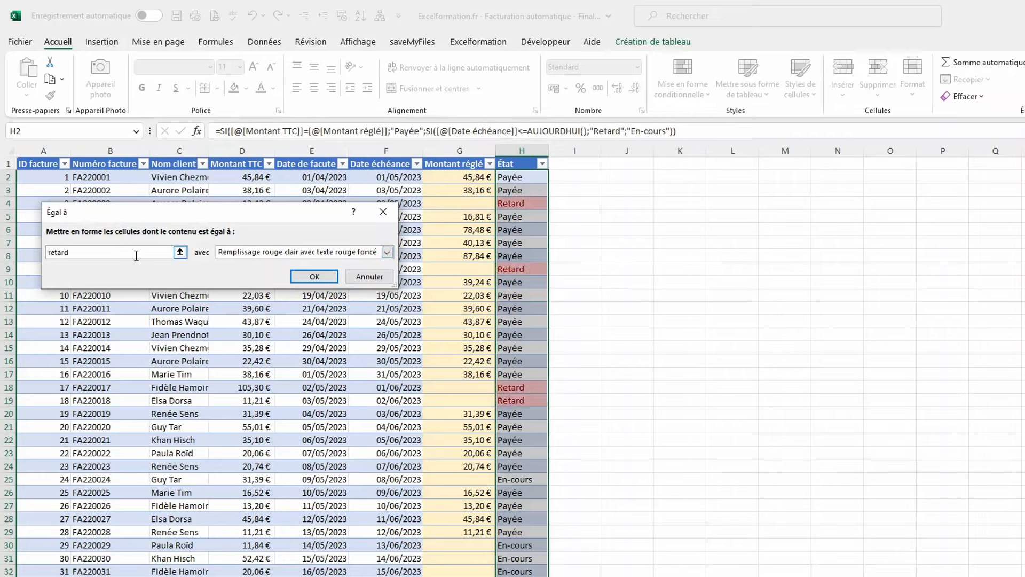
key(Return)
Step: Add a conditional formatting rule giving État cells equal to "payée" a green fill with dark green text
click(683, 75)
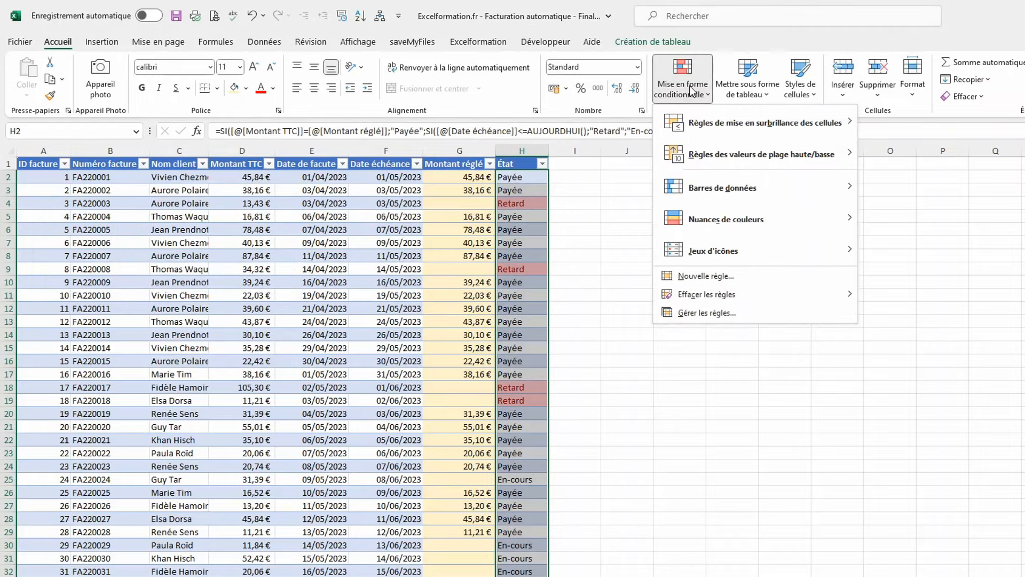
mouse_move(736, 130)
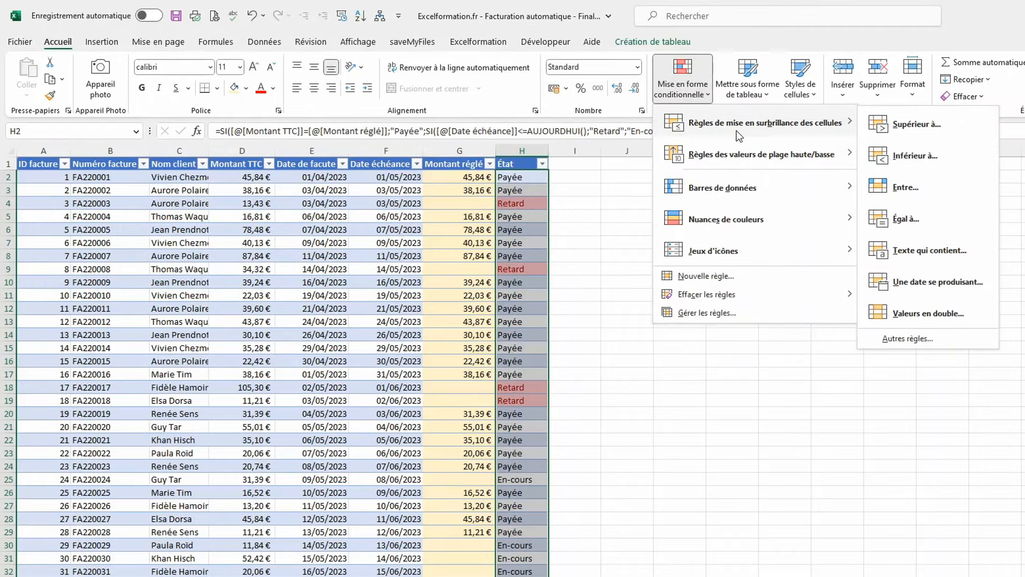
click(908, 219)
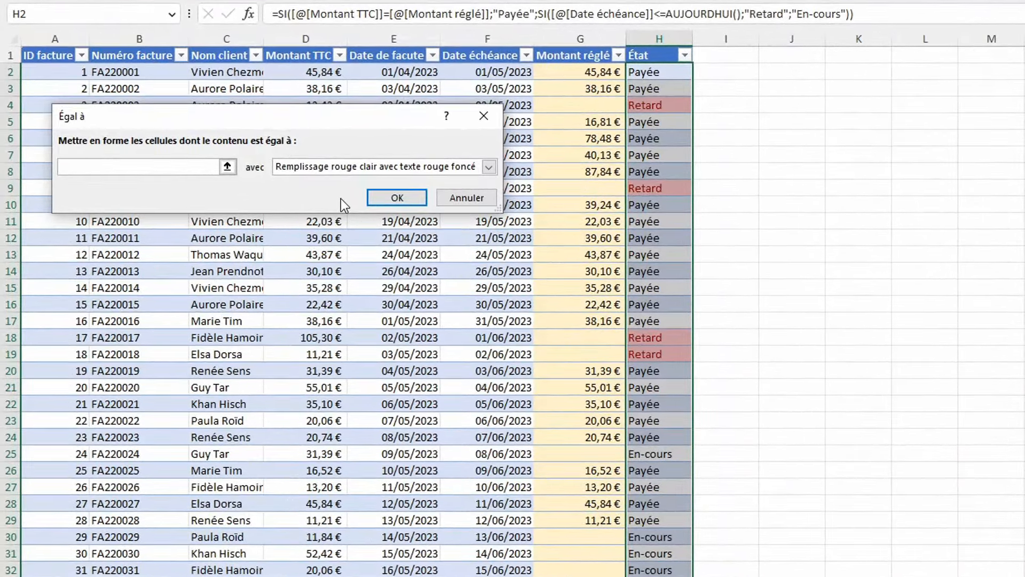
text(payée)
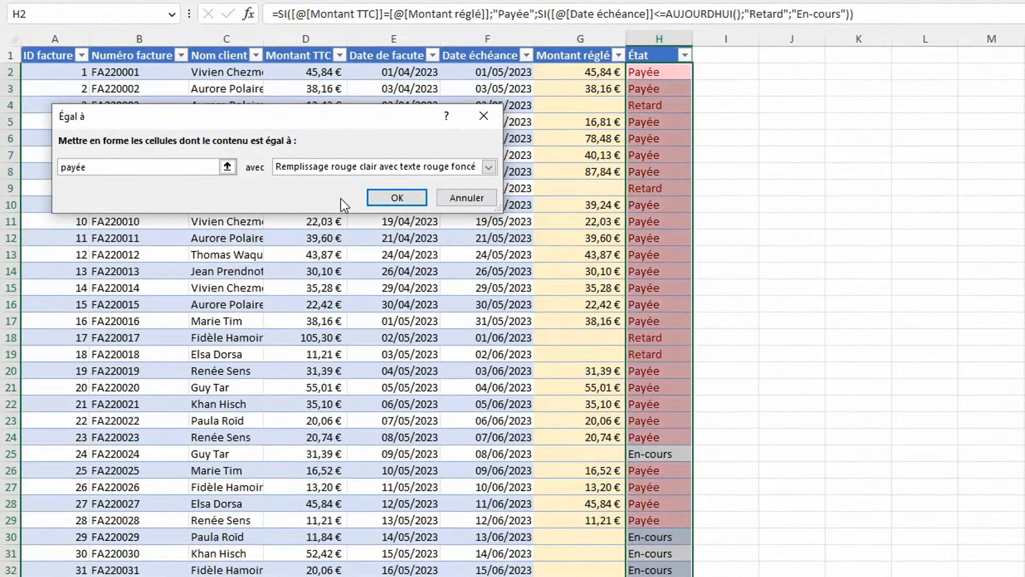
click(347, 166)
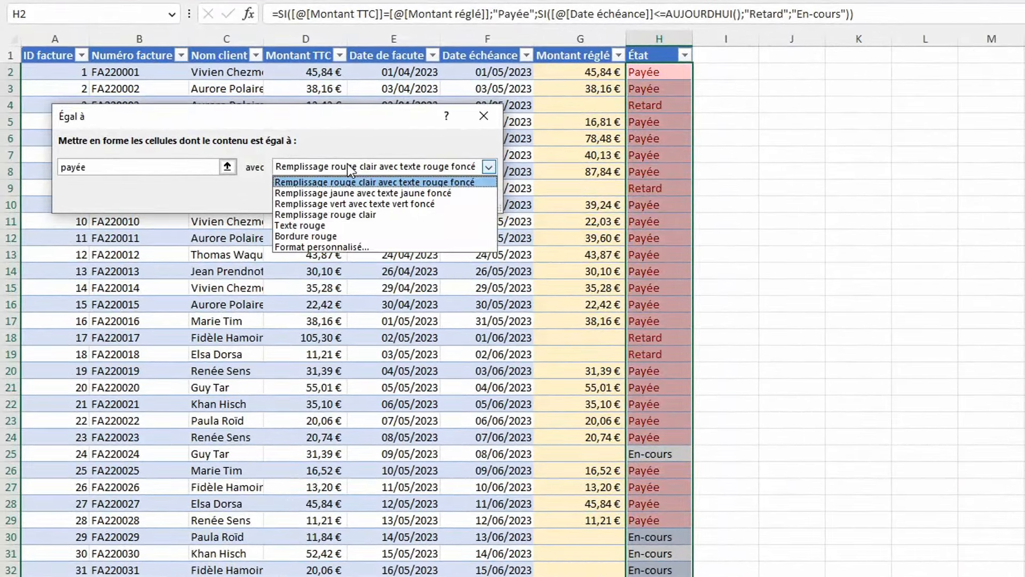
click(347, 204)
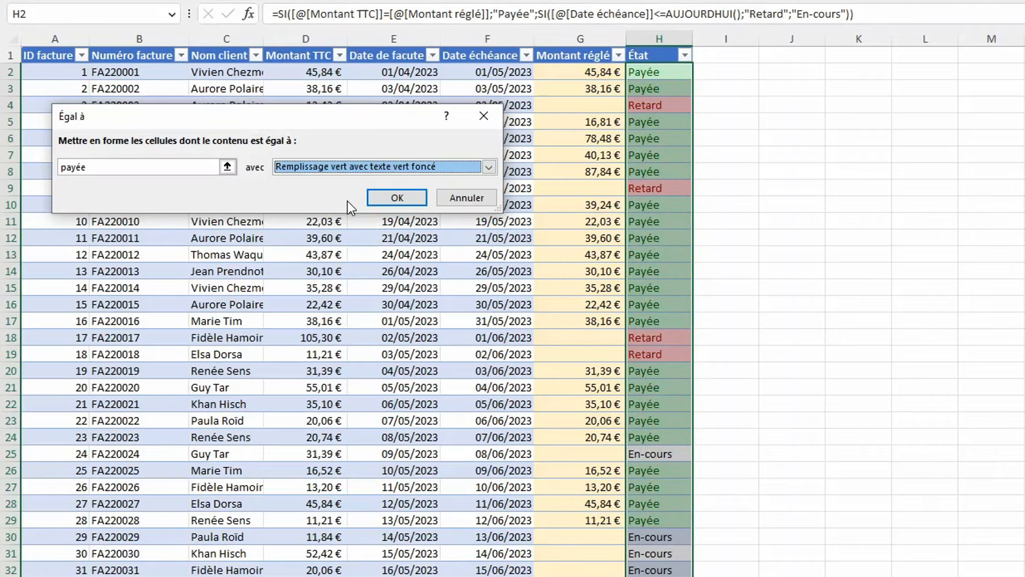
click(385, 199)
click(486, 338)
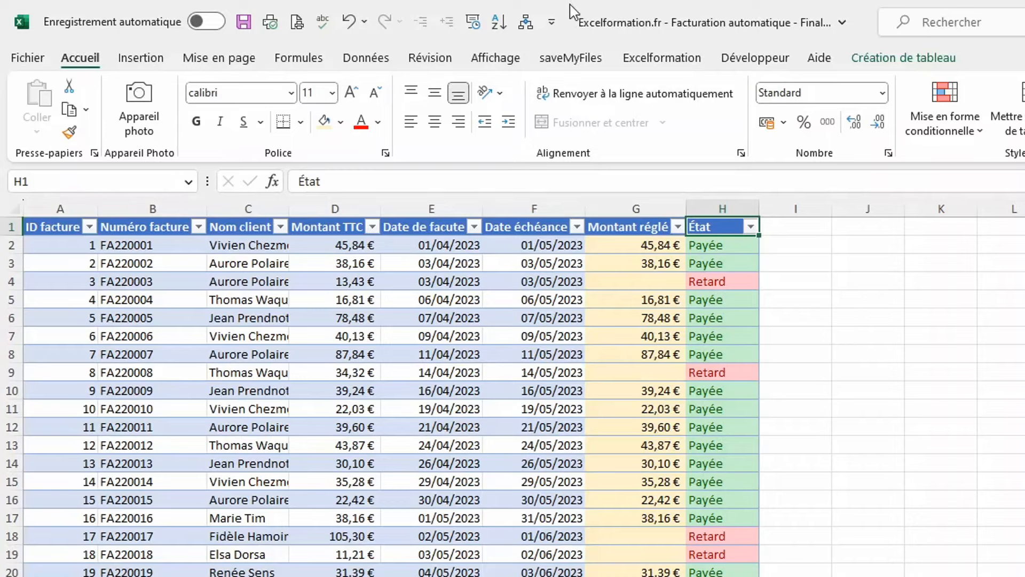
Step: Insert a pivot table based on the bReglements table in a new worksheet
click(350, 342)
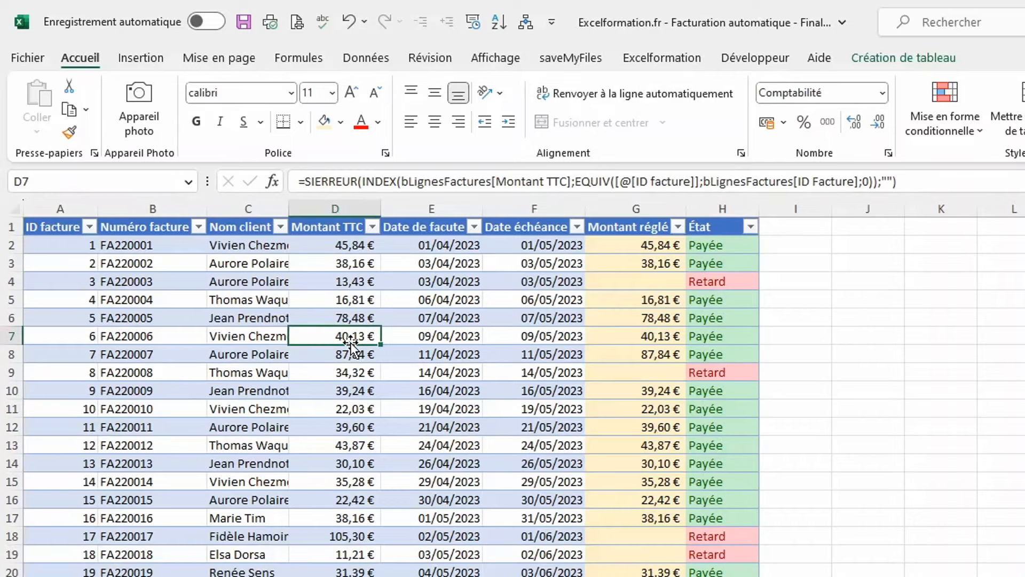
click(144, 63)
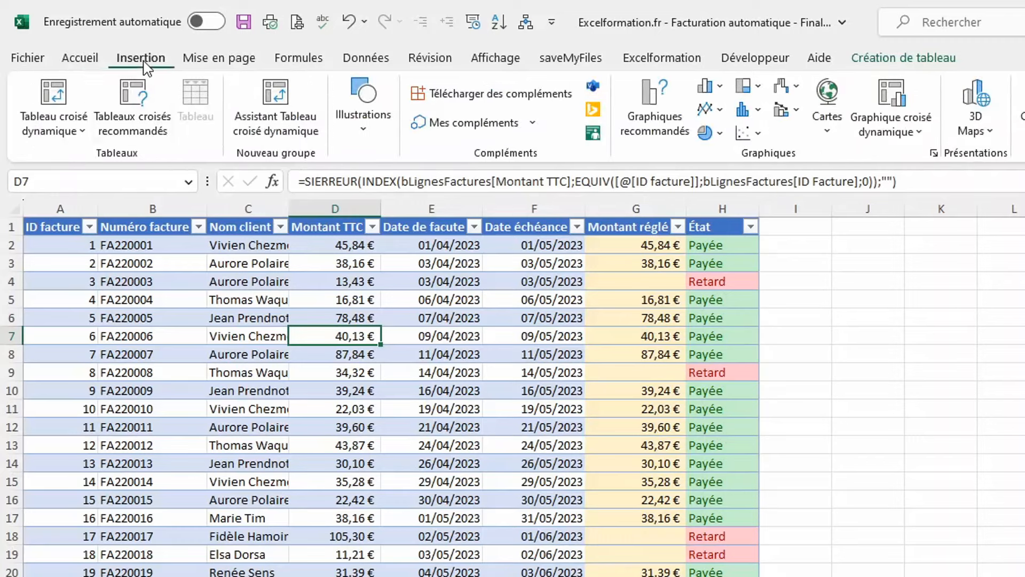
click(65, 99)
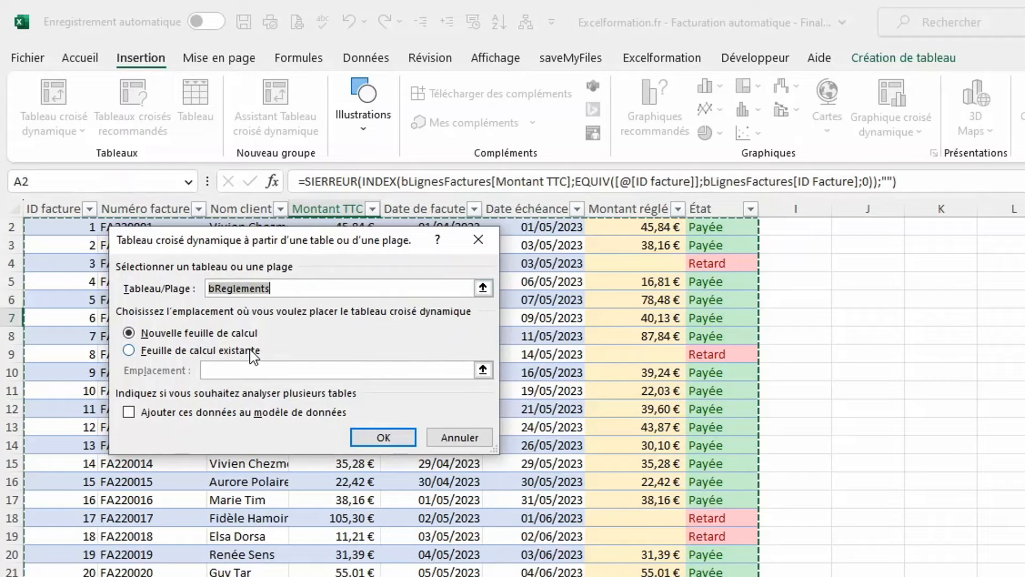
click(379, 437)
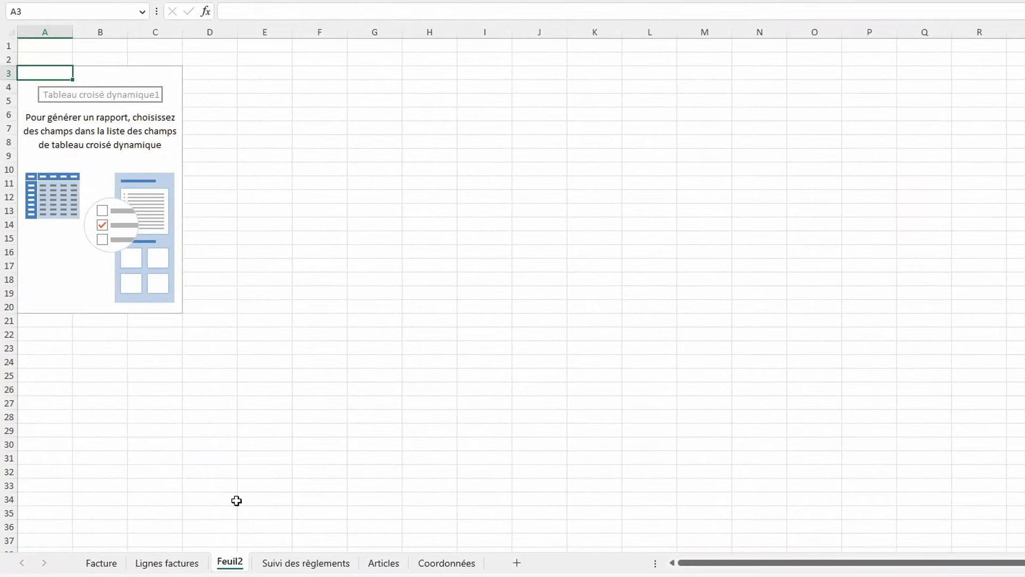
Step: Rename the new pivot table sheet as Synthèse règlements
click(237, 500)
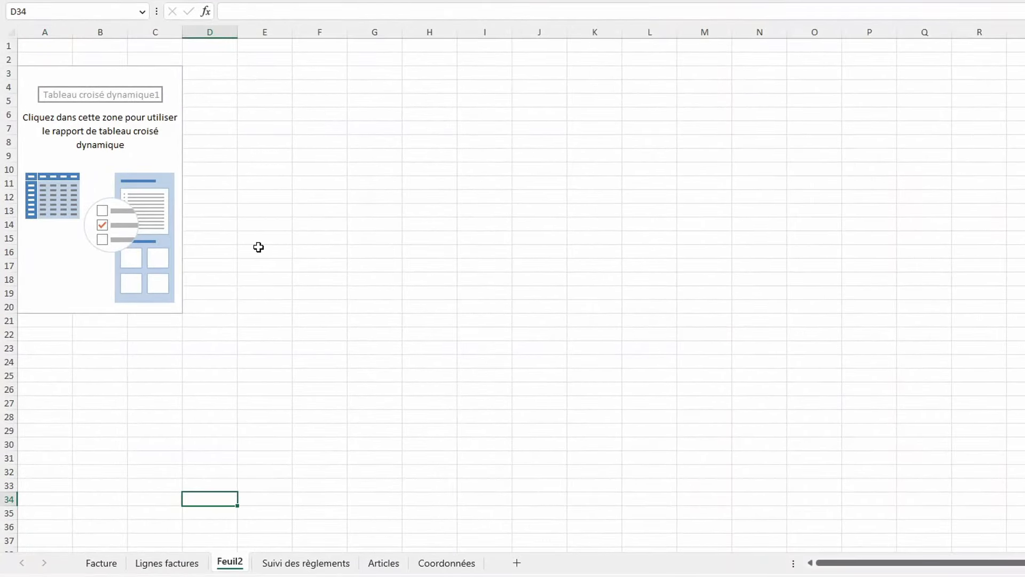
double_click(230, 563)
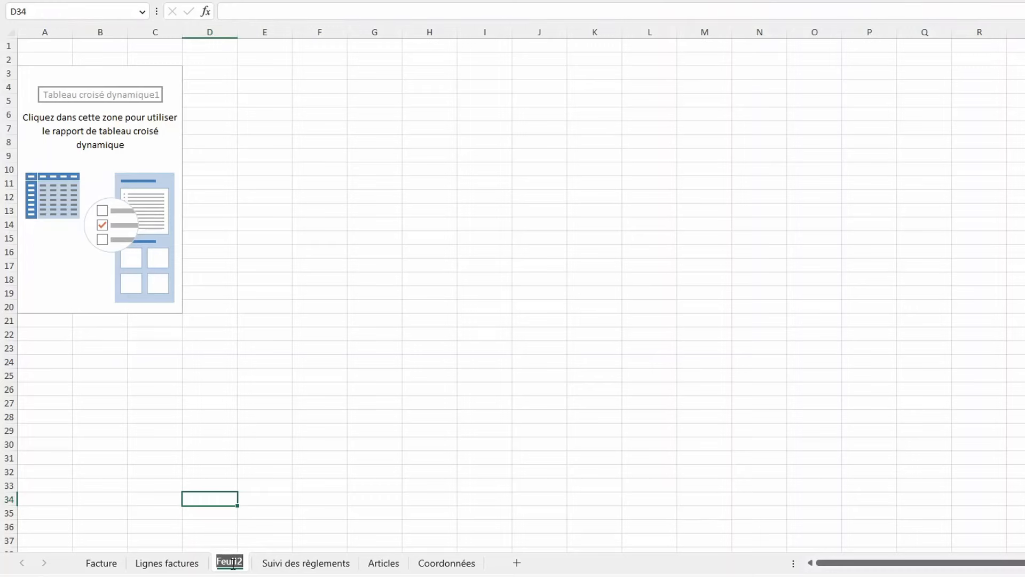
text(Synth)
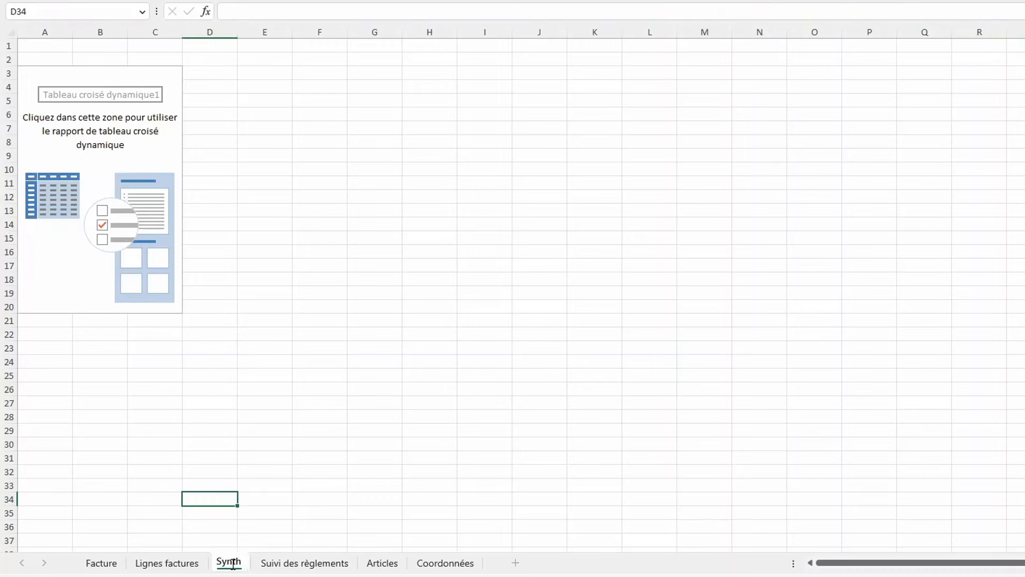
text(èse règle)
text(ments)
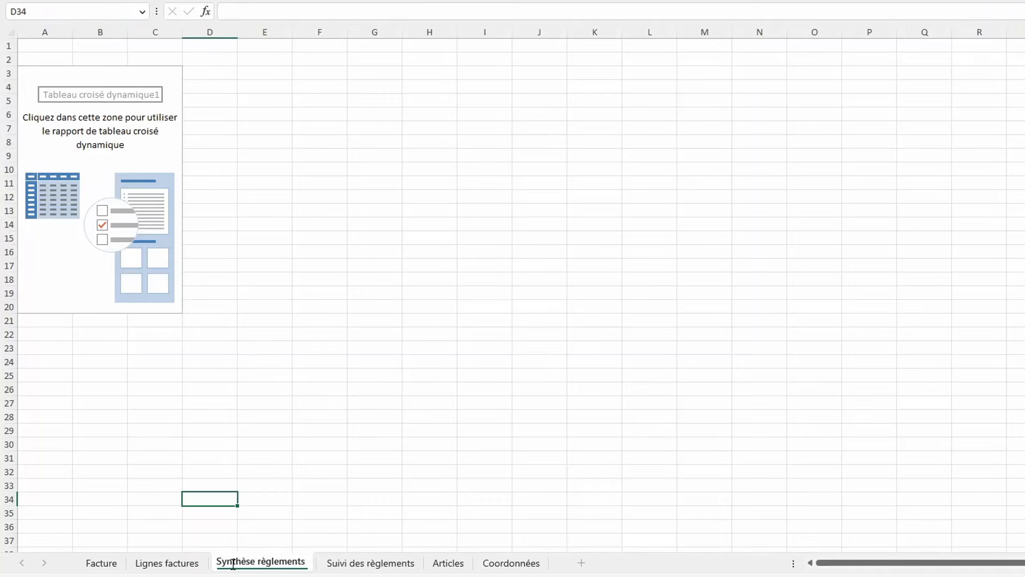
key(Return)
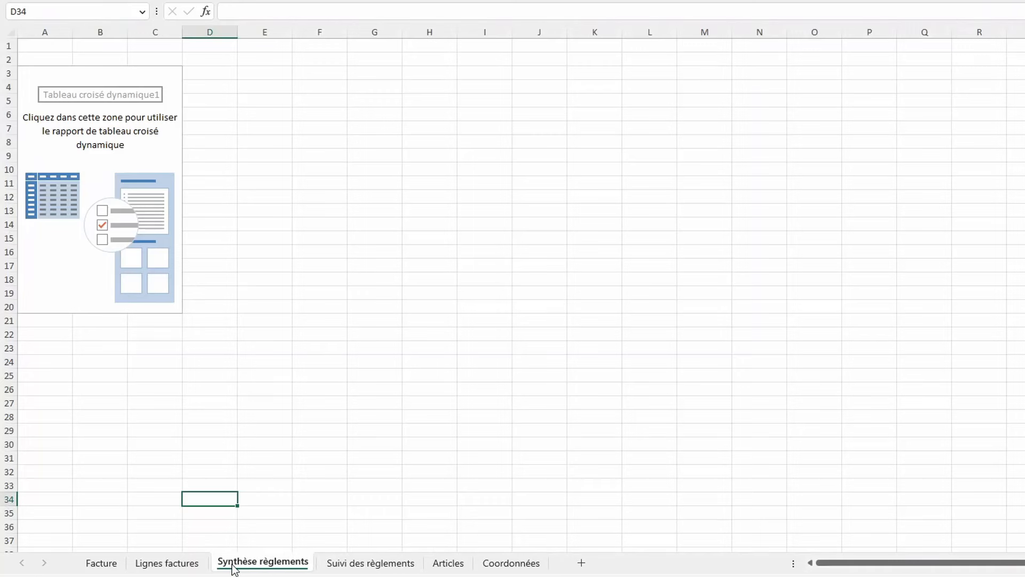
Step: Turn off automatic column width adjustment on update for the pivot table and enable its classic layout
right_click(123, 176)
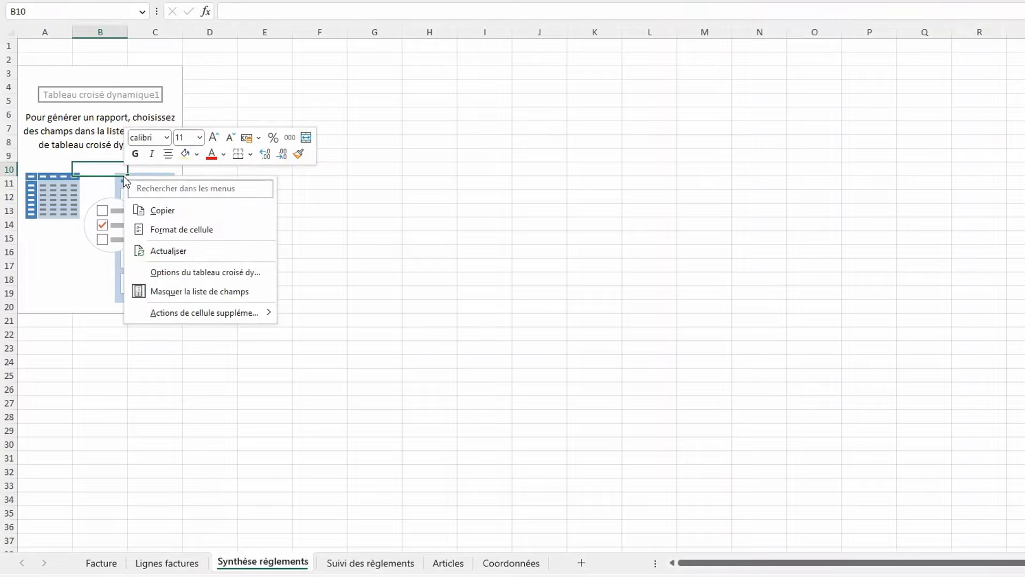
click(183, 272)
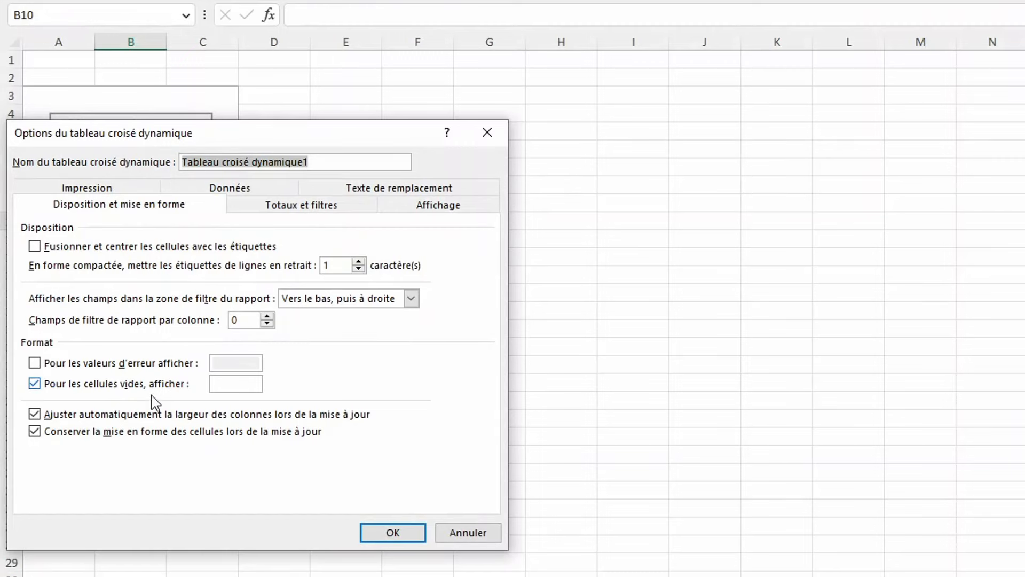
click(144, 419)
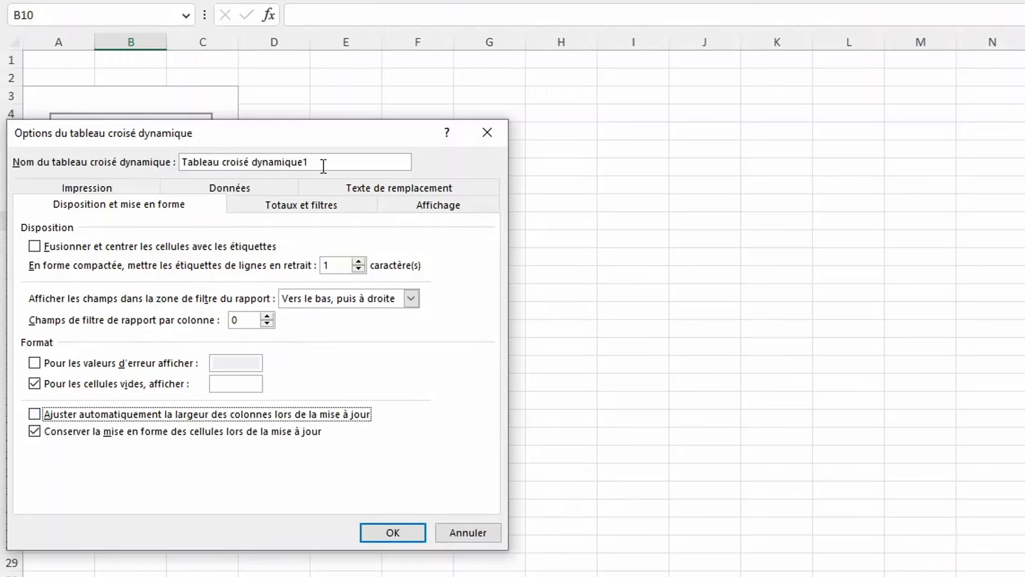
click(408, 203)
click(35, 338)
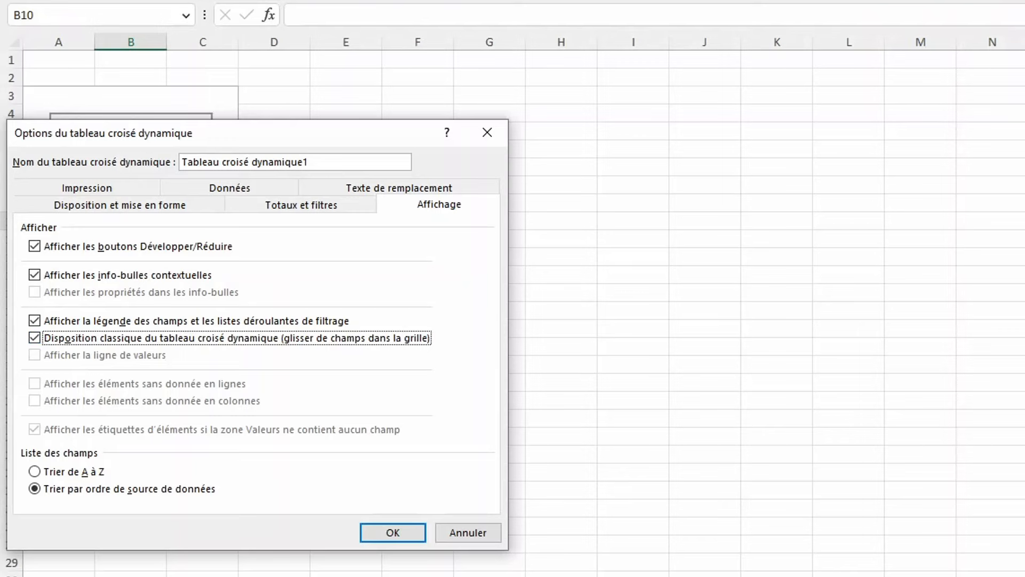
click(398, 534)
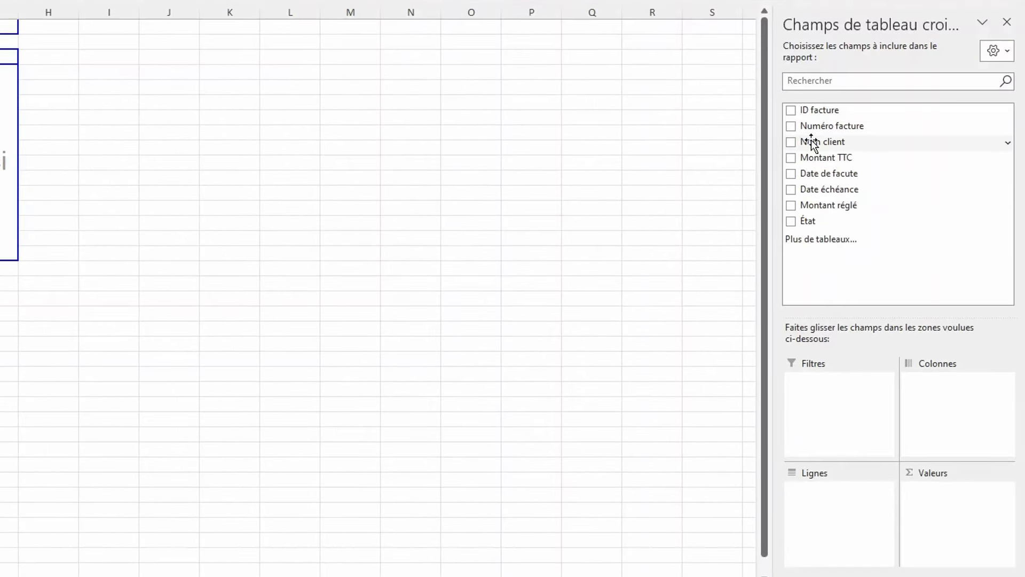
Step: Add Nom client, Numéro facture and Date de facute as pivot table rows, with Montant TTC and Montant réglé as values
drag(812, 140, 826, 488)
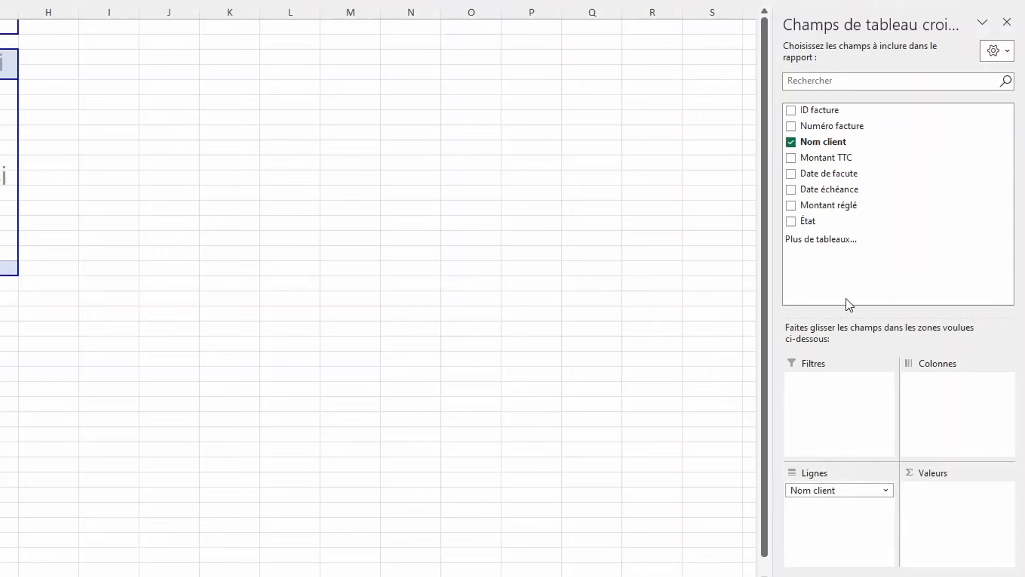
drag(816, 128, 804, 499)
drag(828, 174, 808, 530)
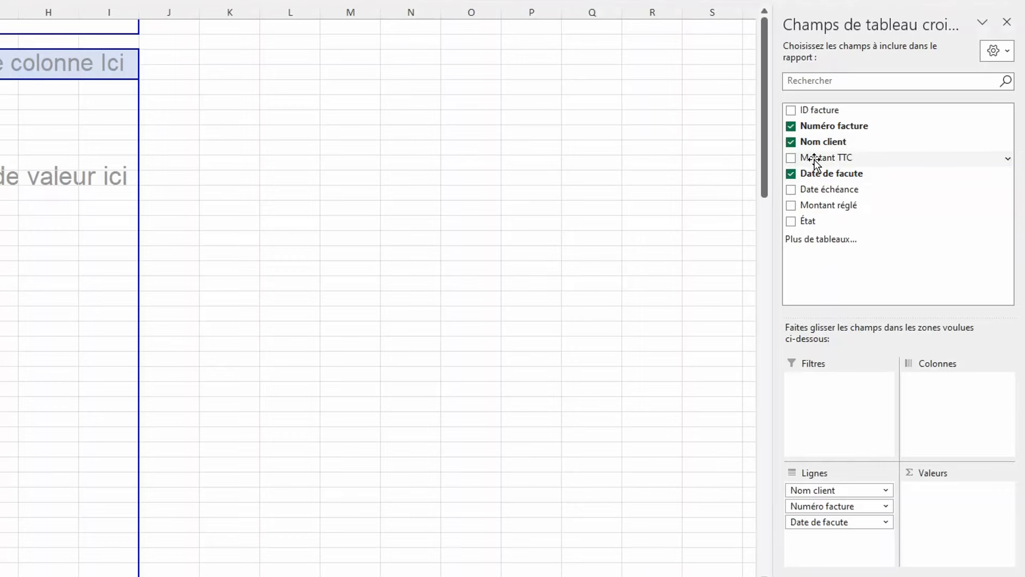
drag(814, 160, 935, 506)
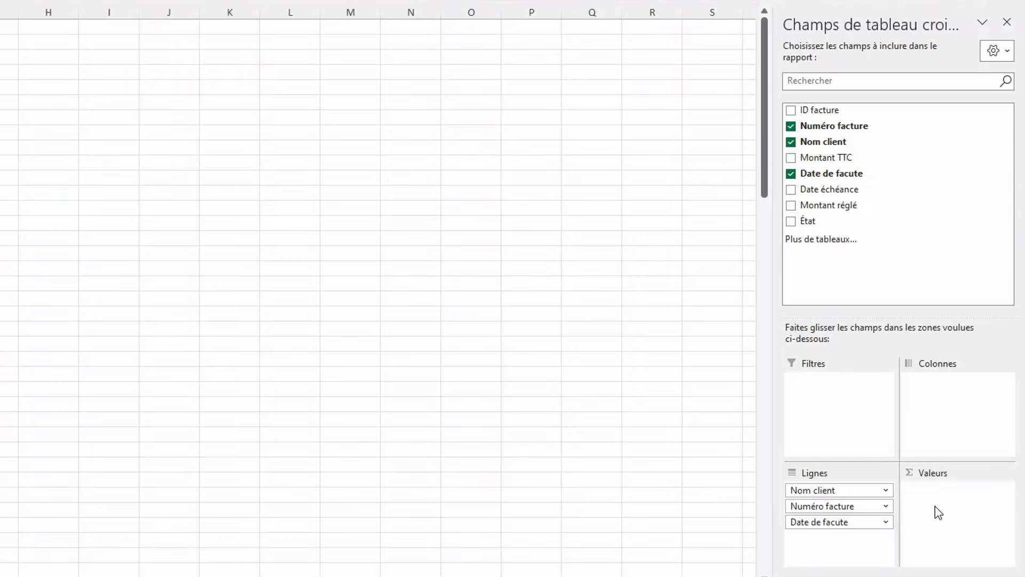
drag(837, 207, 938, 510)
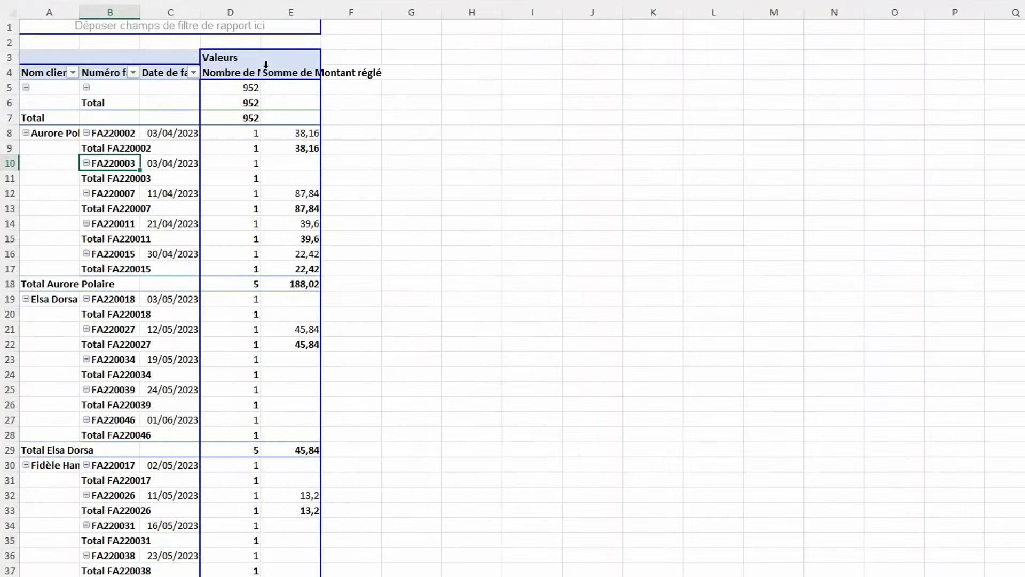
Step: Summarize the pivot table's Montant TTC value field by Somme
double_click(223, 77)
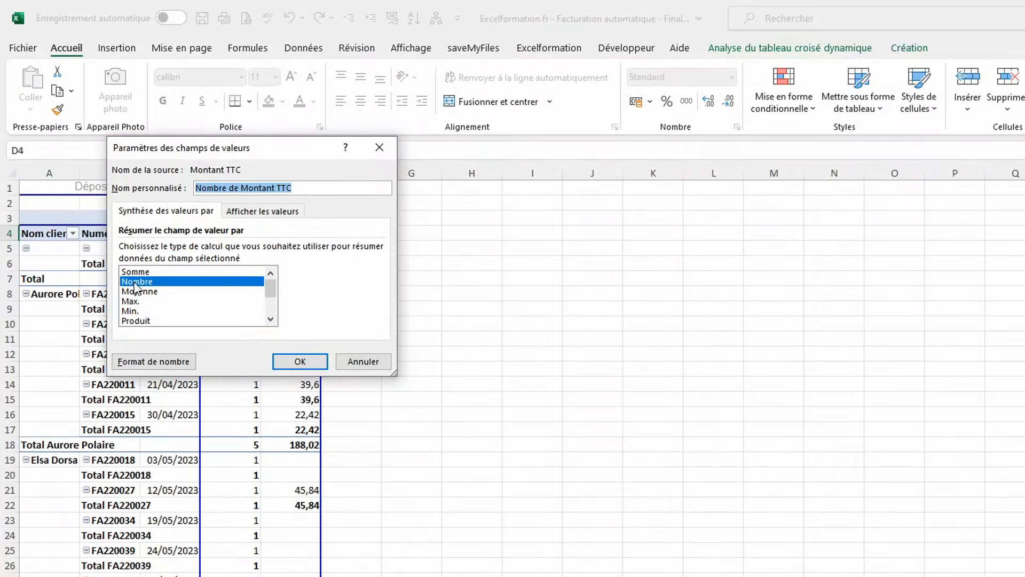
click(137, 272)
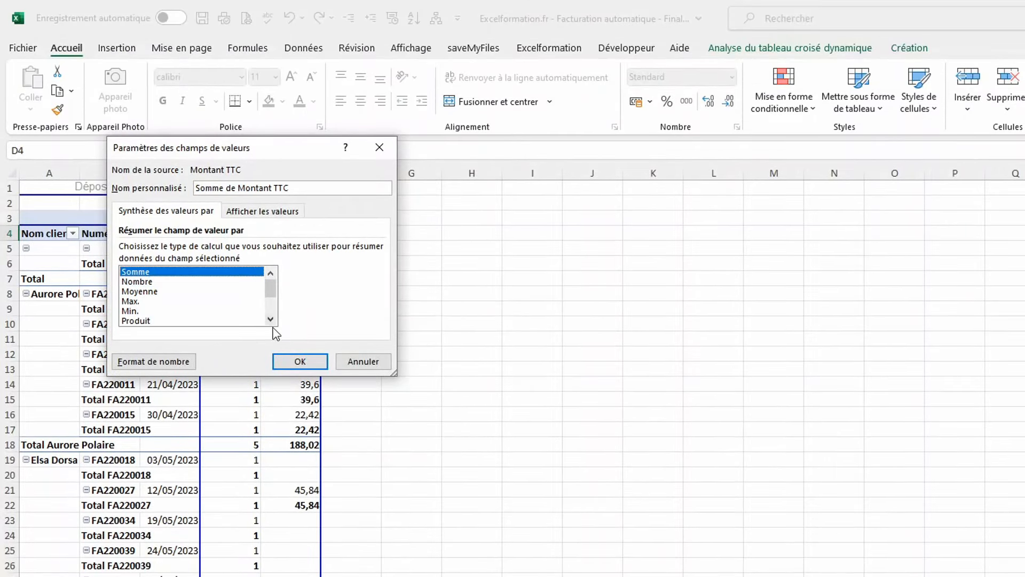
click(295, 364)
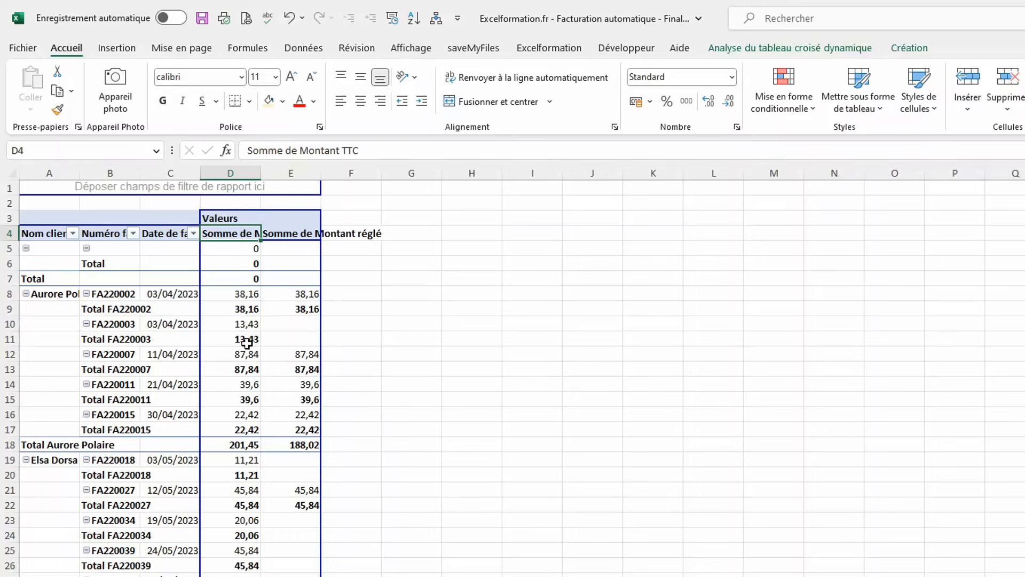
Step: Apply the custom number format # #00,00;; to the pivot table's Somme de Montant TTC values
right_click(241, 354)
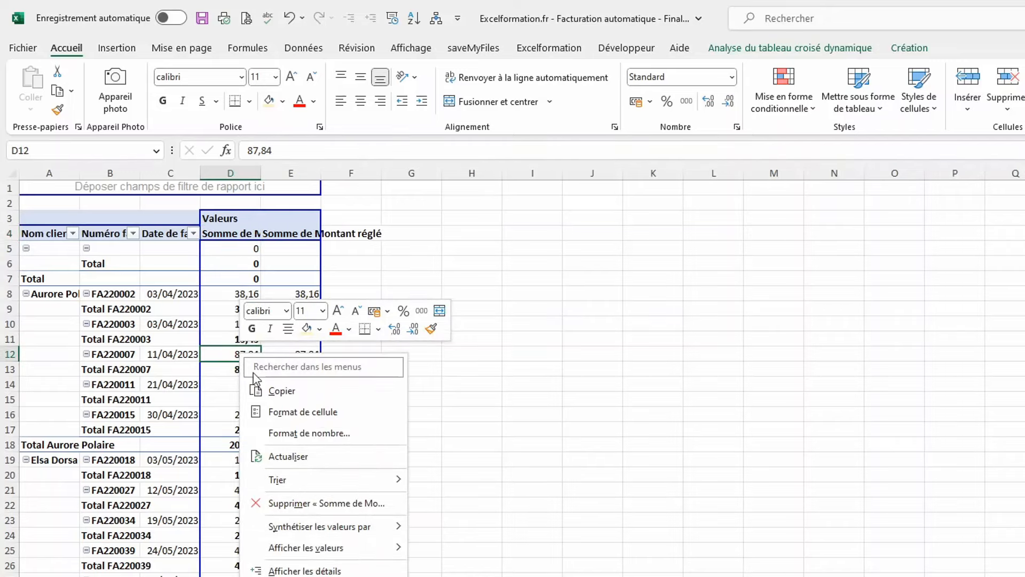
click(296, 433)
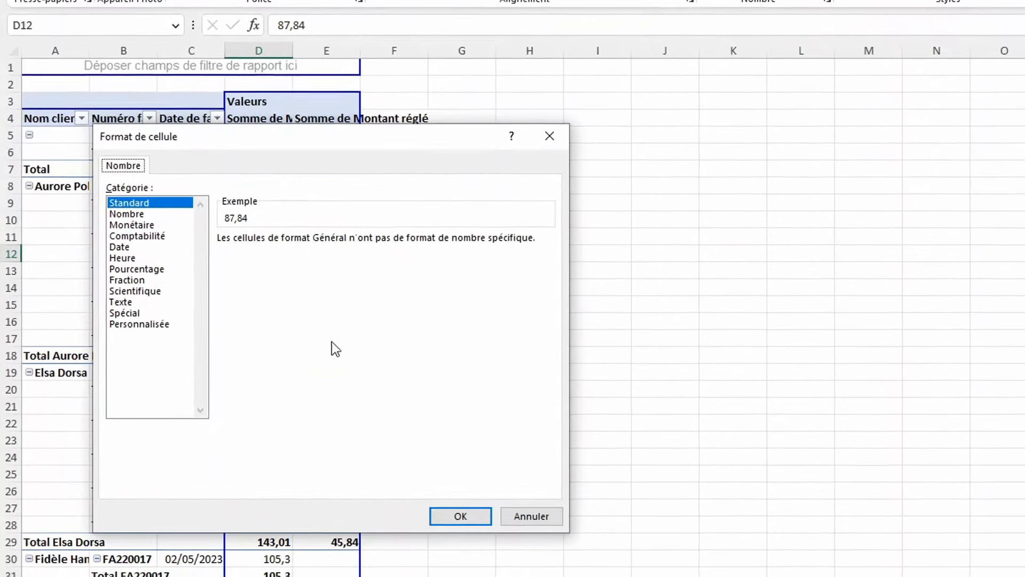
click(160, 316)
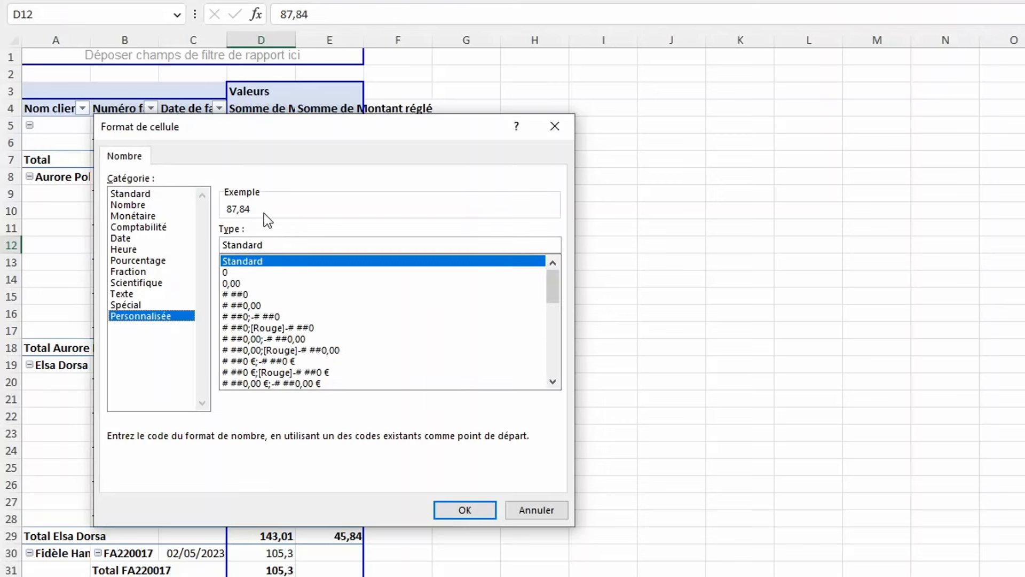
double_click(280, 245)
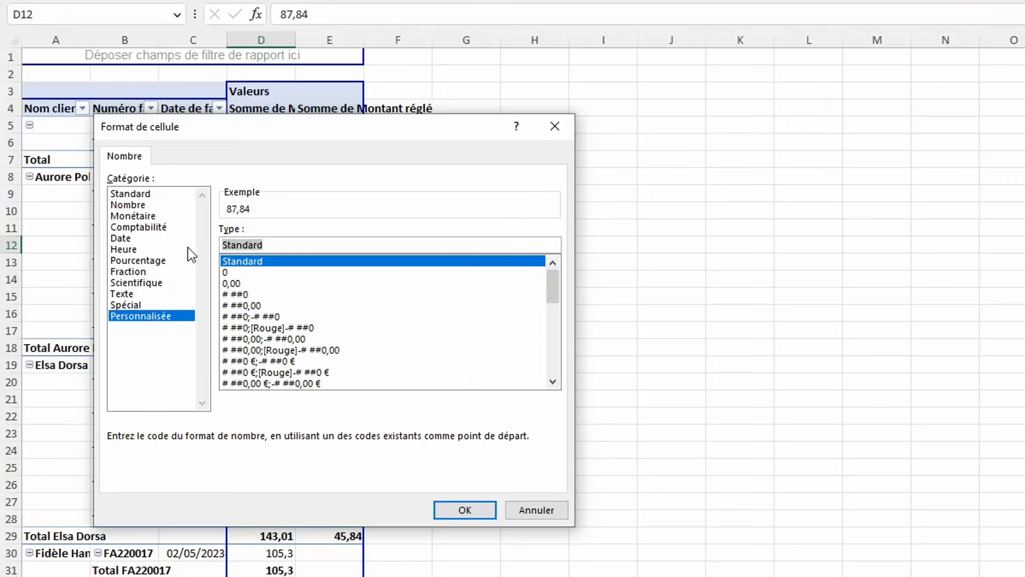
text(#)
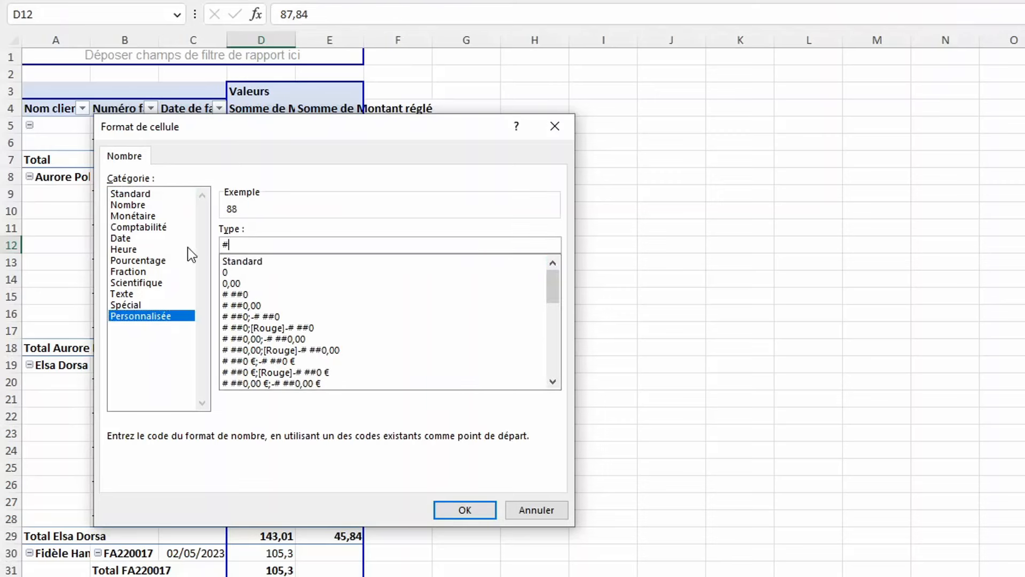
text( #00;)
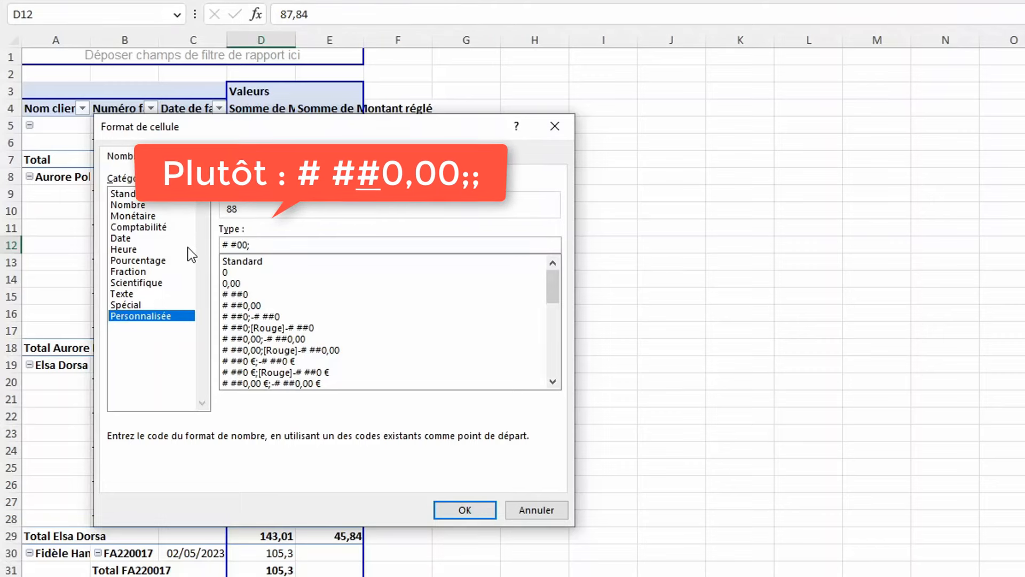
key(BackSpace)
text(,00;;)
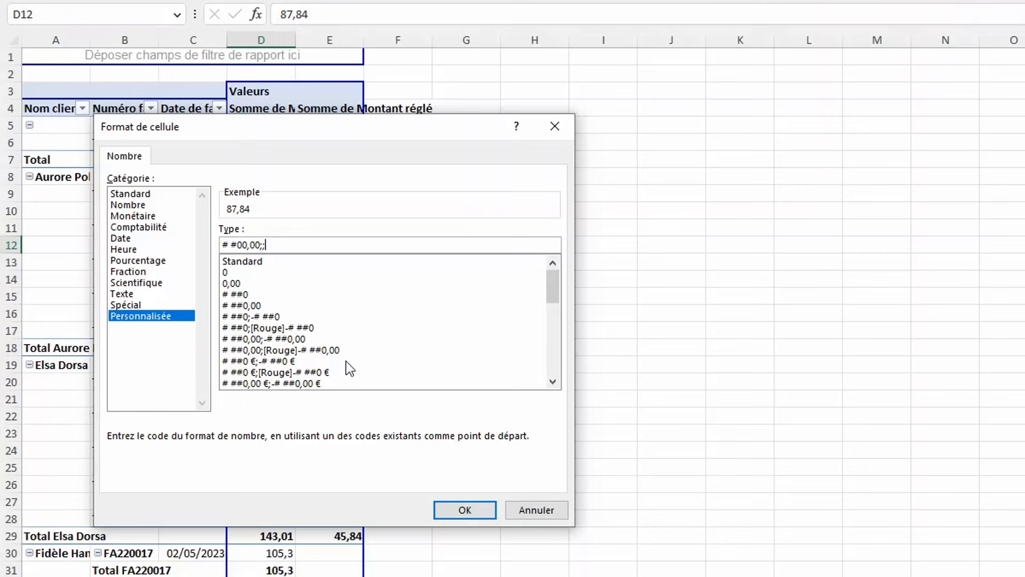
click(464, 510)
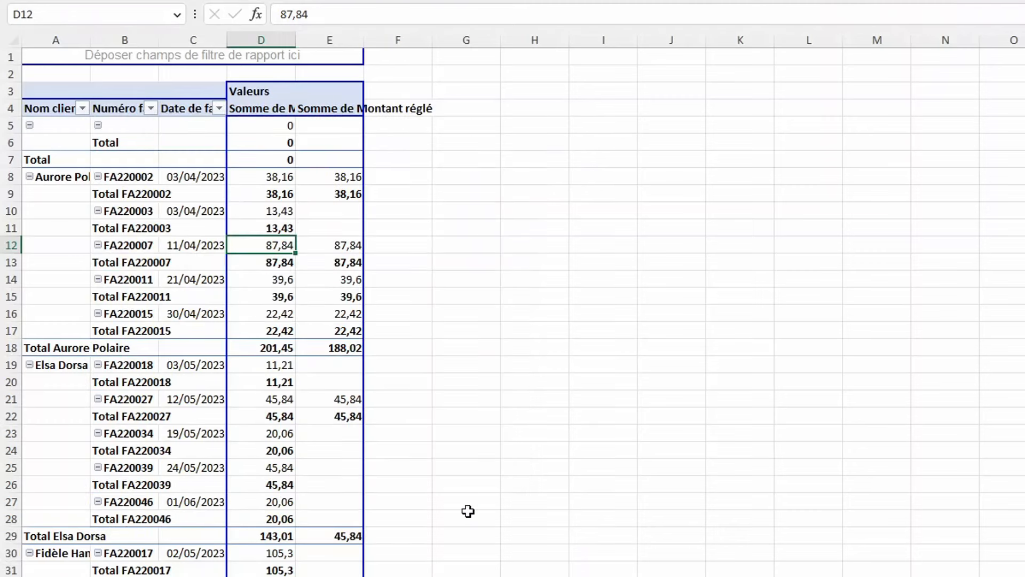
Step: Apply the existing custom number format # #00,00;; to the pivot table's Somme de Montant réglé values
click(325, 226)
right_click(325, 225)
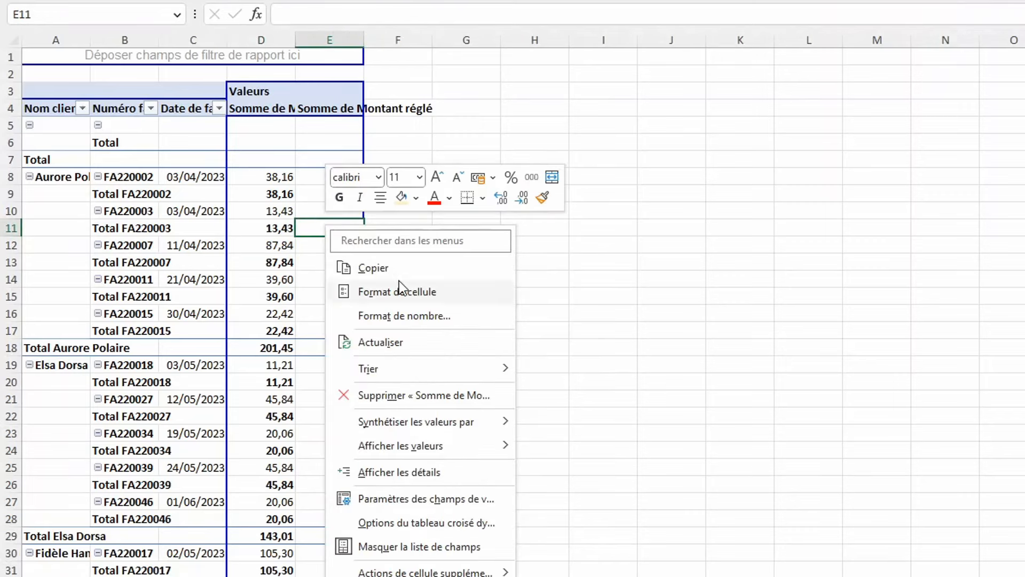
click(404, 316)
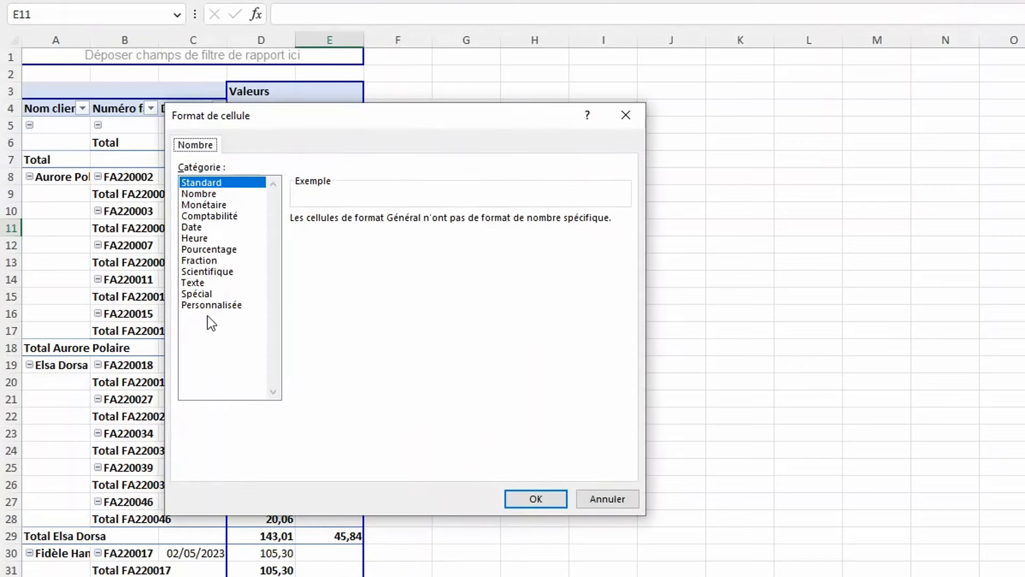
click(209, 305)
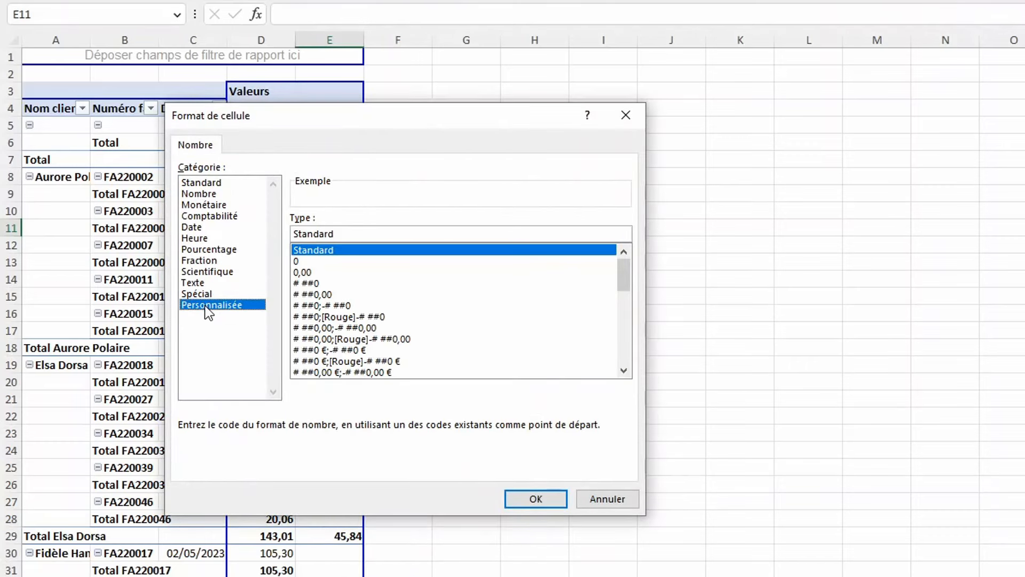
drag(624, 288, 629, 382)
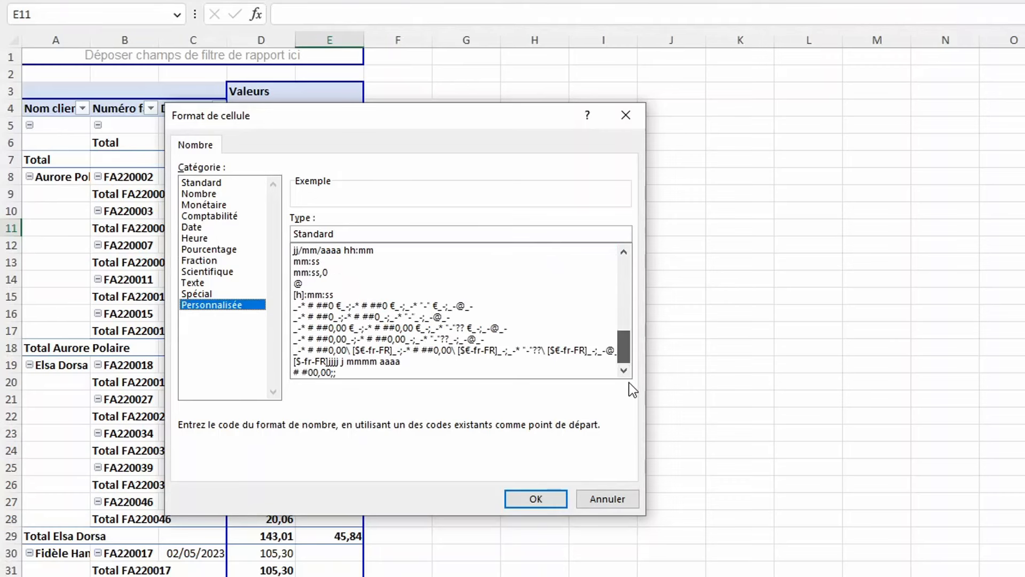
click(319, 372)
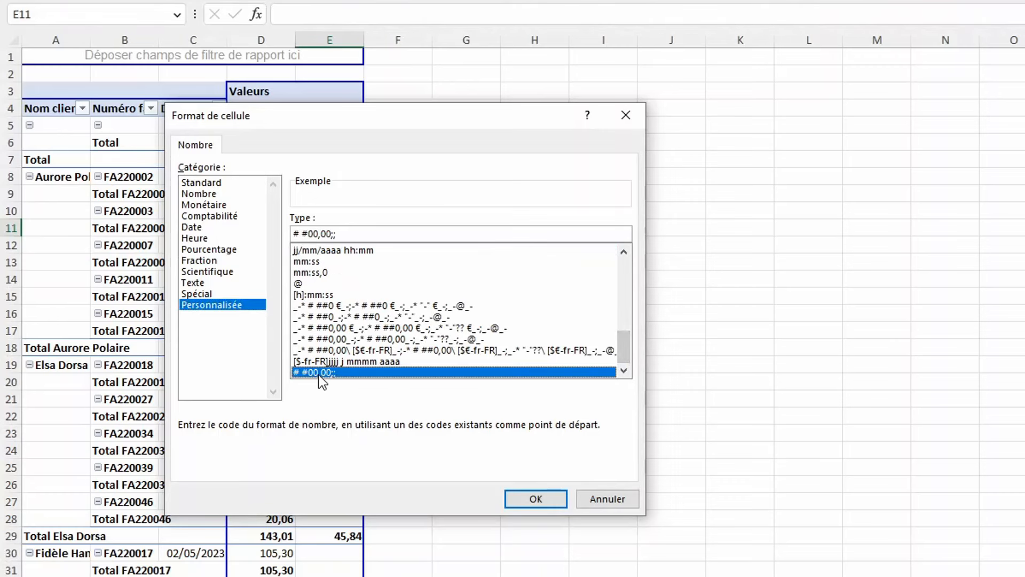
click(529, 496)
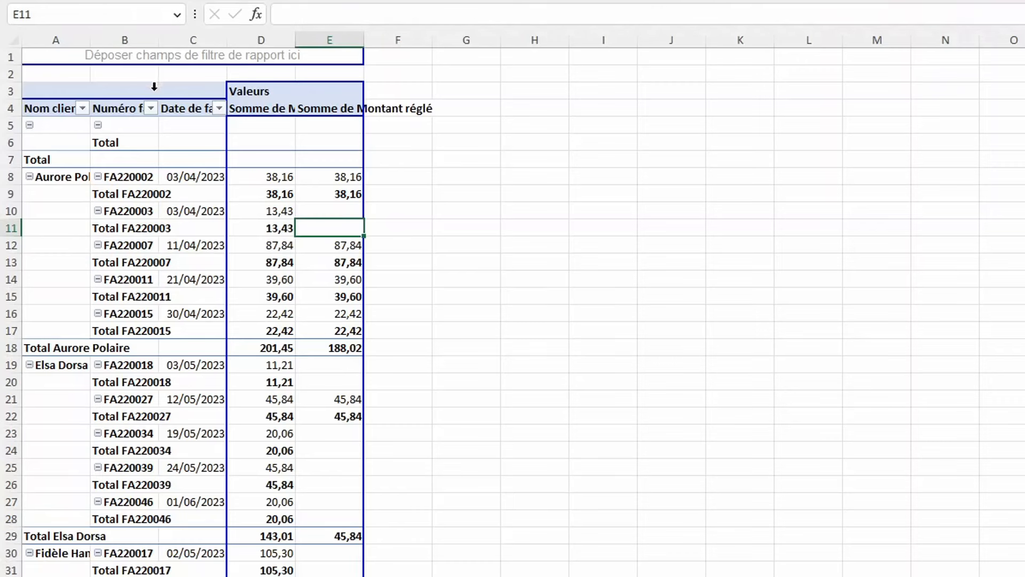
Step: Set the subtotals of the pivot table's Numéro facture field to Aucun
double_click(115, 109)
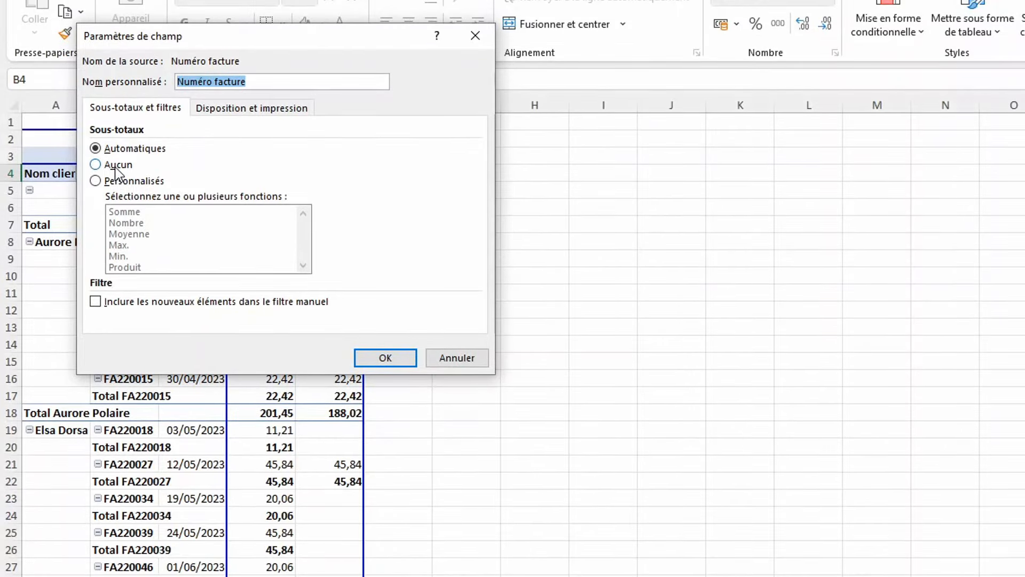
click(115, 165)
click(372, 358)
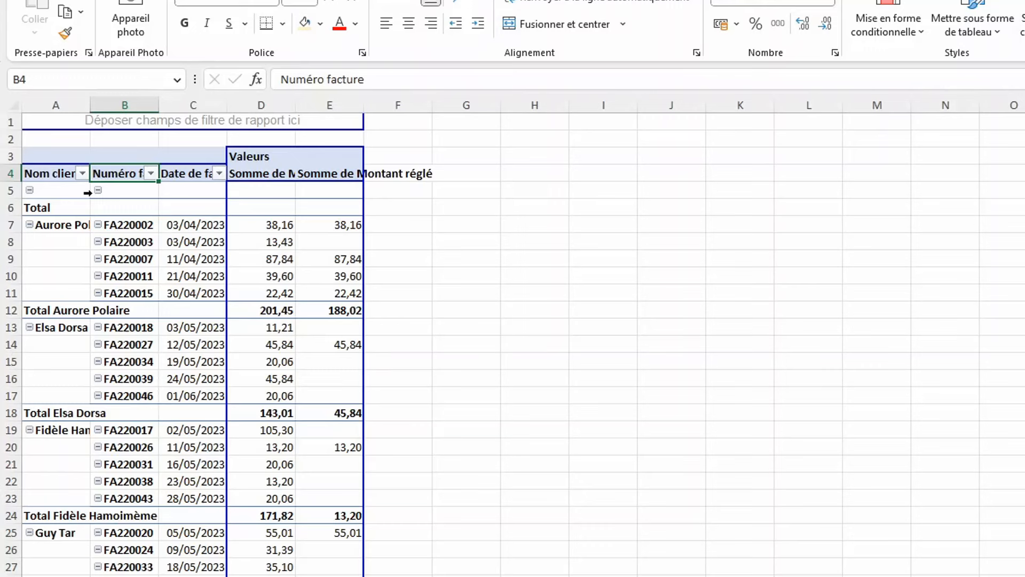
Step: Filter the blank entry out of the pivot table's Date de facute field
click(218, 174)
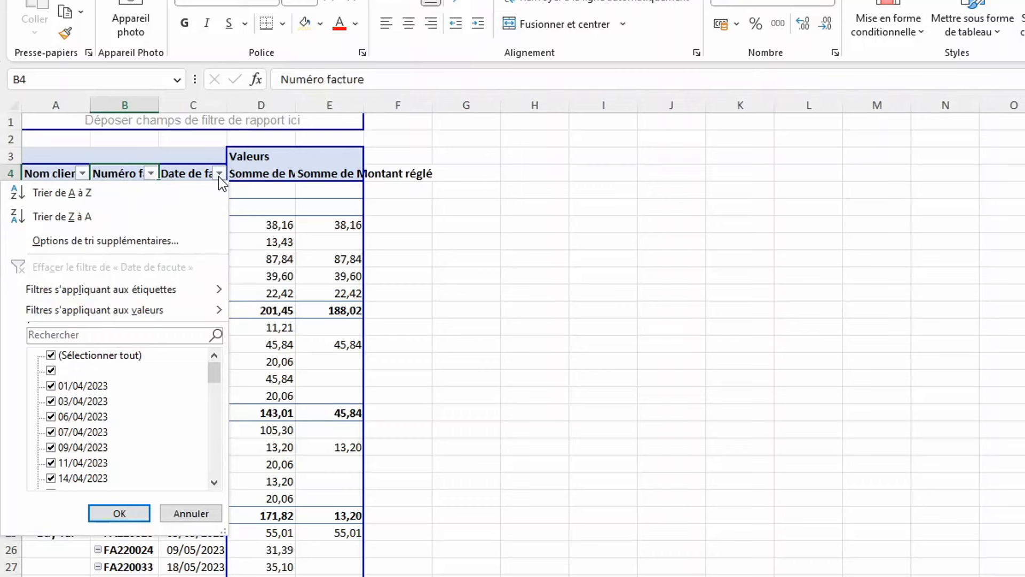
click(54, 373)
click(121, 515)
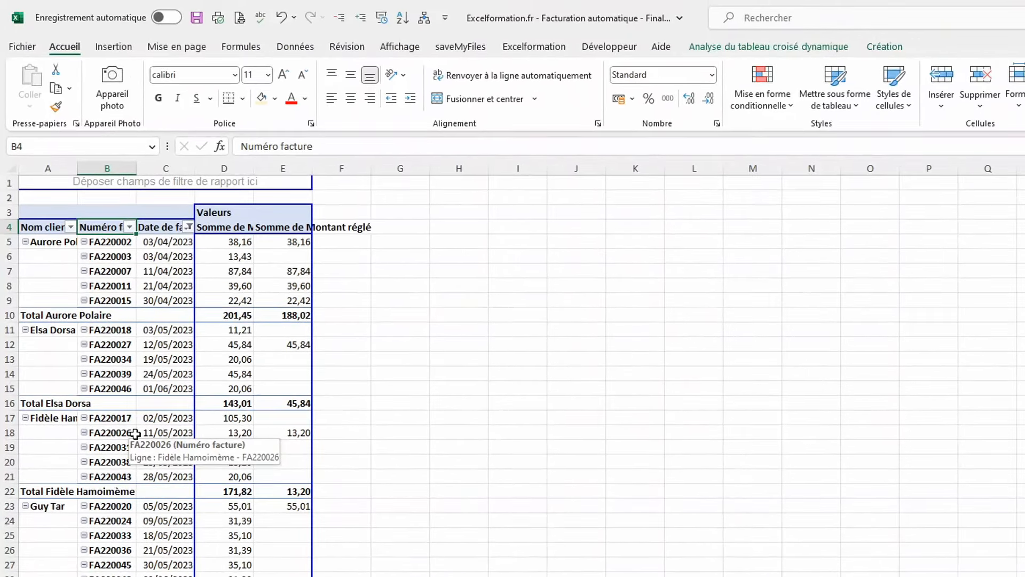
Step: Apply a light blue style from the Moyen category to the pivot table
click(158, 413)
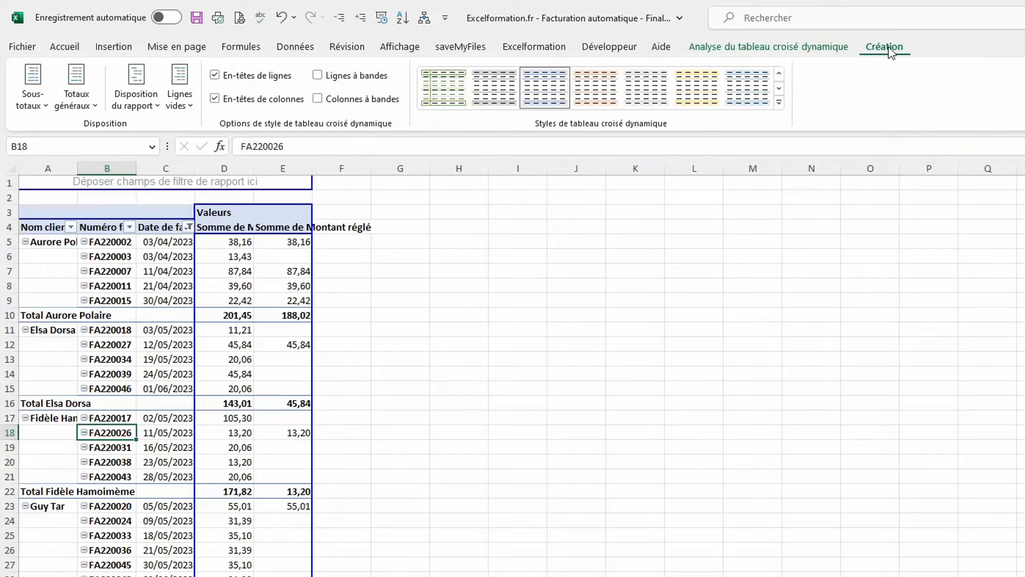
click(779, 102)
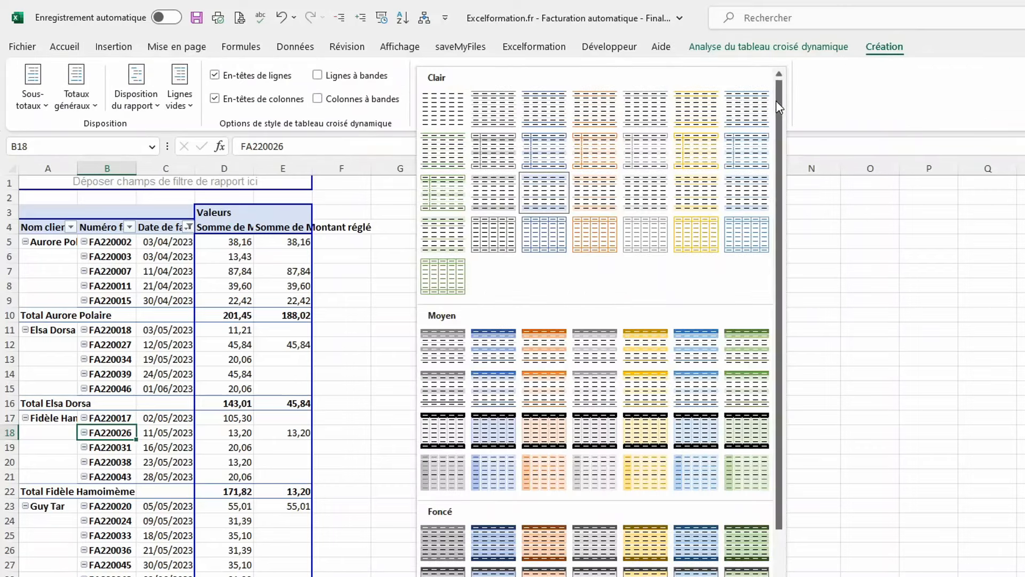
click(701, 389)
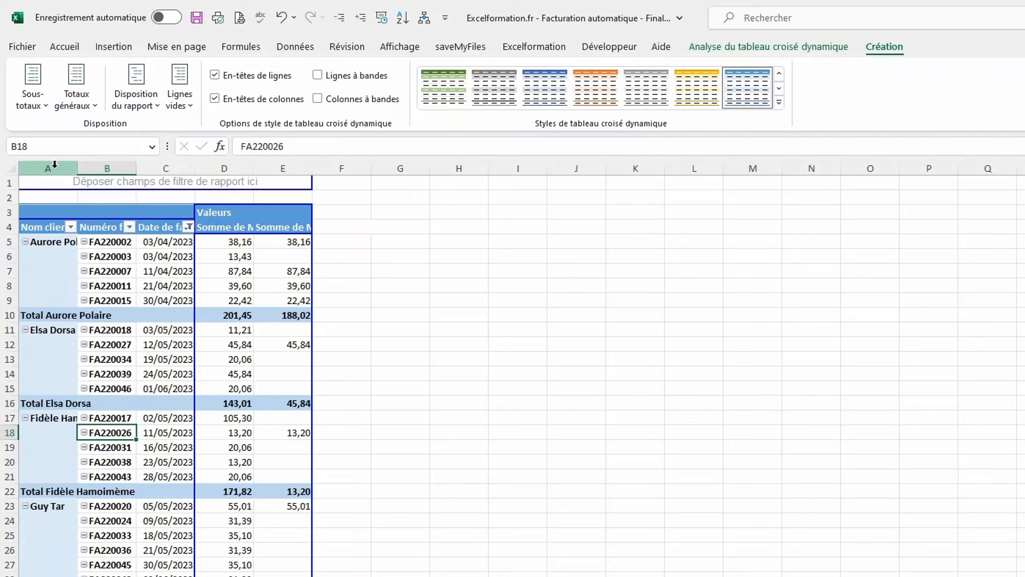
Step: Autofit the widths of columns A to E to their contents
click(74, 170)
drag(74, 170, 280, 178)
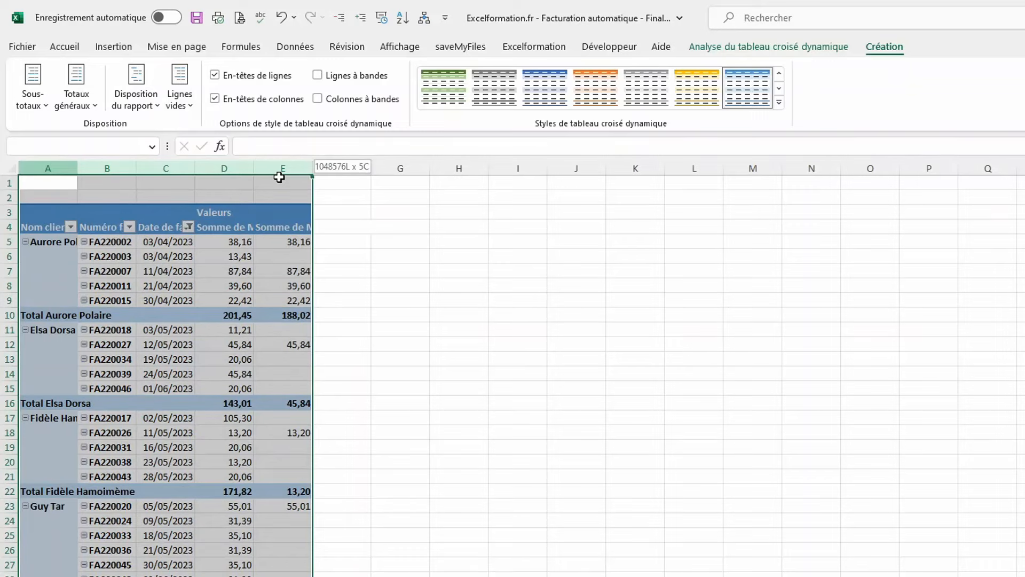
drag(279, 178, 277, 174)
double_click(254, 166)
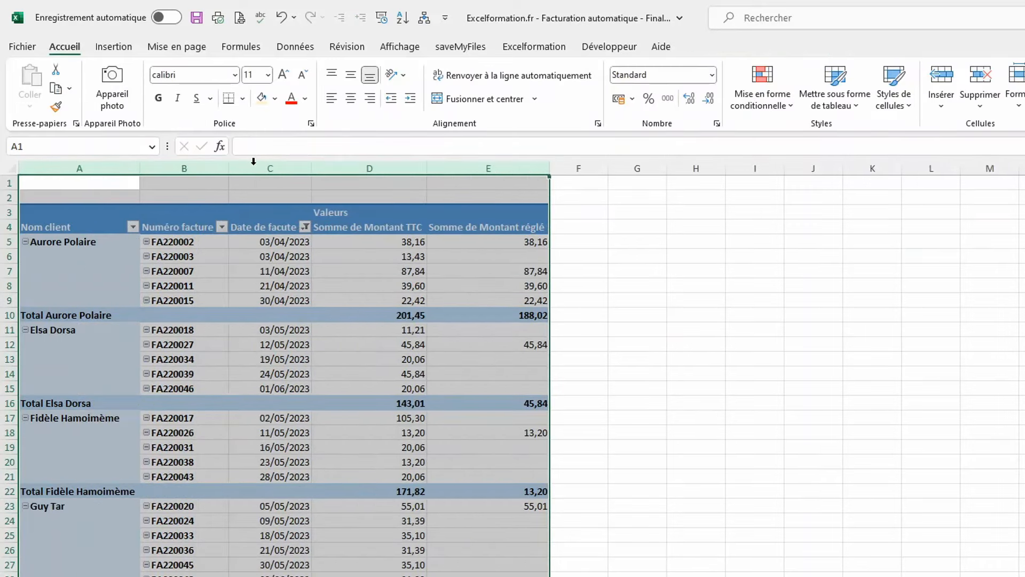
Step: Rename the Somme de Montant TTC header in D4 as Montant TTC with a trailing space to avoid the duplicate field name
click(386, 228)
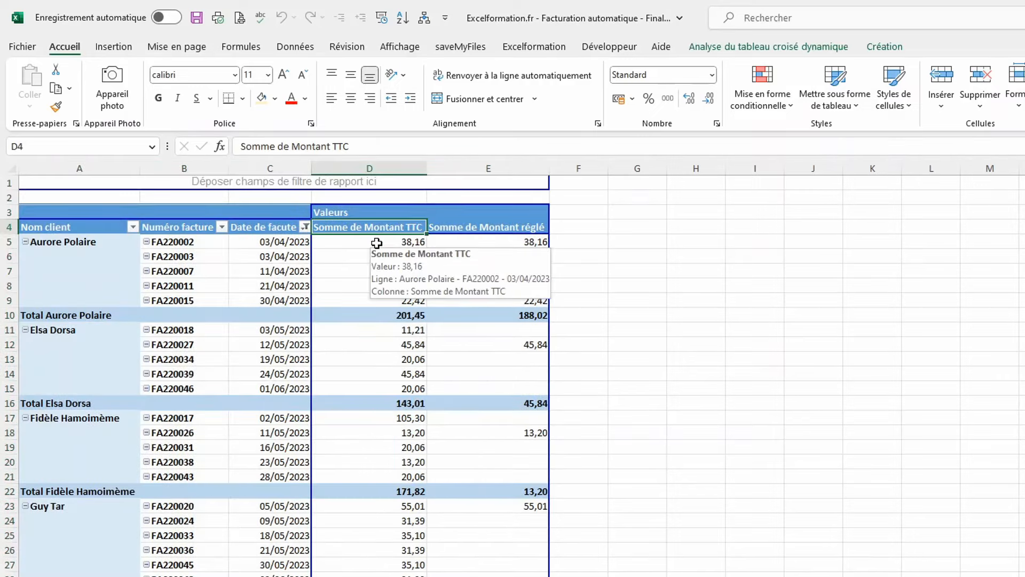
click(288, 147)
drag(289, 147, 193, 143)
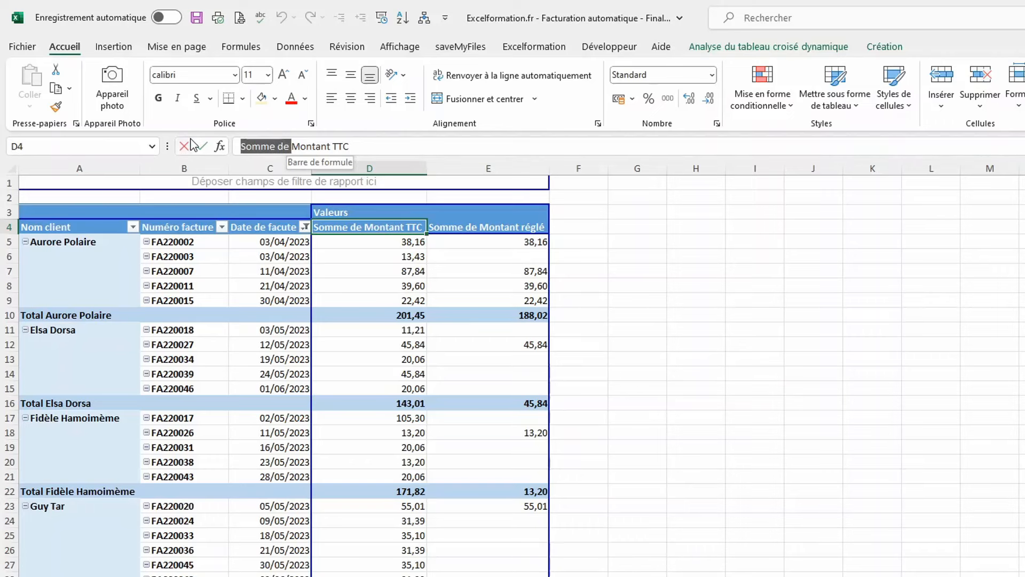
key(BackSpace)
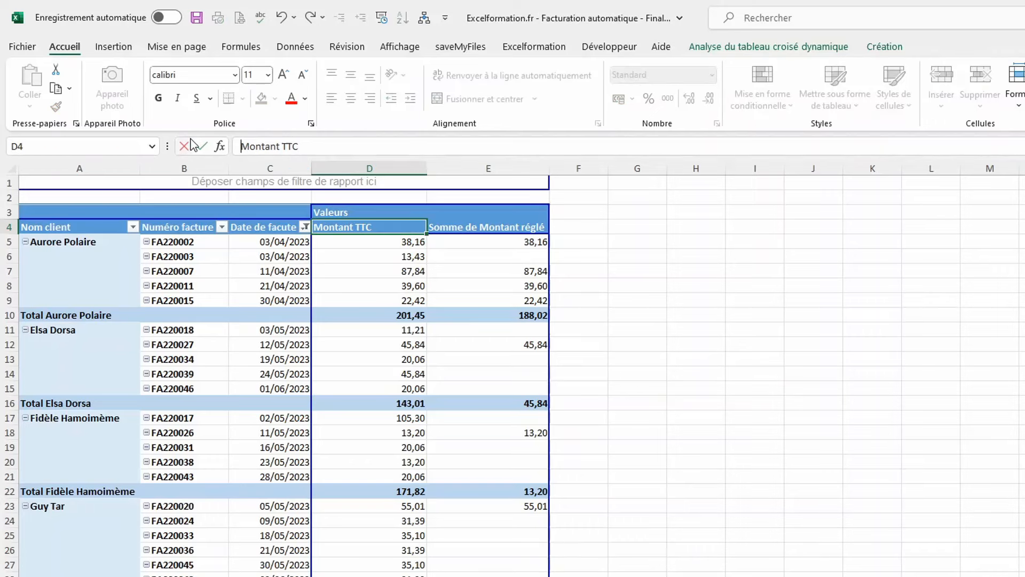
key(Return)
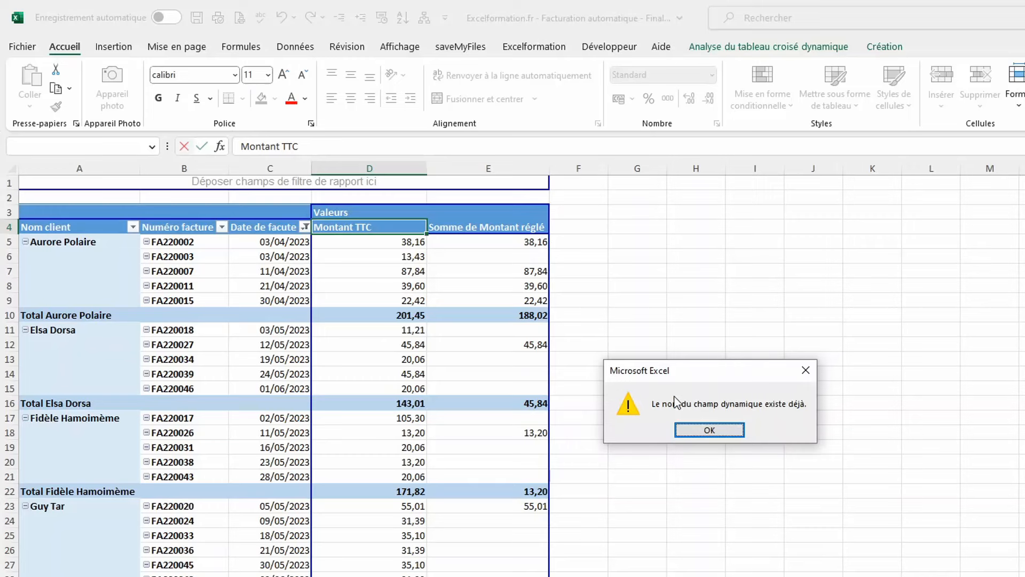
click(727, 434)
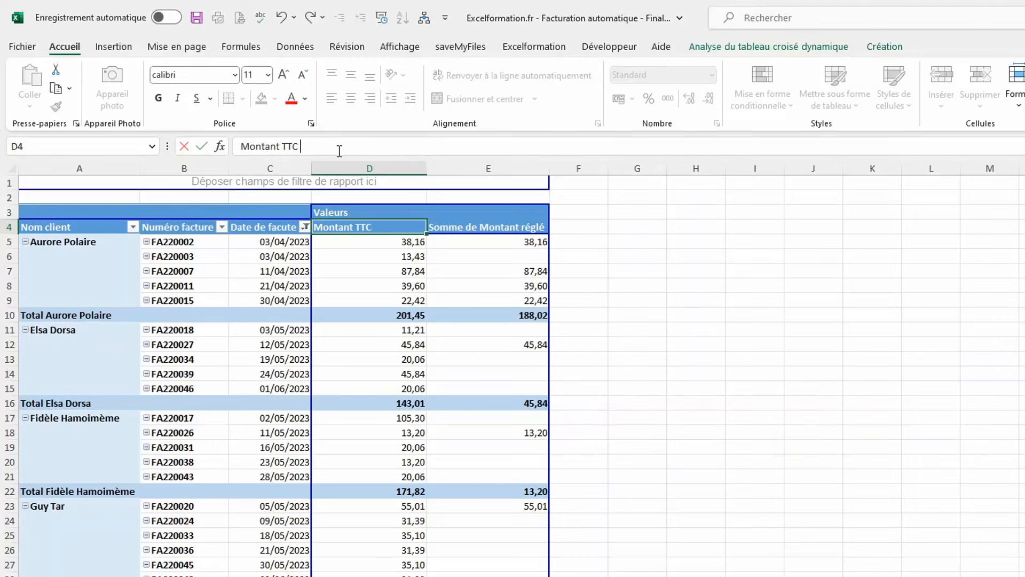
key(Return)
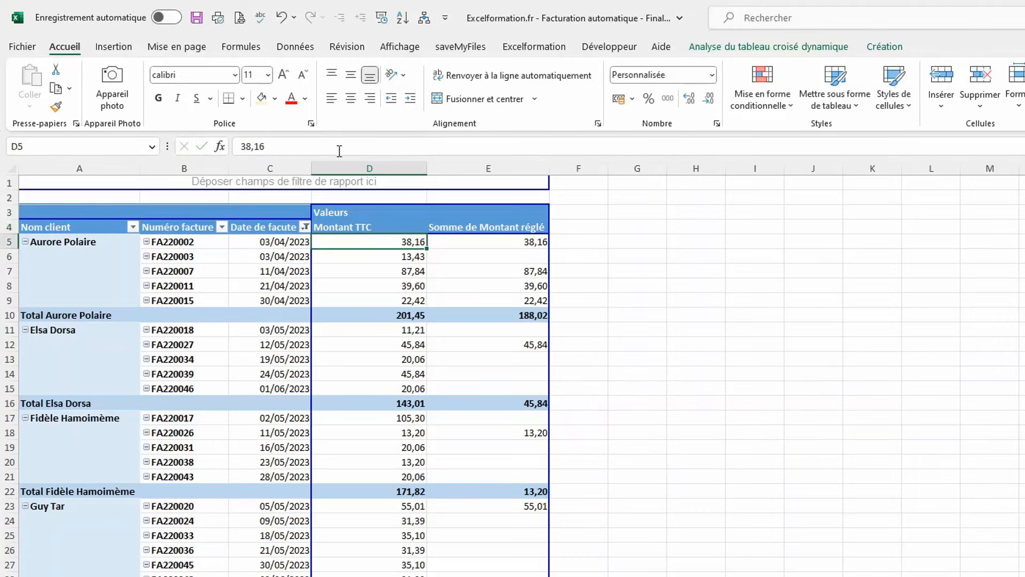
Step: Rename the Somme de Montant réglé header in E4 as Montant réglé with a trailing space, and narrow columns D and E equally
click(451, 231)
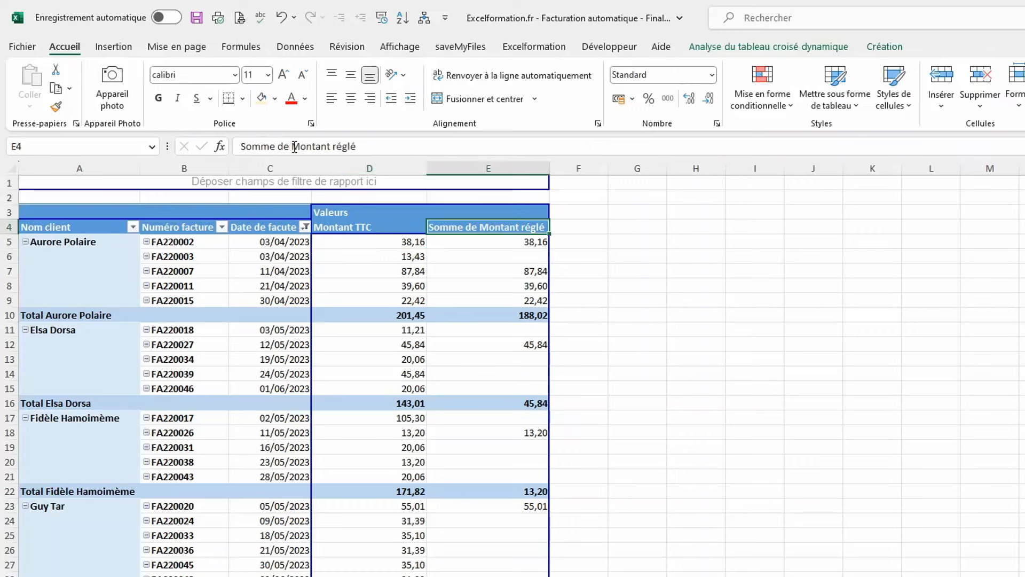
drag(283, 146, 150, 162)
key(Delete)
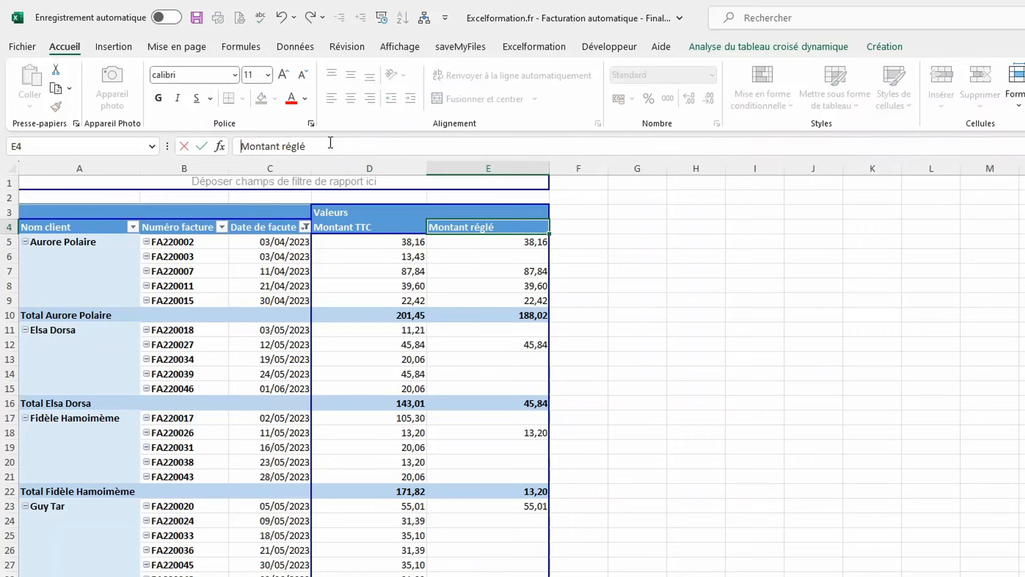
key(Return)
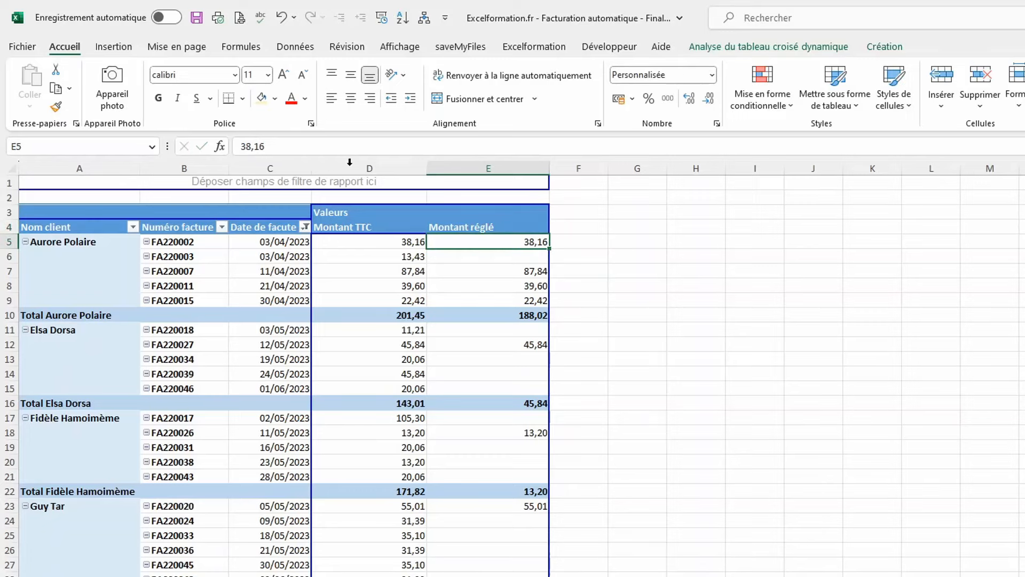
drag(349, 169, 396, 170)
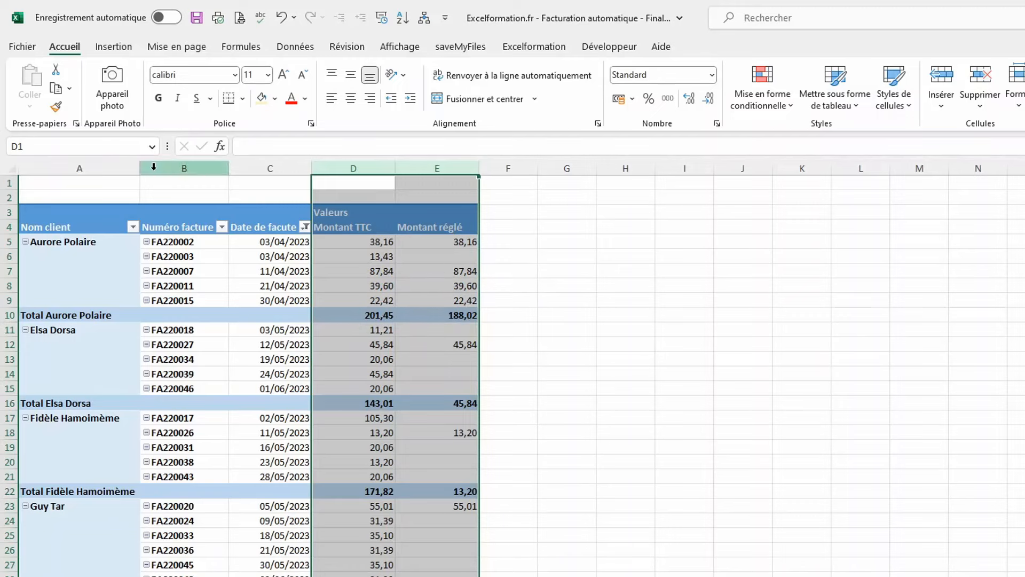
Step: Enter the title Suivi des réglements clients in cell A1
click(71, 181)
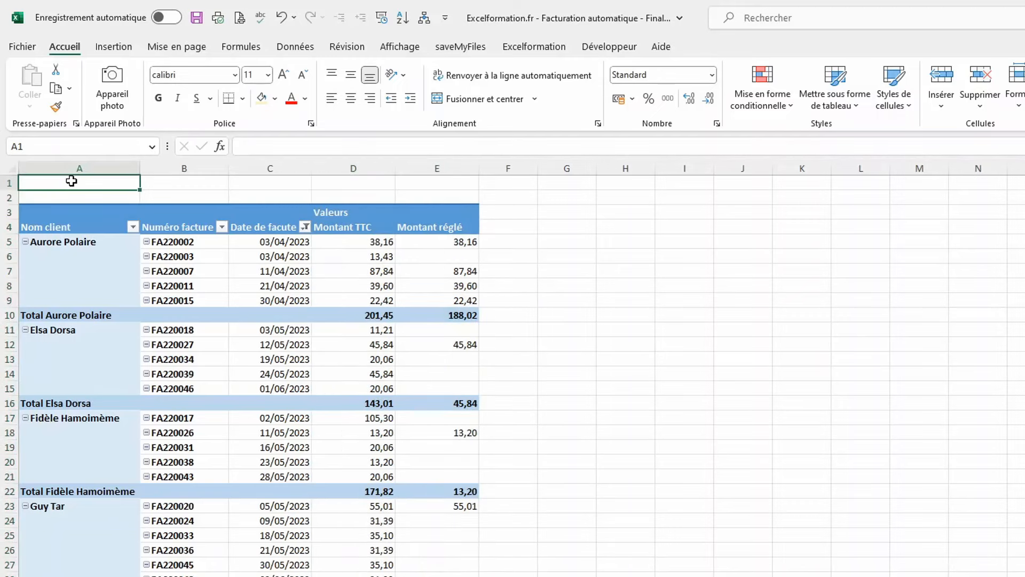
text(Sui)
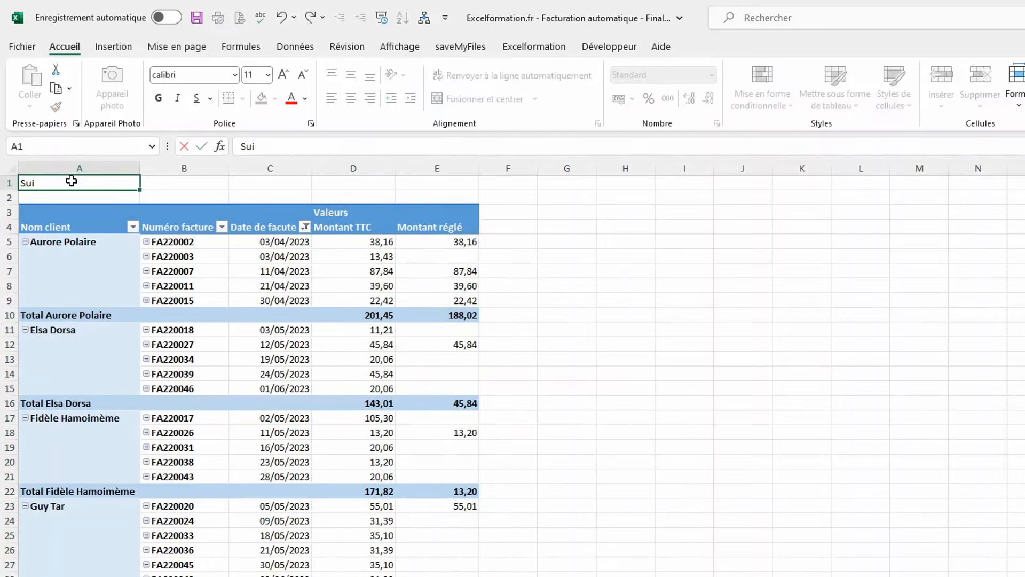
text(vi des réglements clients)
key(ctrl+Return)
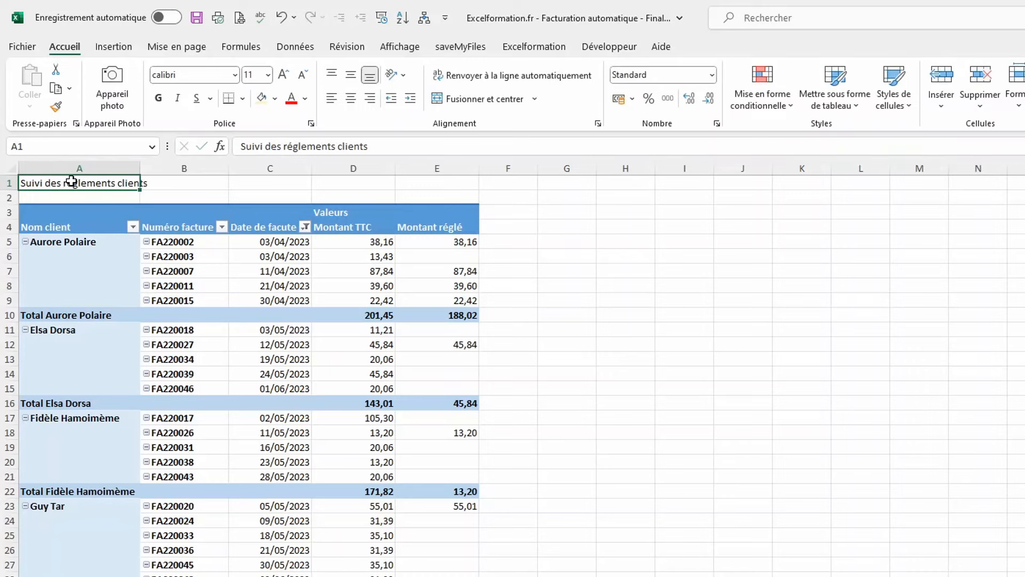
Step: Make the title in A1 bold and underlined, and enlarge its font size to 26
click(159, 98)
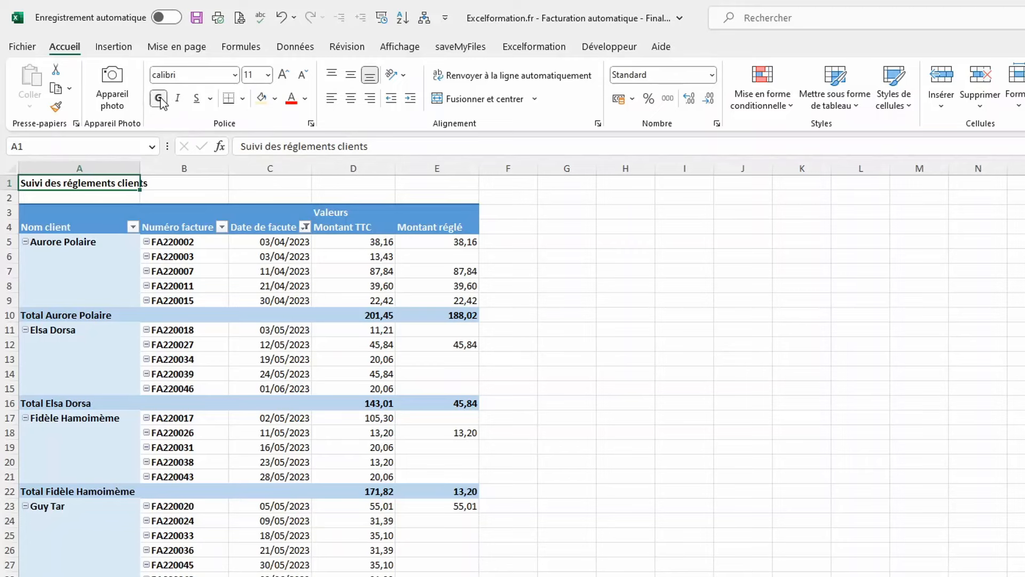
click(196, 99)
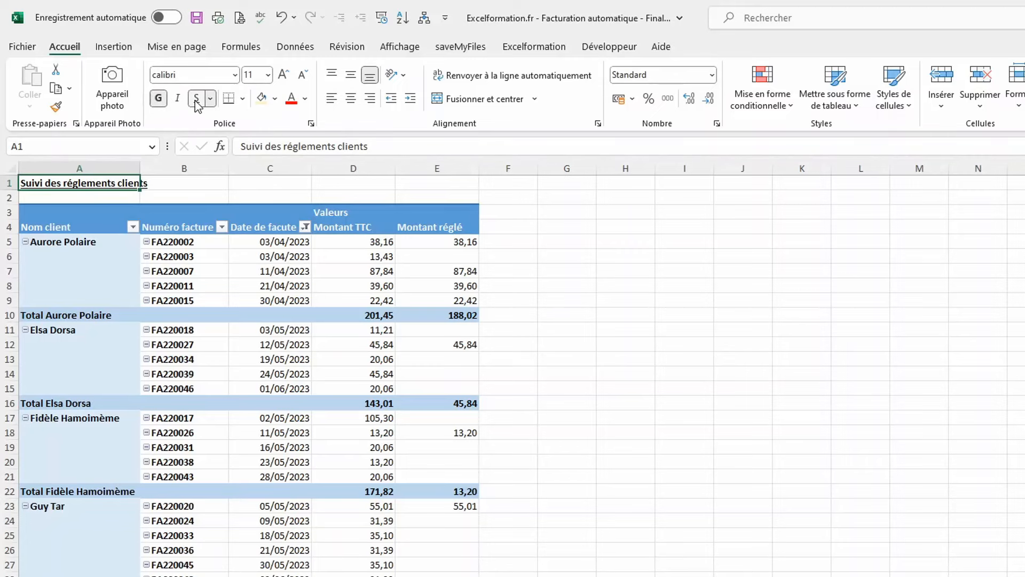
click(284, 75)
click(283, 75)
click(284, 75)
click(284, 75)
click(284, 75)
click(283, 75)
click(283, 76)
click(284, 75)
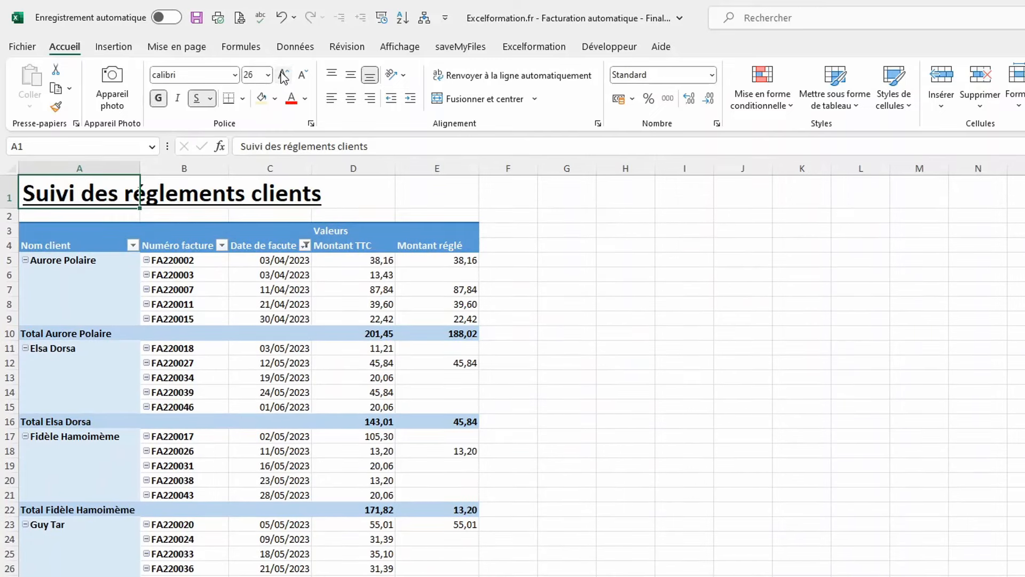
Step: Hide row 3 containing the Valeurs label, and turn off the sheet's gridlines
click(4, 231)
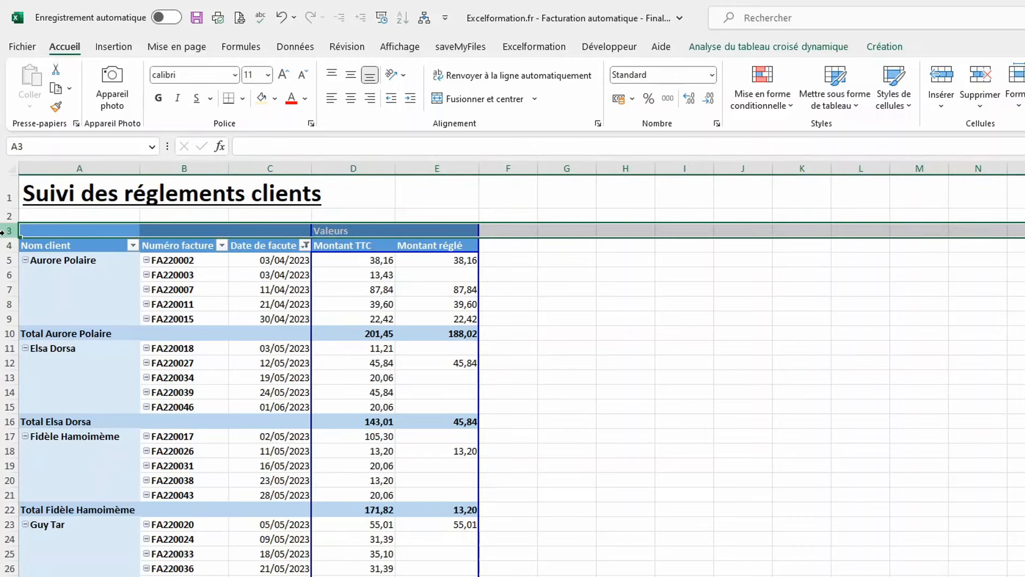
right_click(4, 232)
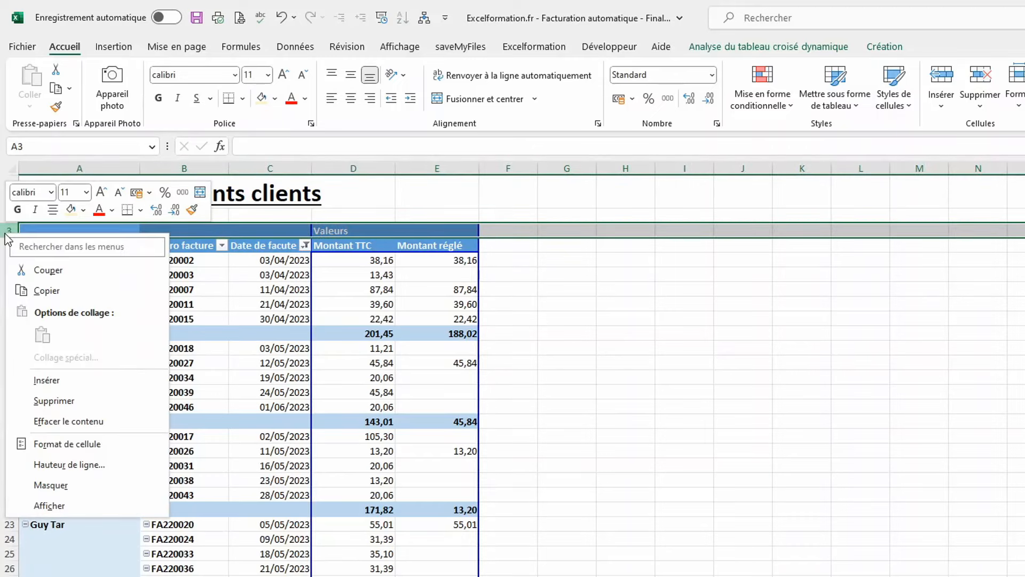
click(43, 485)
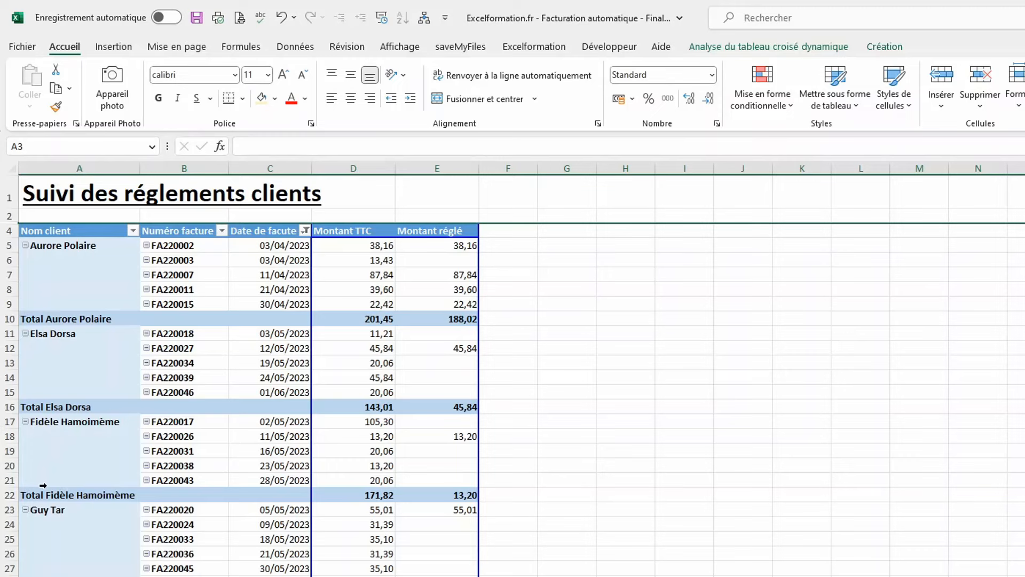
click(402, 48)
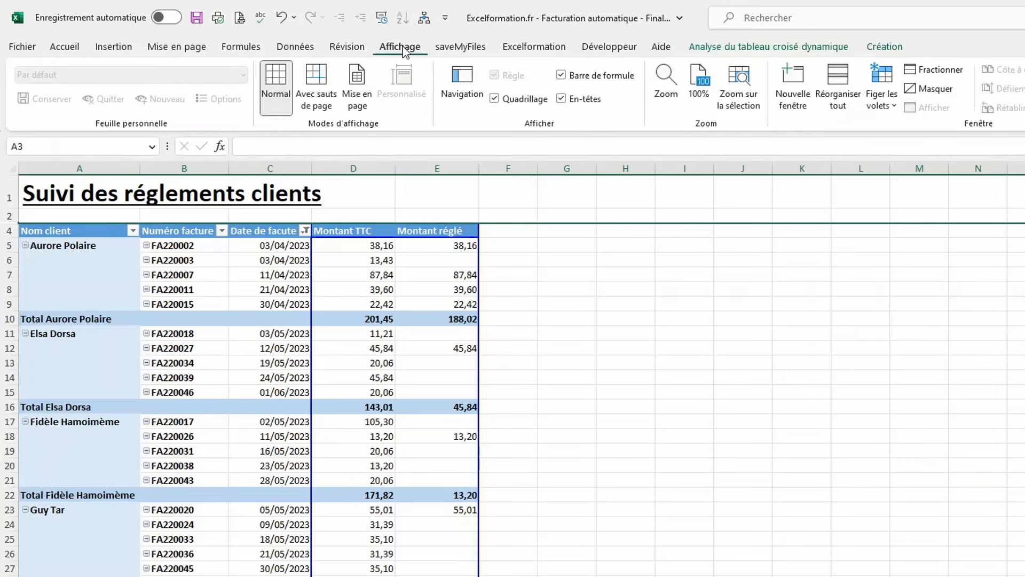
click(505, 102)
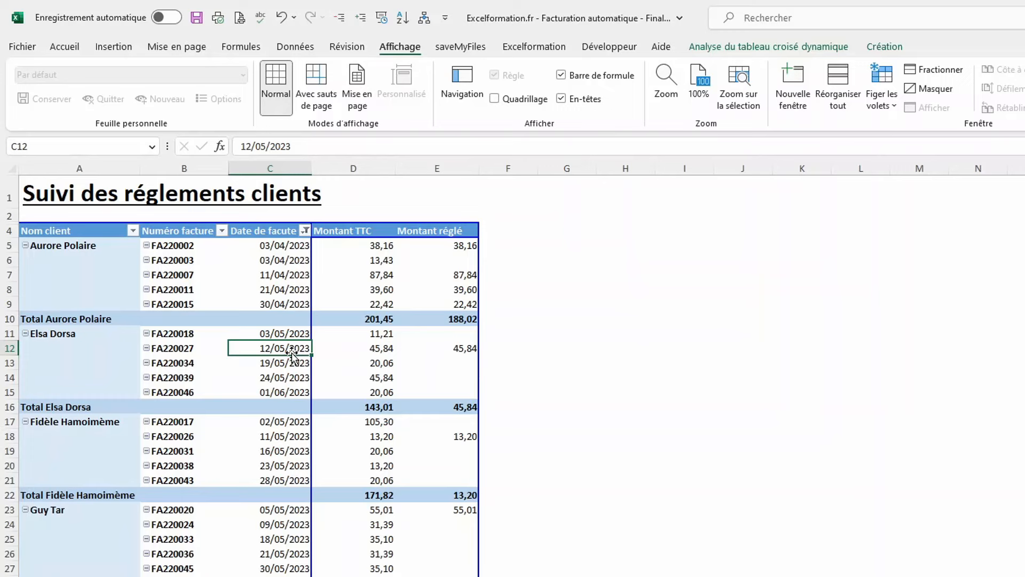
Step: Insert pivot table slicers for the Numéro facture, Nom client, Date de facute and État fields
click(735, 46)
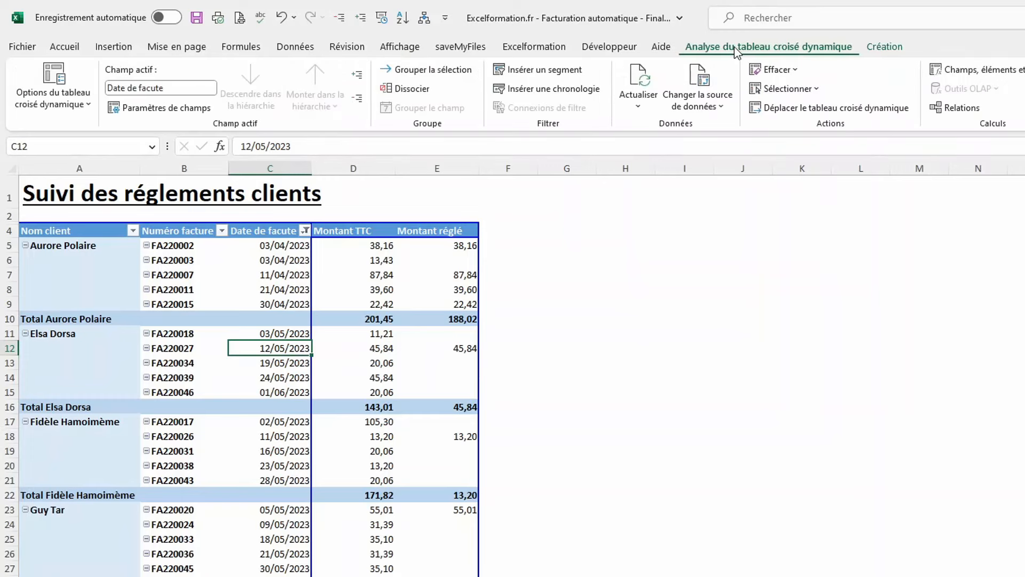
click(582, 77)
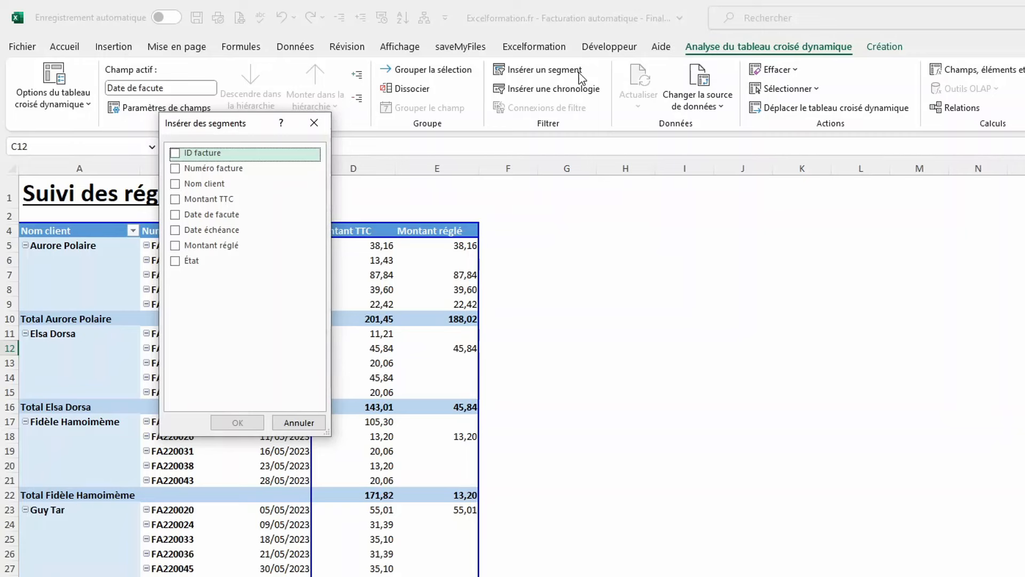
click(178, 170)
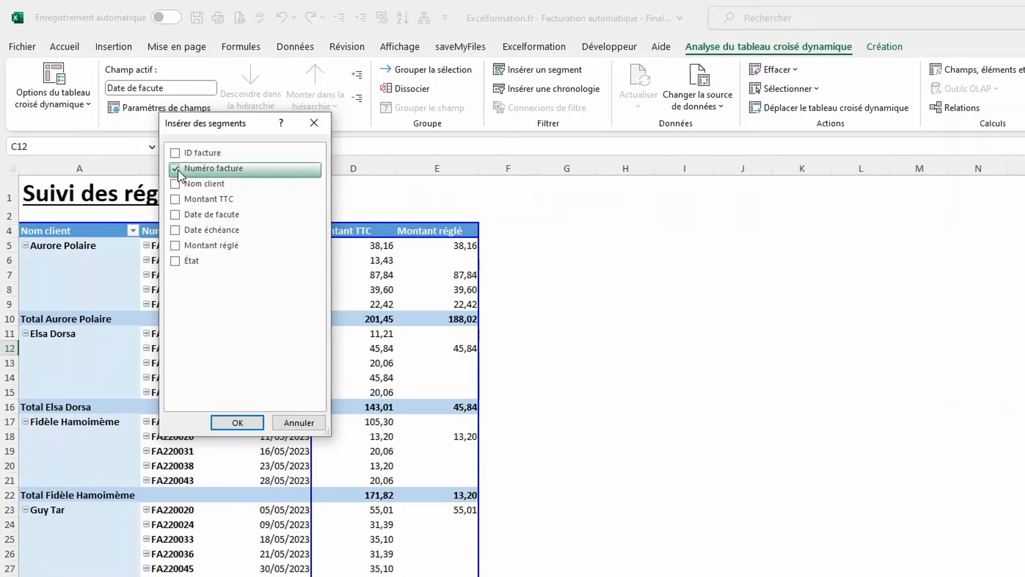
click(175, 184)
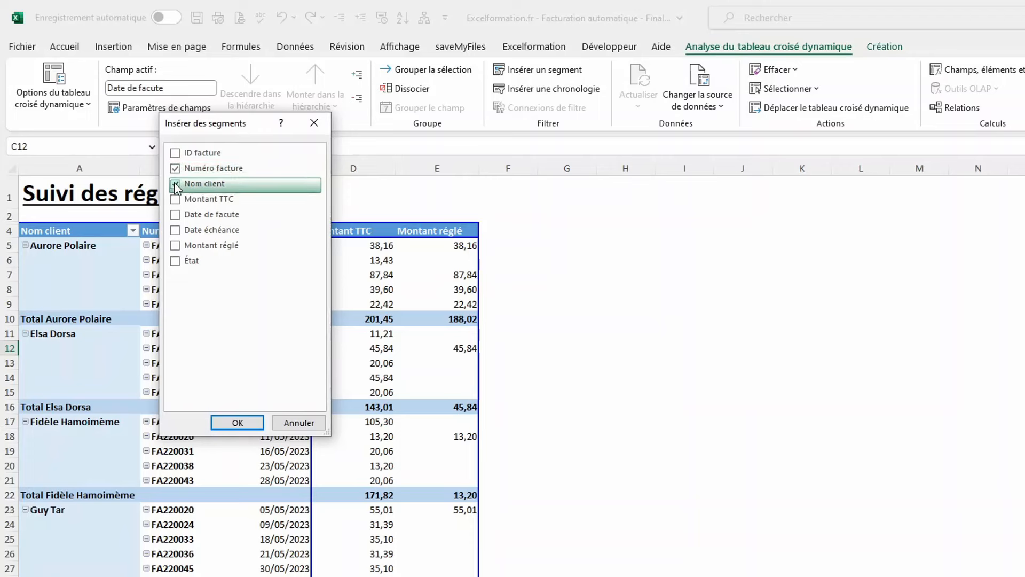
click(176, 214)
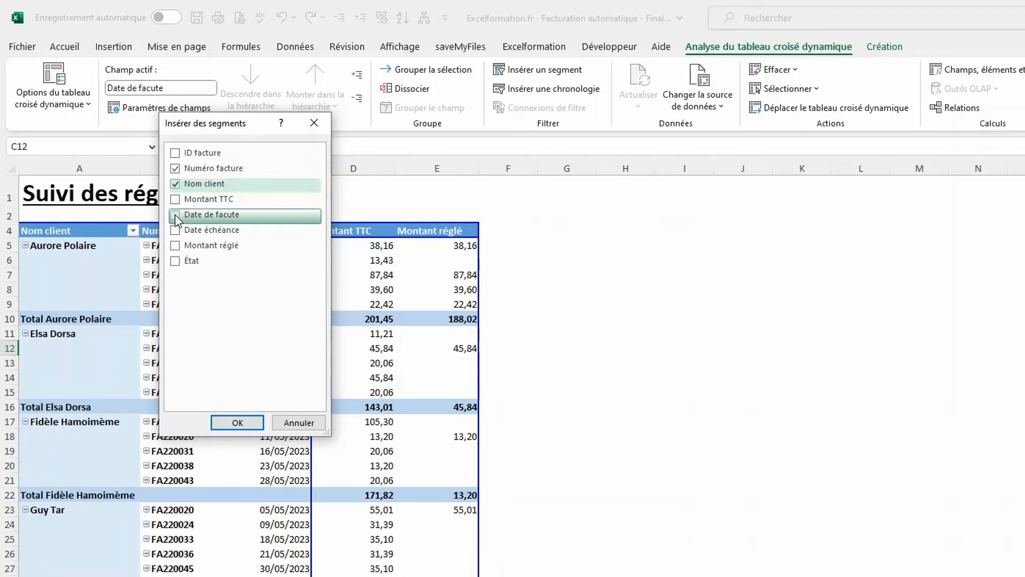
click(176, 261)
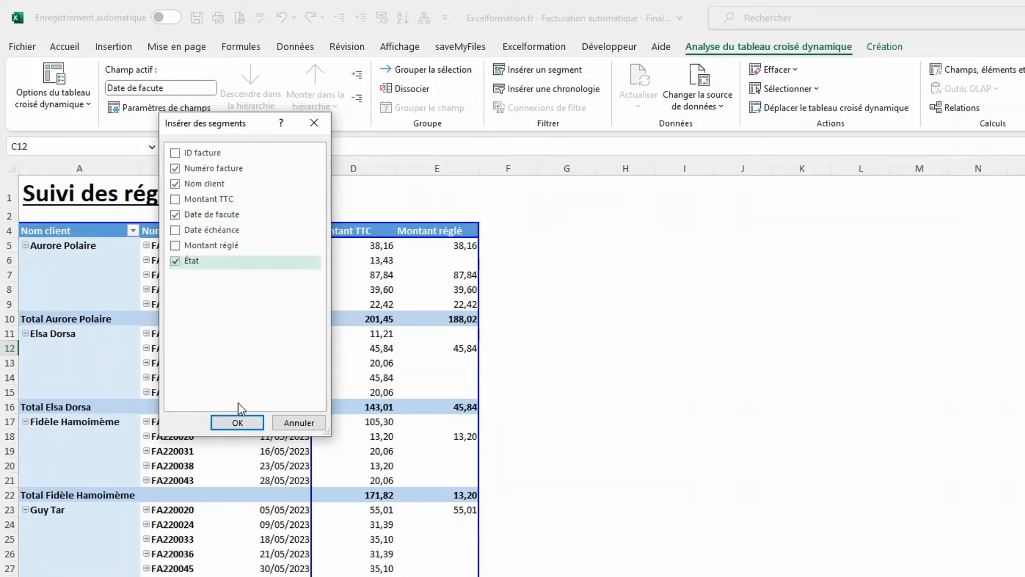
click(238, 422)
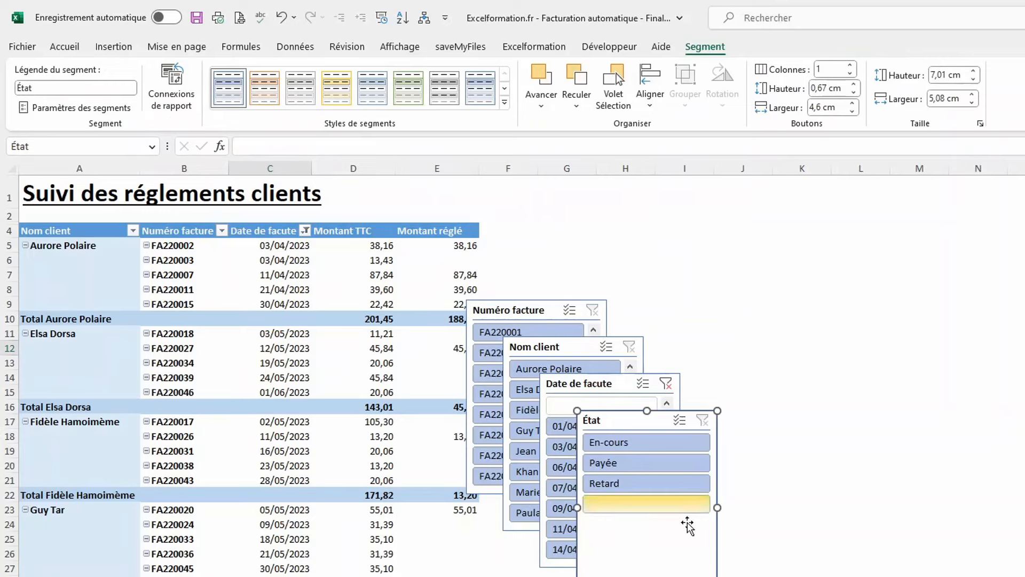
Step: Filter the pivot table with the État slicer on En-cours, on Payée, and finally on Retard
click(619, 447)
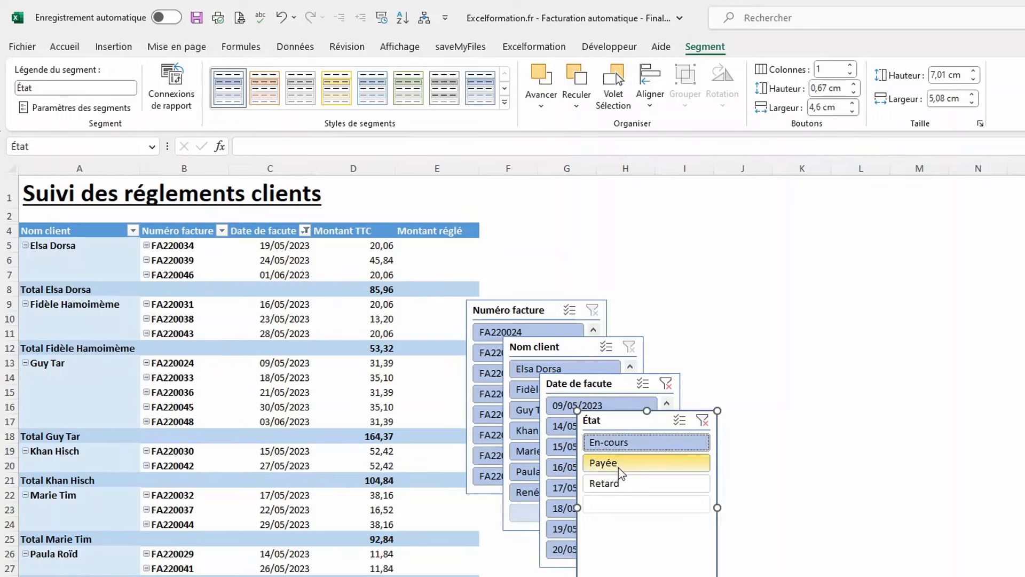
click(620, 462)
click(619, 484)
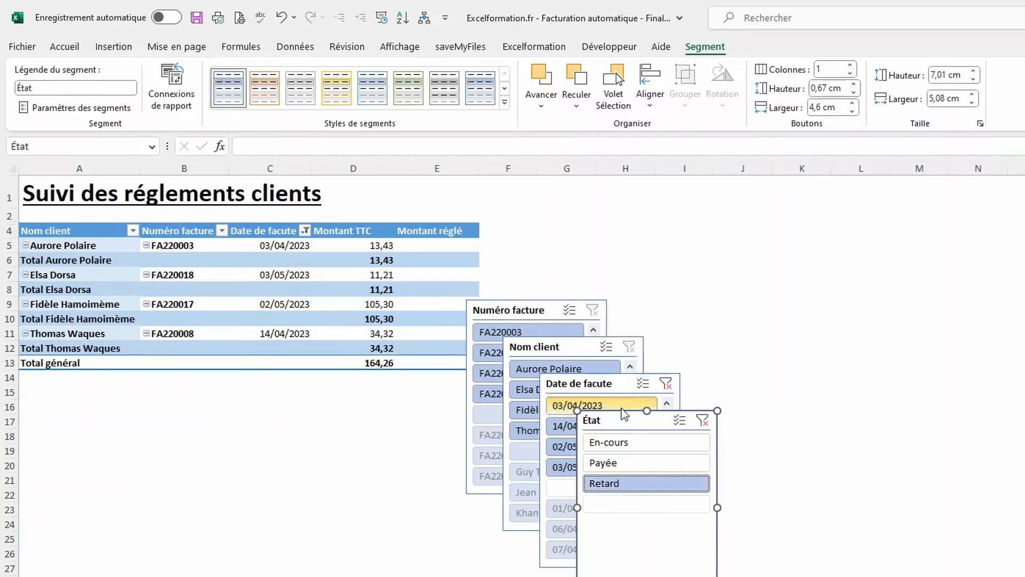
Step: Place the État slicer beside the pivot table at 4 cm high, and Nom client to its right at about 4.02 by 14.02 cm
drag(621, 409, 548, 187)
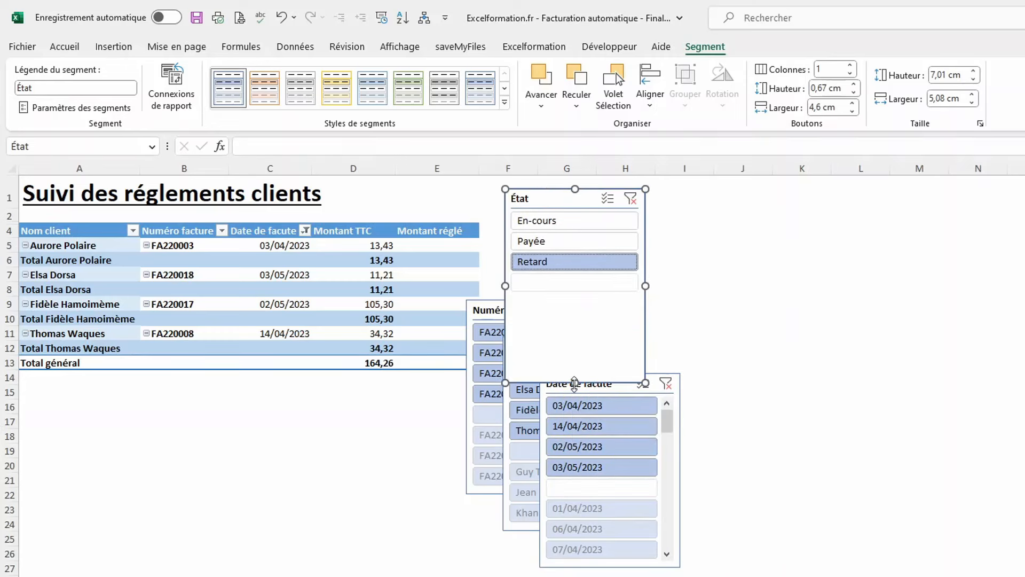
drag(571, 297, 573, 298)
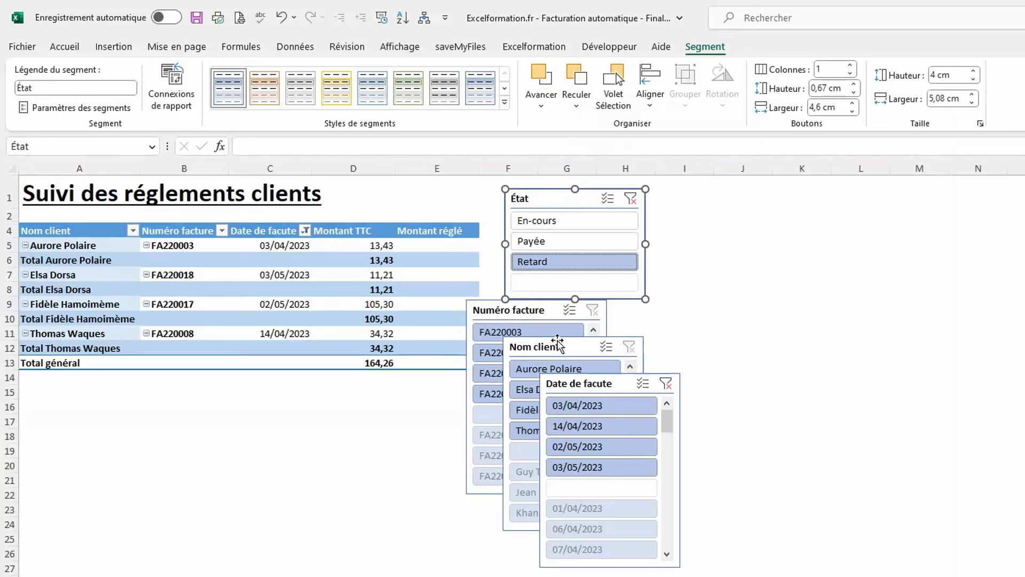
click(558, 340)
drag(558, 339, 706, 190)
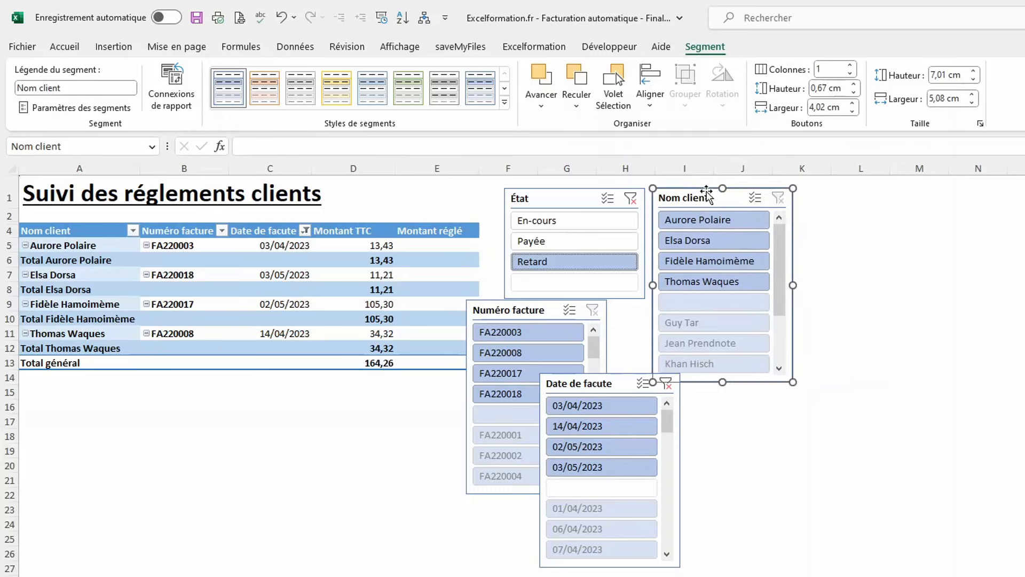
drag(793, 381, 1024, 299)
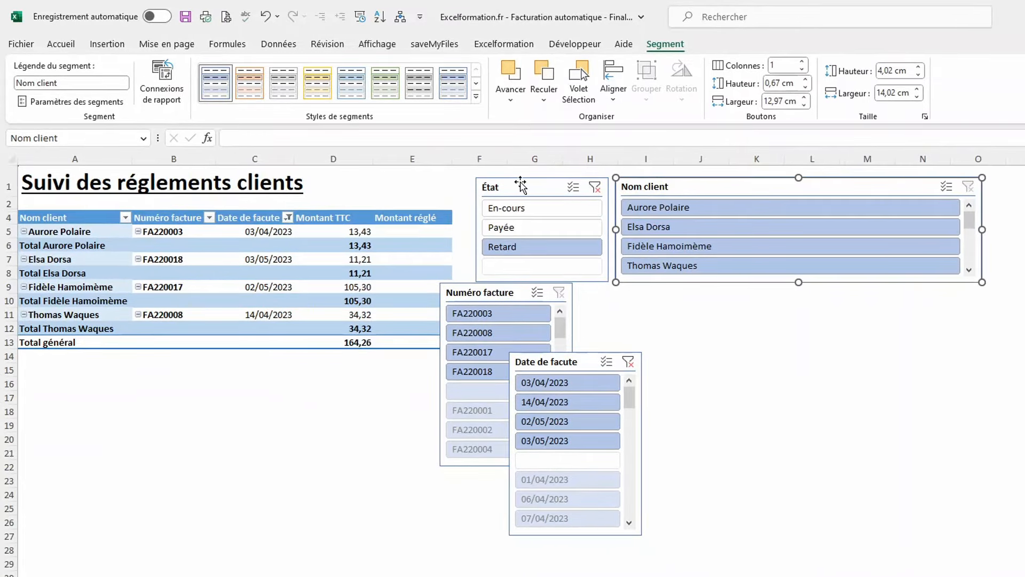
Step: Align the top edges of the État and Nom client slicers
ctrl+click(521, 184)
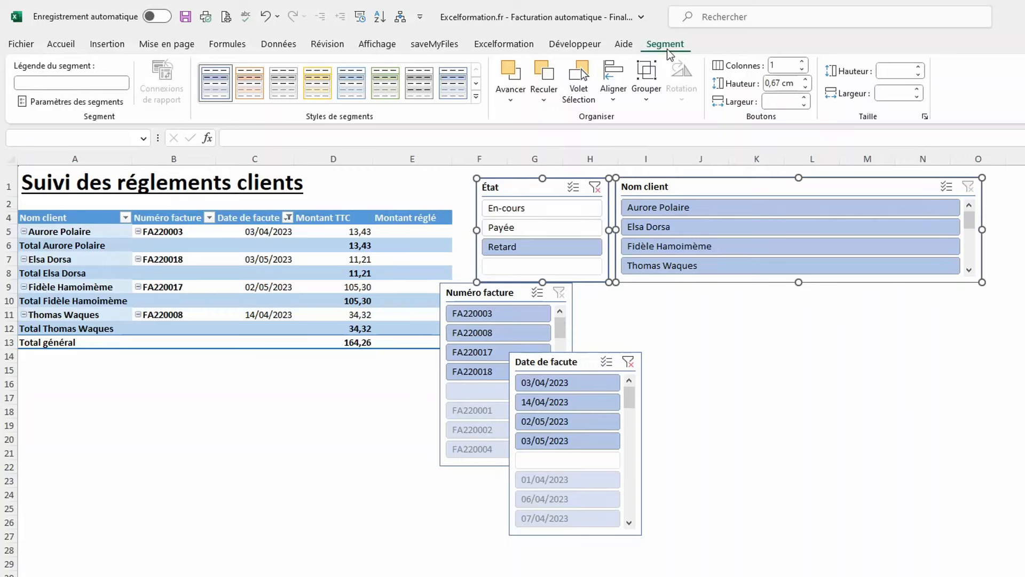
click(617, 99)
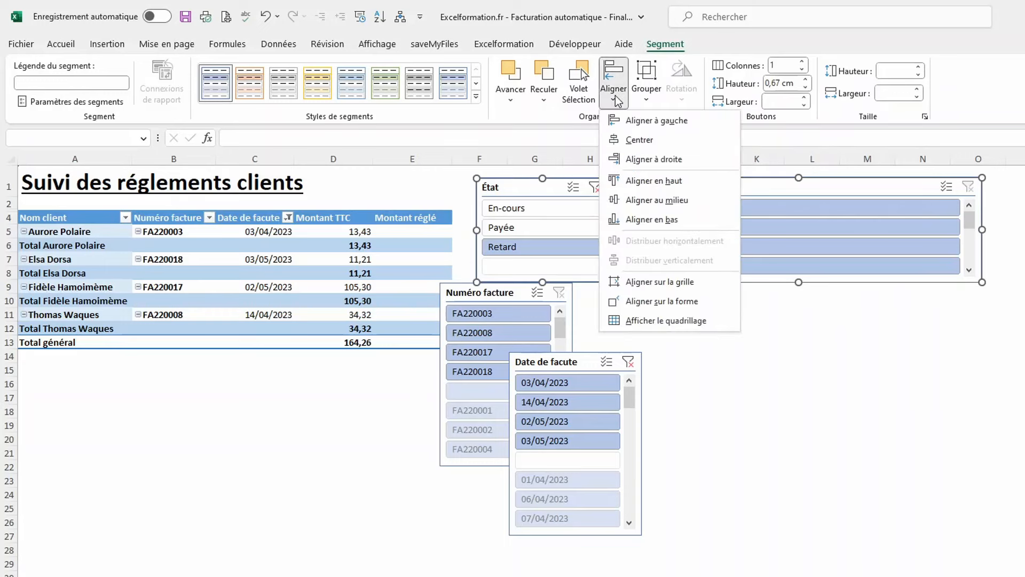
click(650, 182)
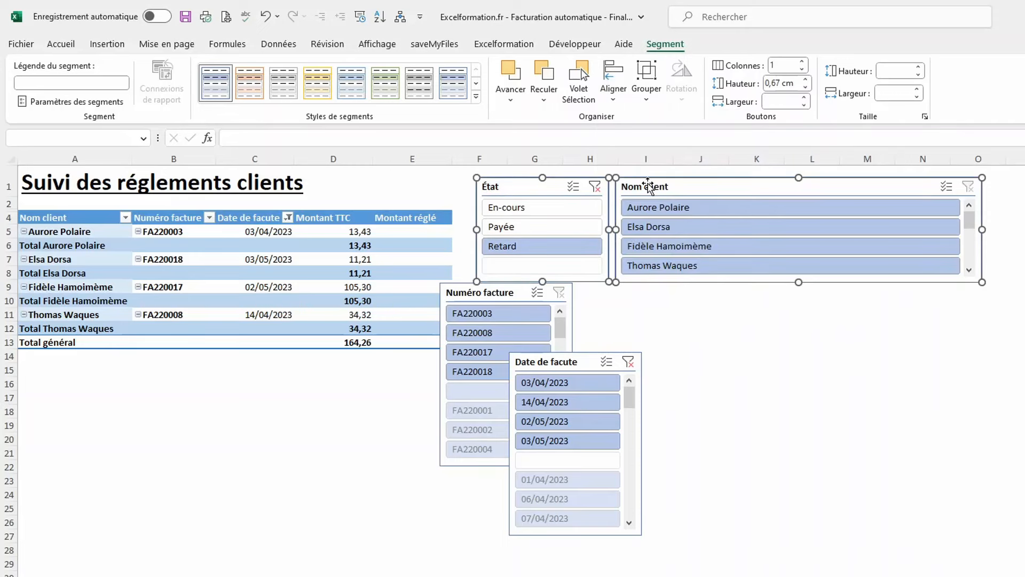
click(648, 328)
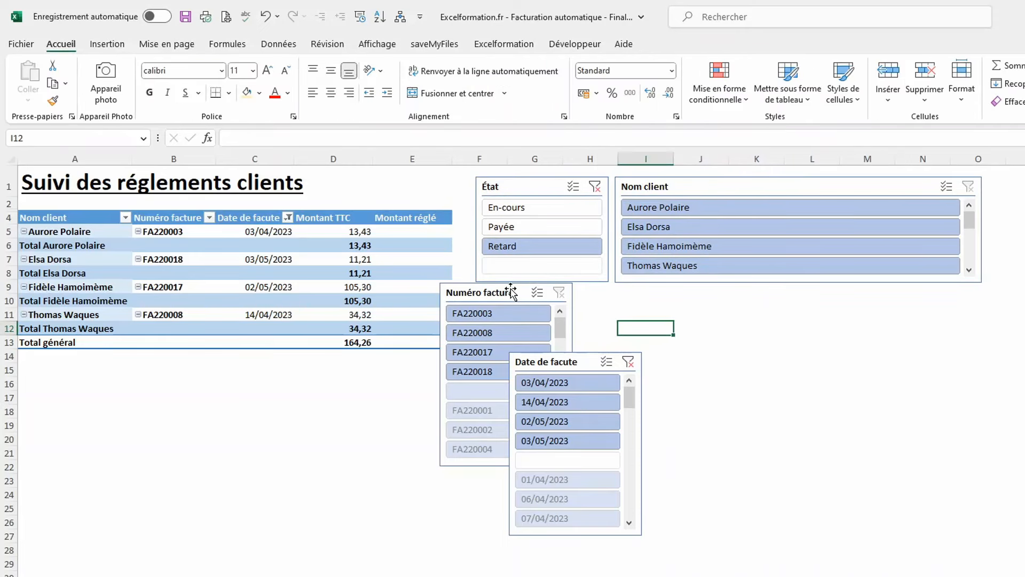
Step: Stack the Date de facute and Numéro facture slicers below État, sized about 3.92 by 19.34 cm and 3.52 by 19.42 cm
click(511, 288)
drag(511, 289, 440, 419)
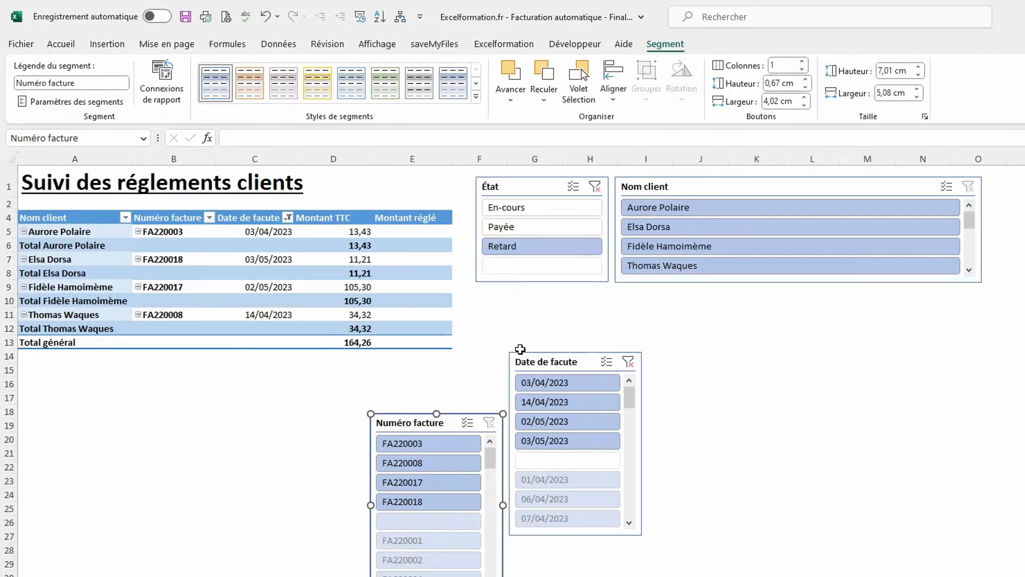
drag(530, 358, 496, 295)
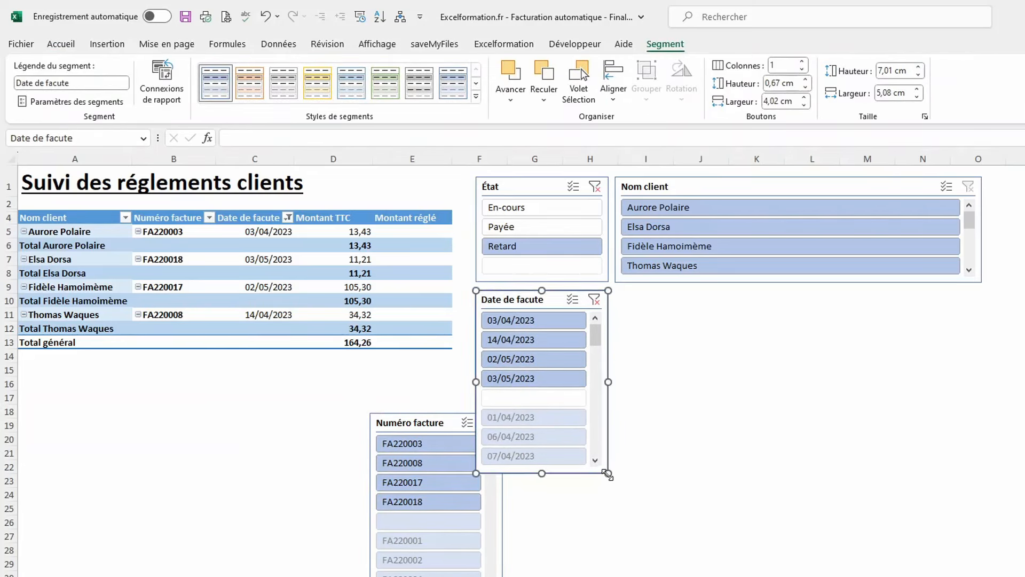
drag(608, 474, 981, 393)
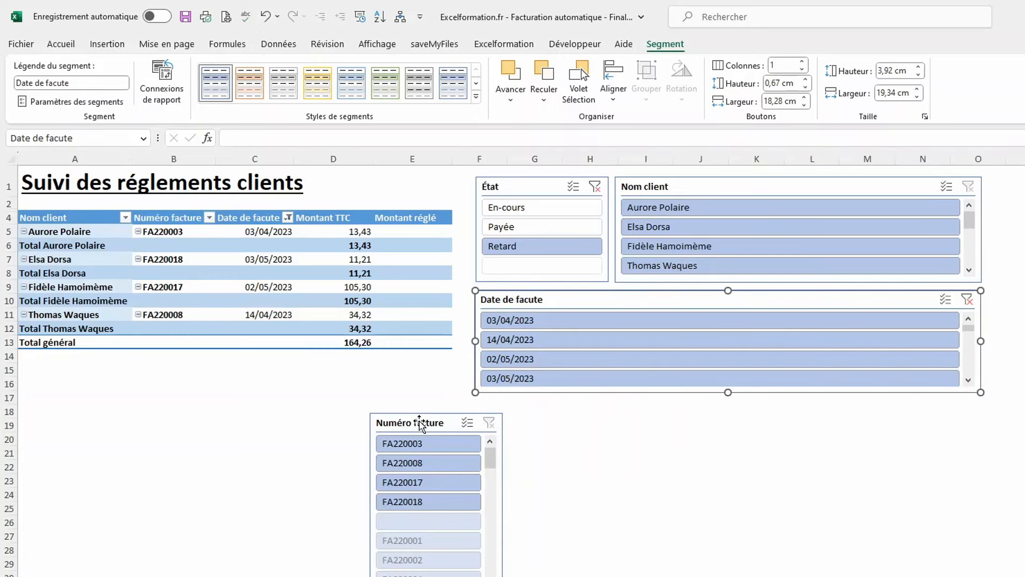
drag(419, 420, 524, 410)
drag(608, 575, 982, 491)
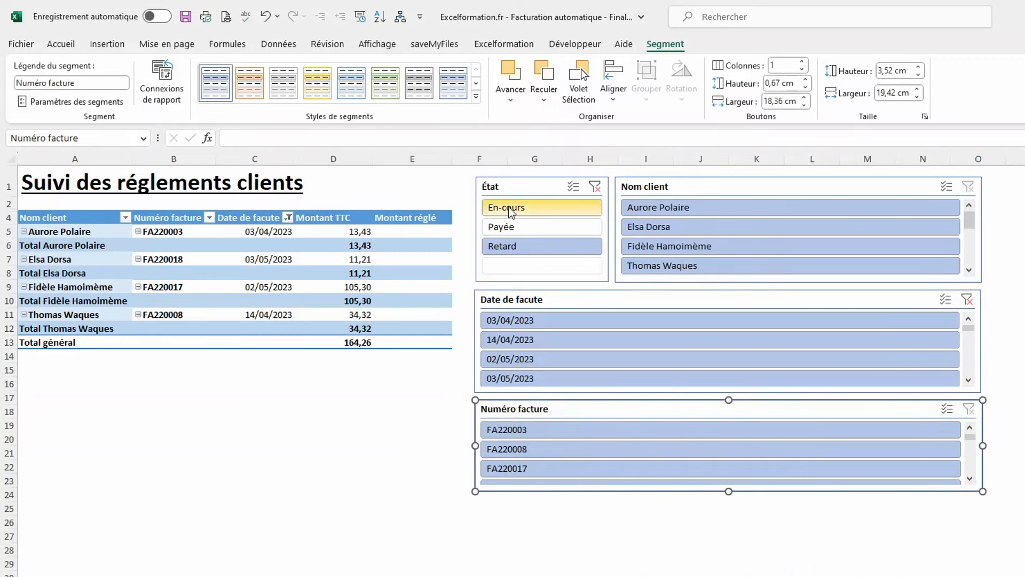
Step: Arrange the État slicer's buttons in 2 columns with a button height of 1.4 cm
click(522, 188)
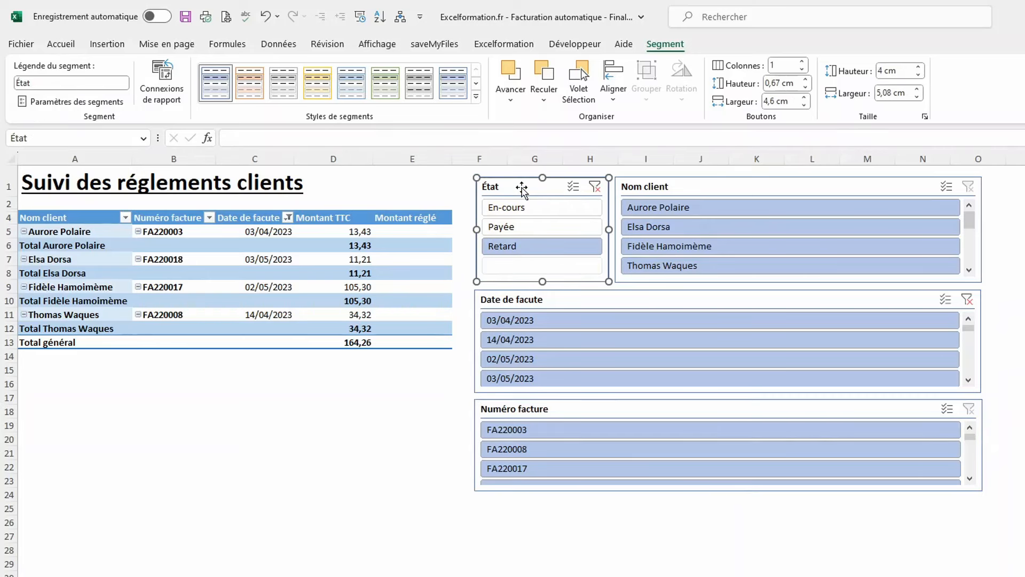
click(803, 62)
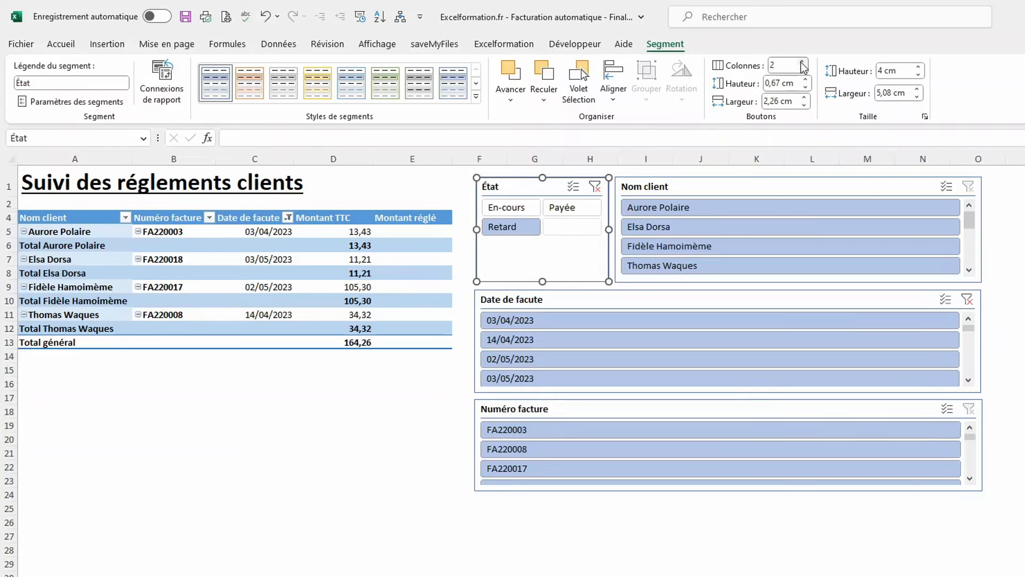
drag(806, 81, 807, 82)
click(806, 82)
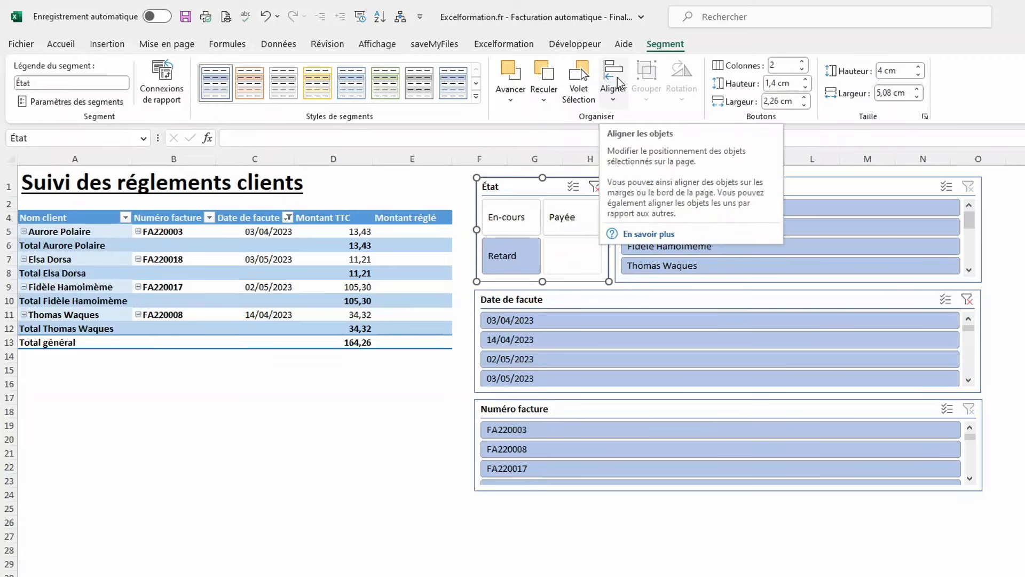
Step: Apply the Jaune clair 4 style to the État slicer, and give Nom client 3 columns with the Orange clair 2 style
click(329, 95)
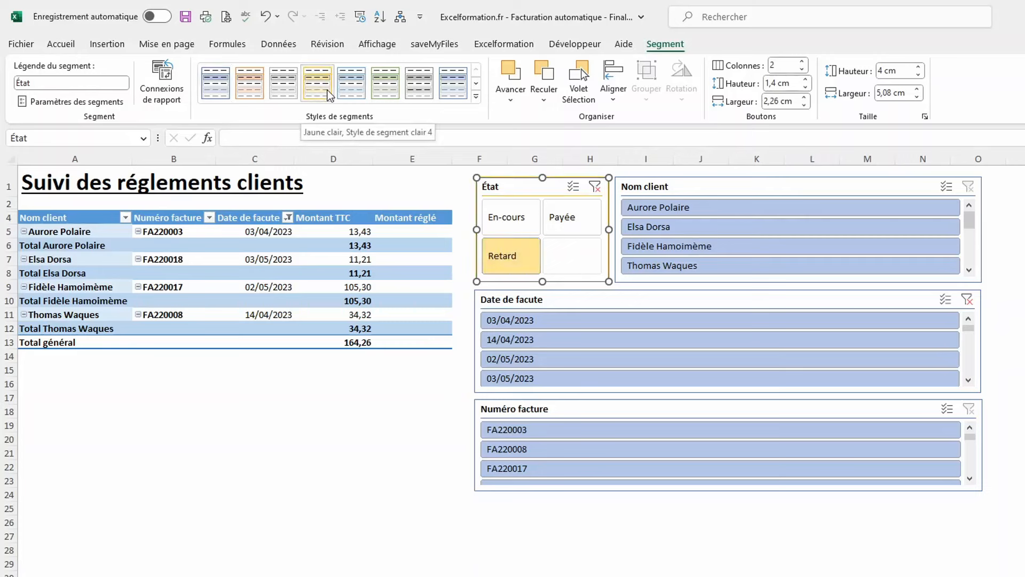
click(759, 181)
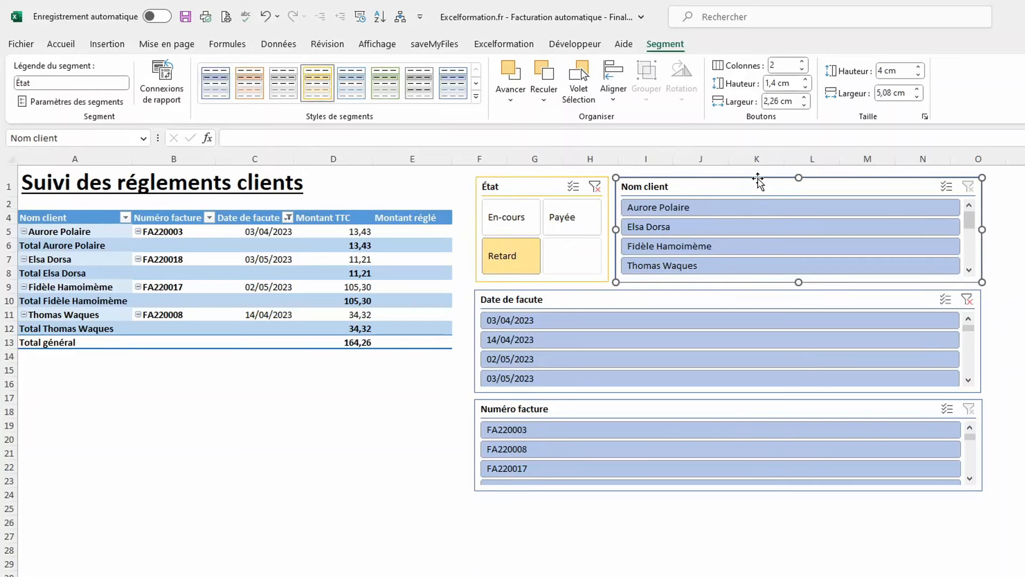
click(806, 62)
click(805, 62)
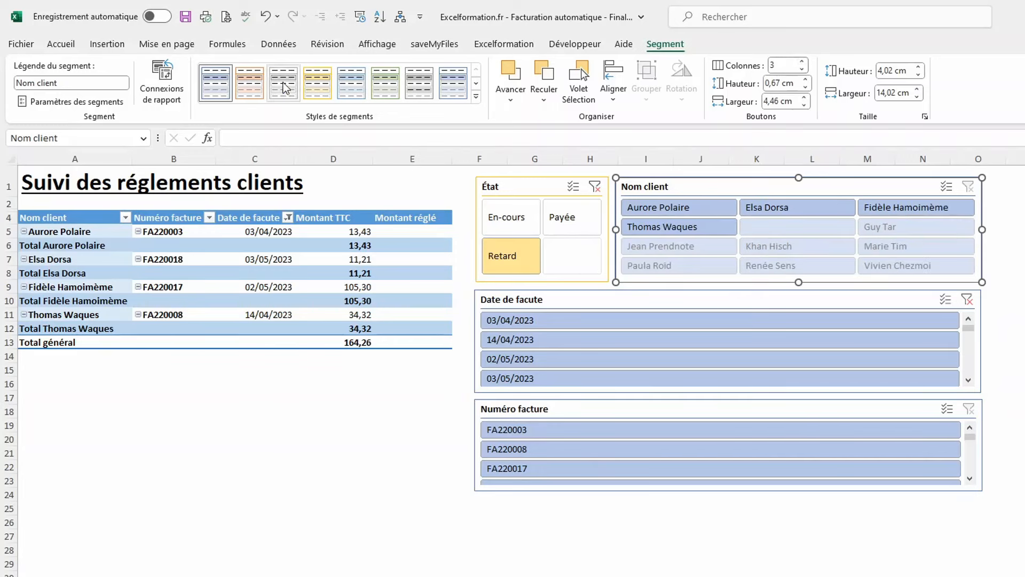
click(250, 90)
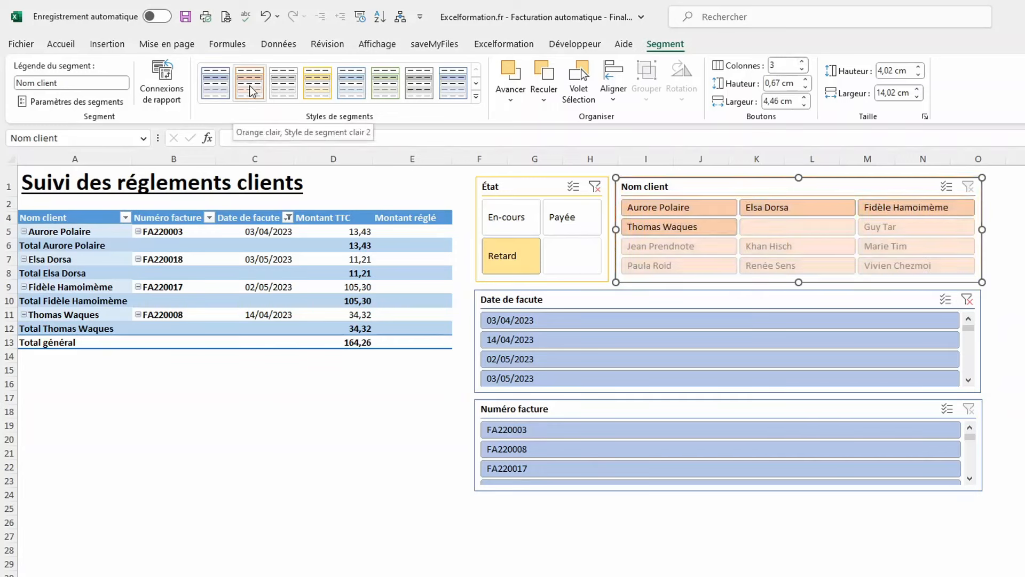
Step: Arrange the Date de facute slicer's buttons in 6 columns
click(563, 292)
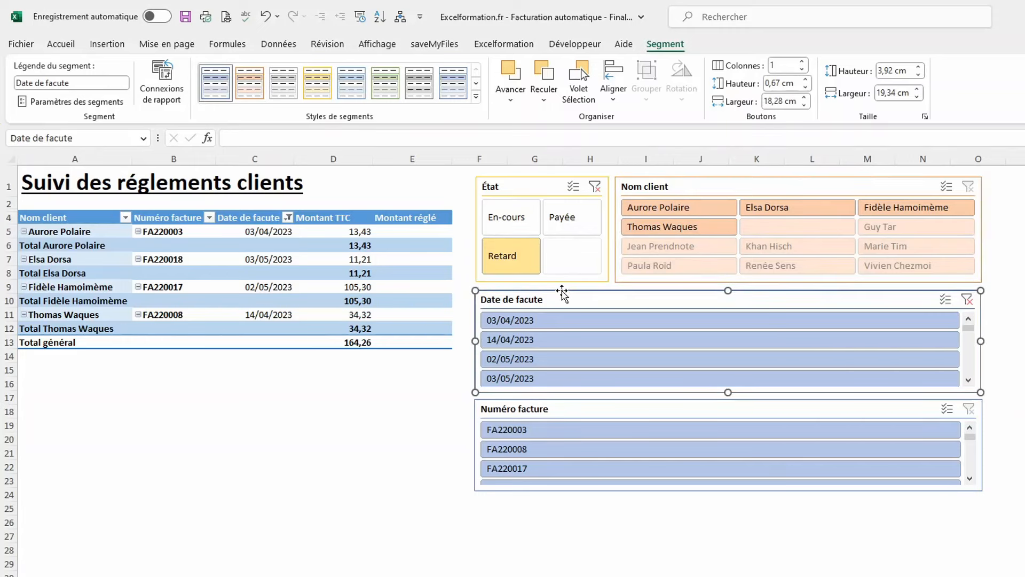
click(802, 62)
click(802, 62)
click(803, 62)
click(802, 62)
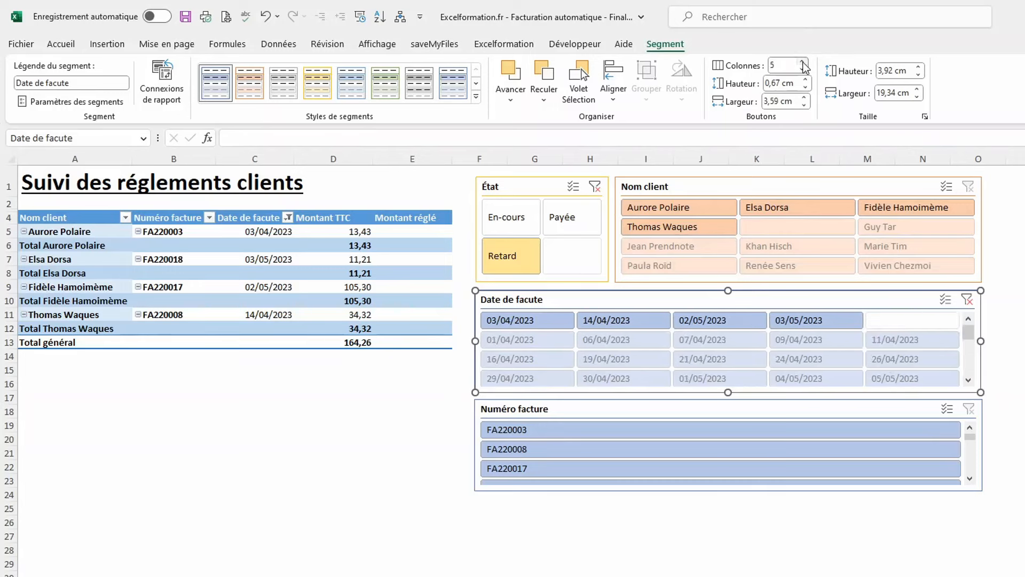
click(802, 62)
Step: Arrange the Numéro facture slicer's buttons in 6 columns
click(641, 405)
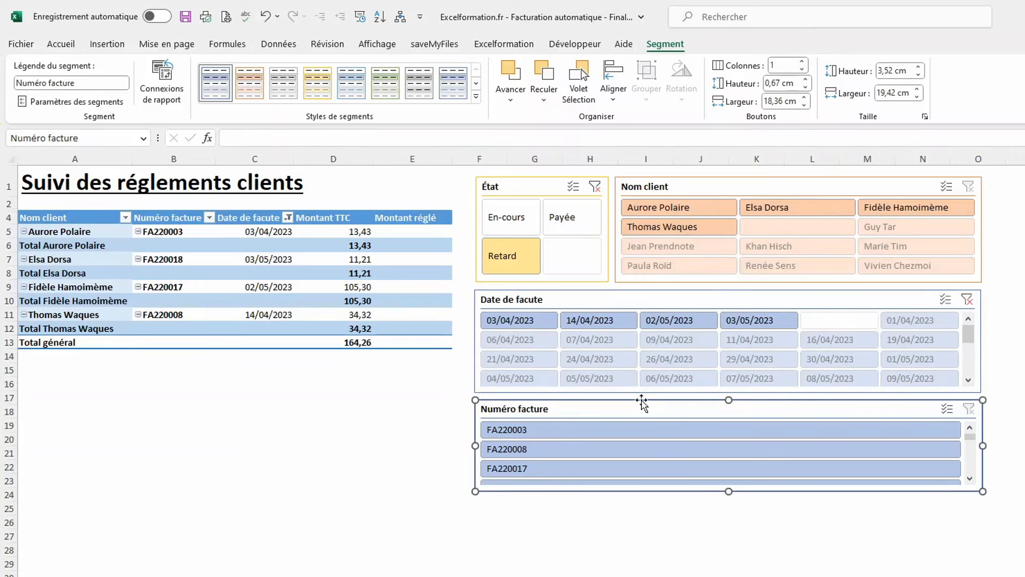
click(803, 62)
click(802, 62)
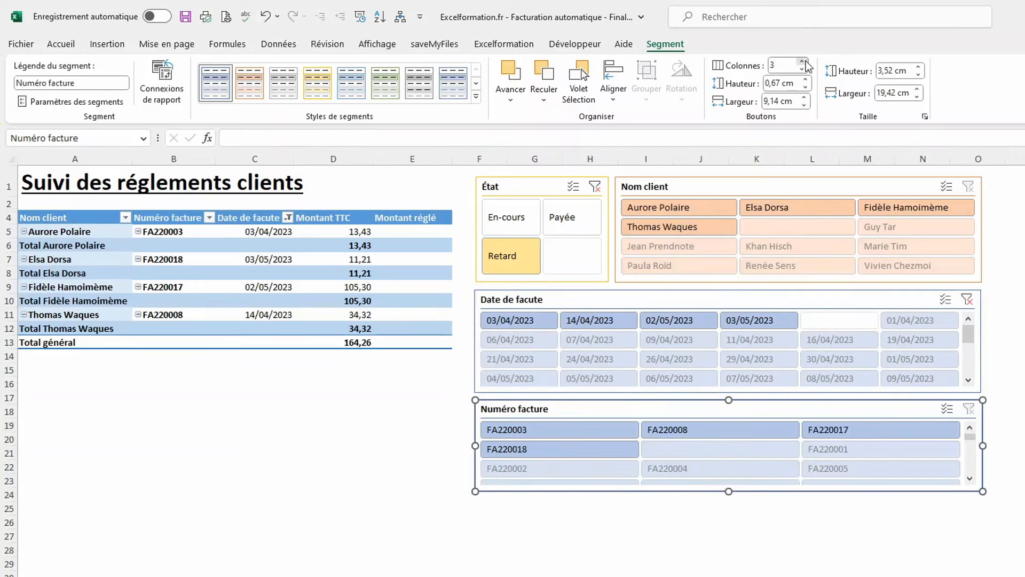
click(803, 62)
click(803, 62)
click(802, 62)
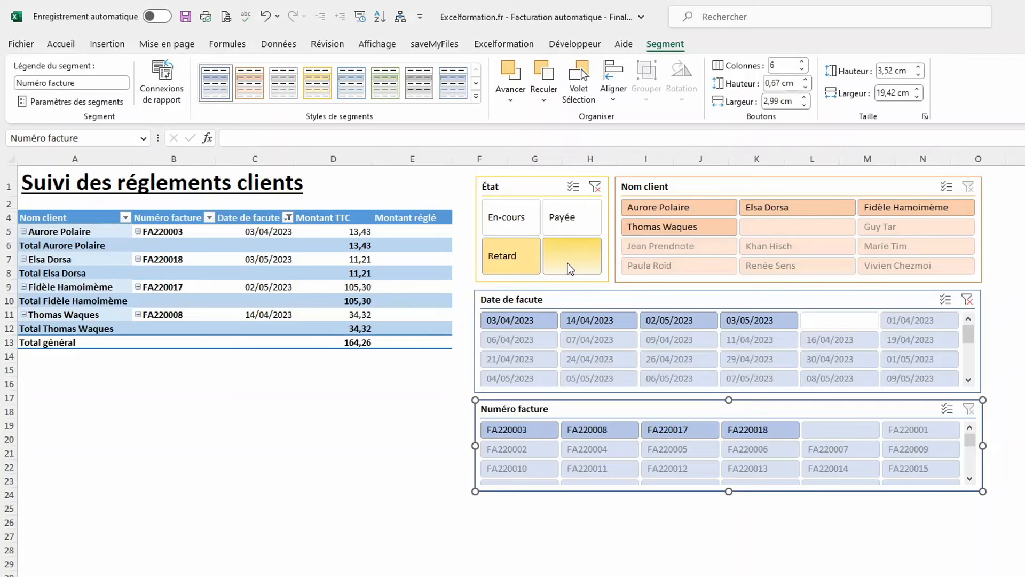
Step: Hide items without data in all four slicers at once: État, Nom client, Date de facute and Numéro facture
click(534, 187)
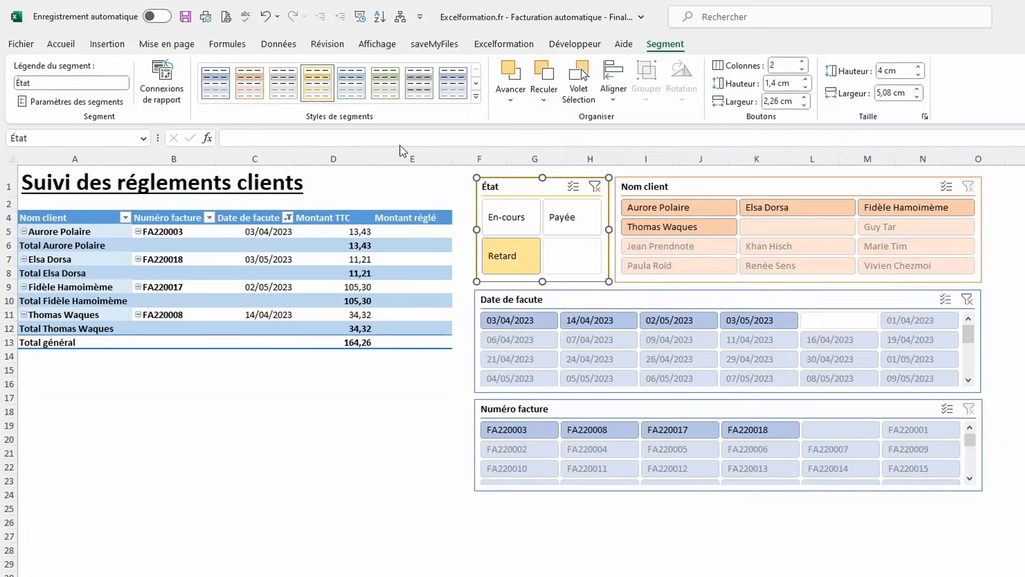
ctrl+click(632, 188)
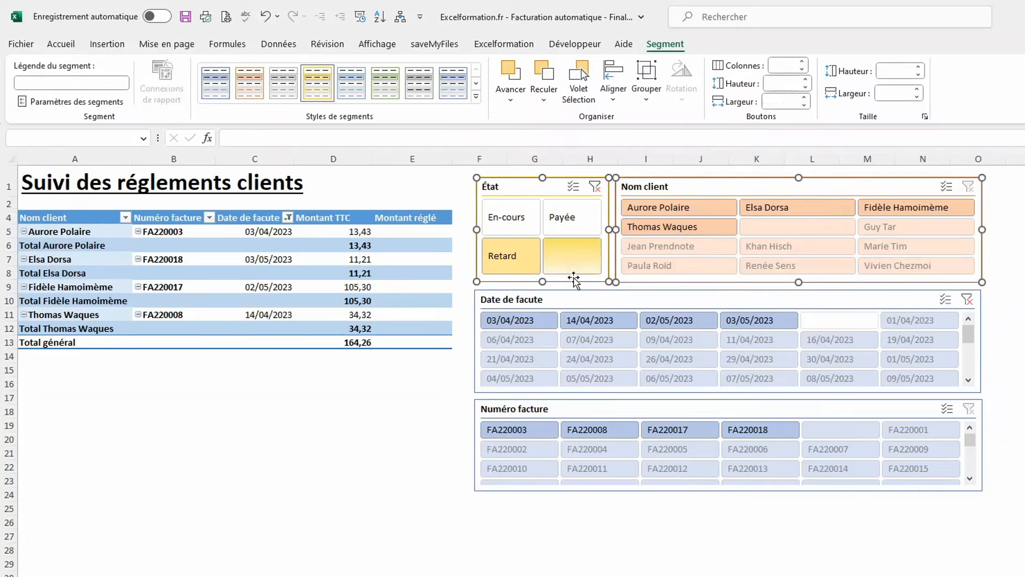
ctrl+click(576, 300)
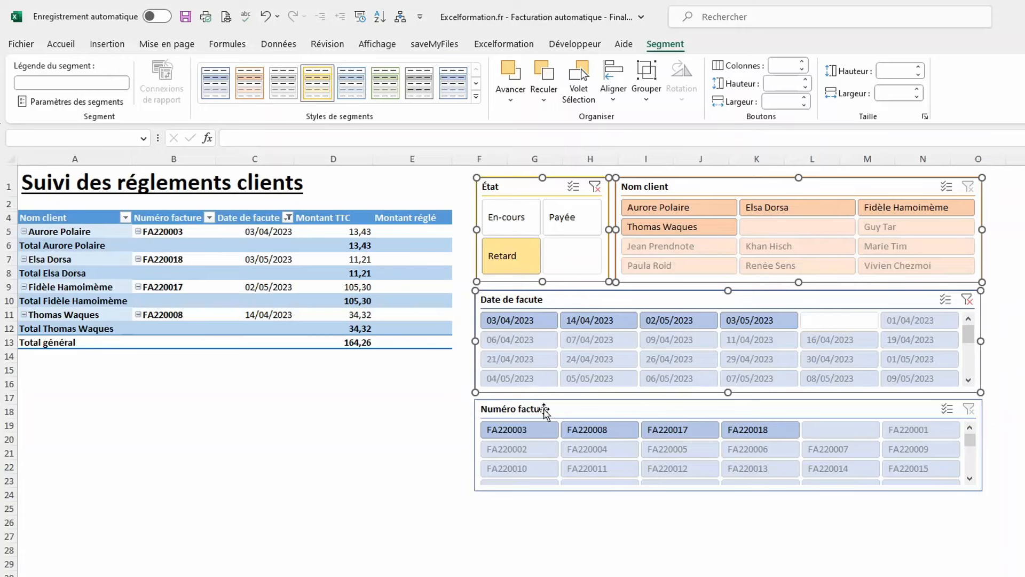
ctrl+click(545, 407)
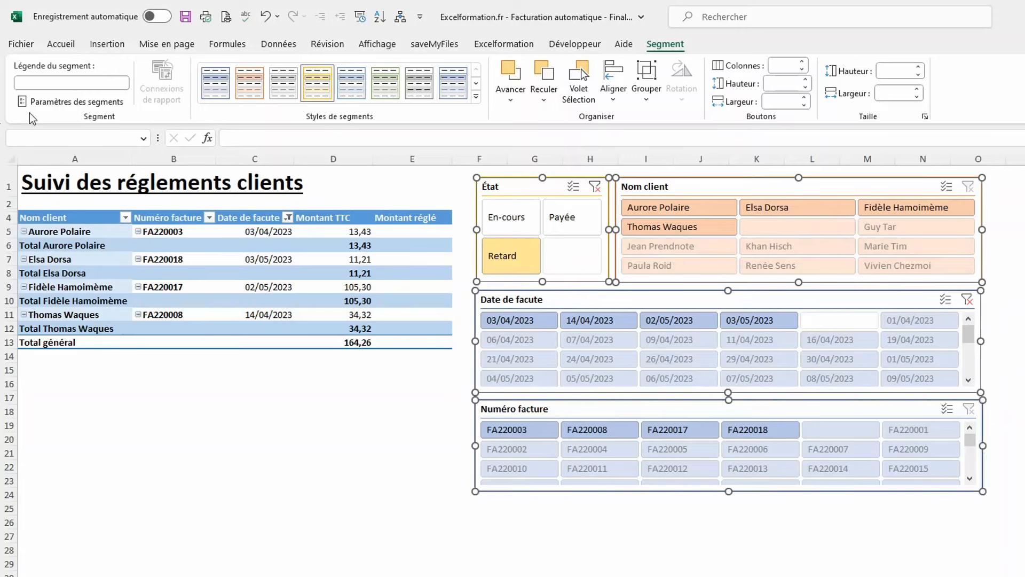
click(64, 108)
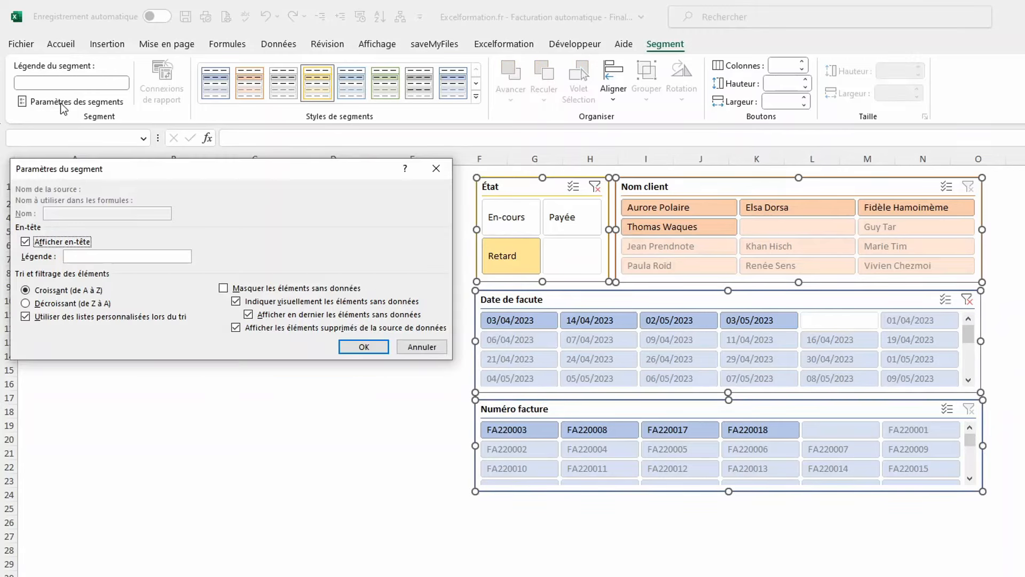
click(223, 289)
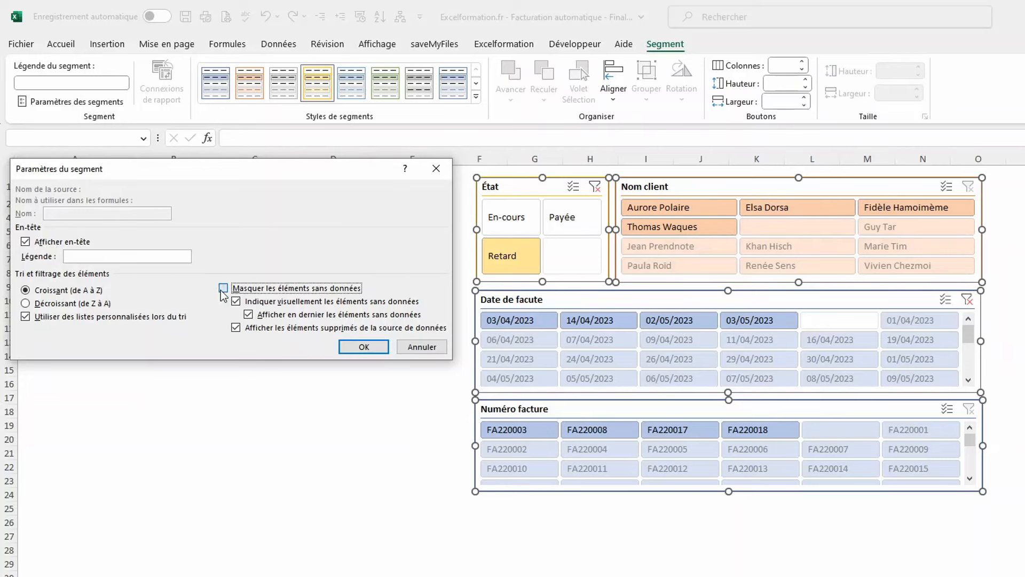
click(363, 347)
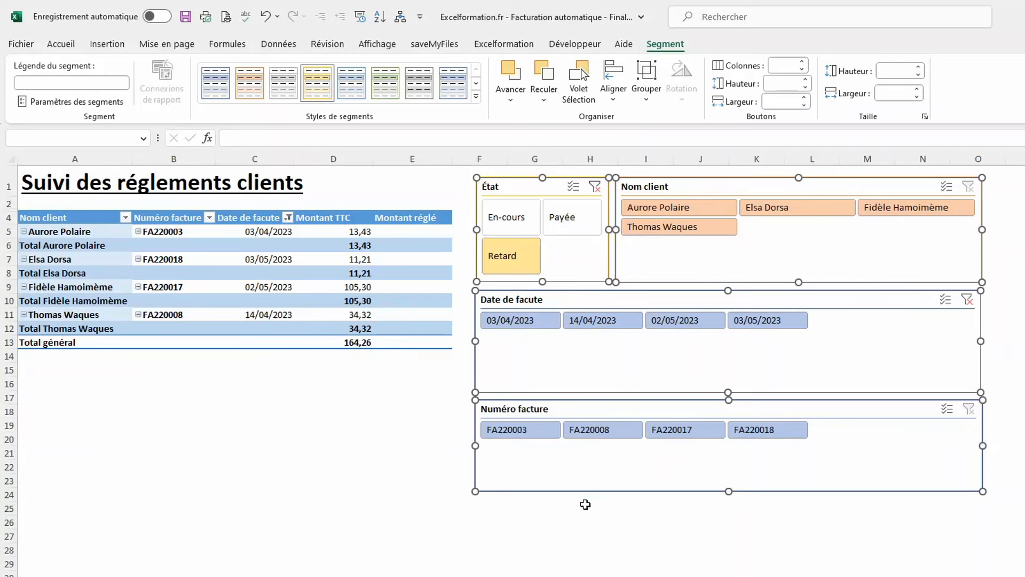
click(602, 539)
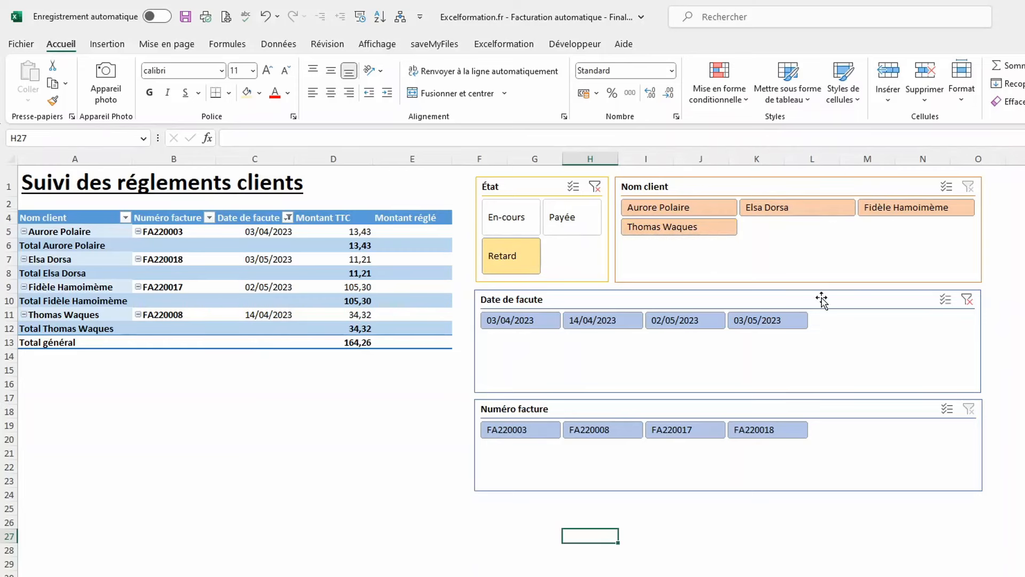
Step: Filter the pivot table to Payée invoices and extend the Numéro facture slicer downward to fit four rows of buttons
click(559, 225)
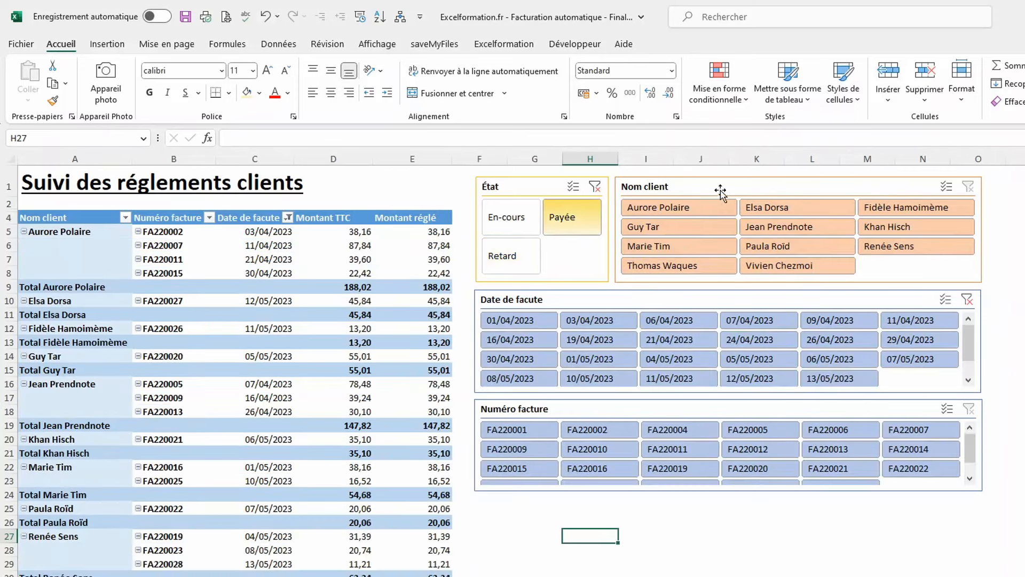
click(728, 489)
drag(728, 490, 729, 505)
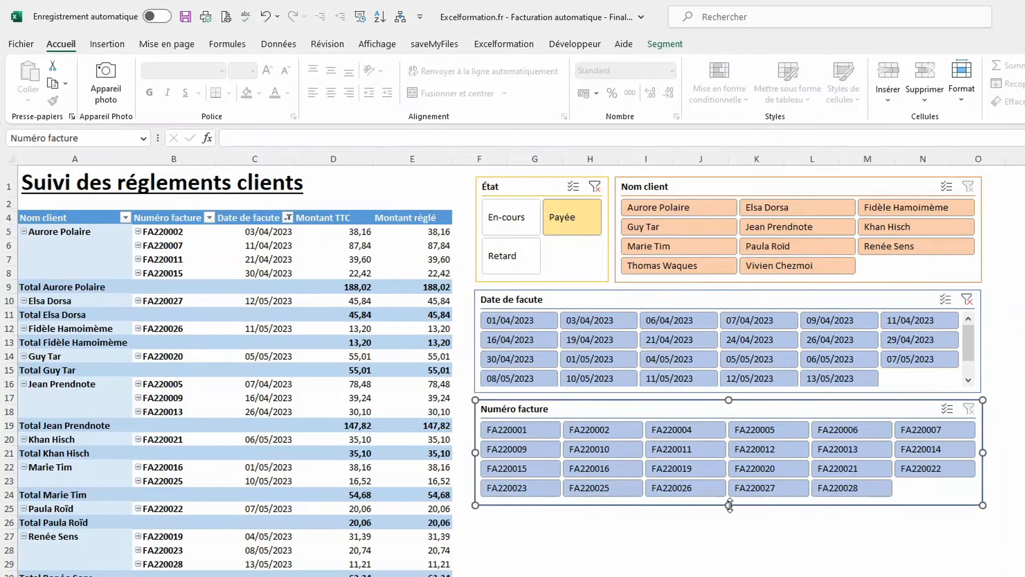
click(715, 551)
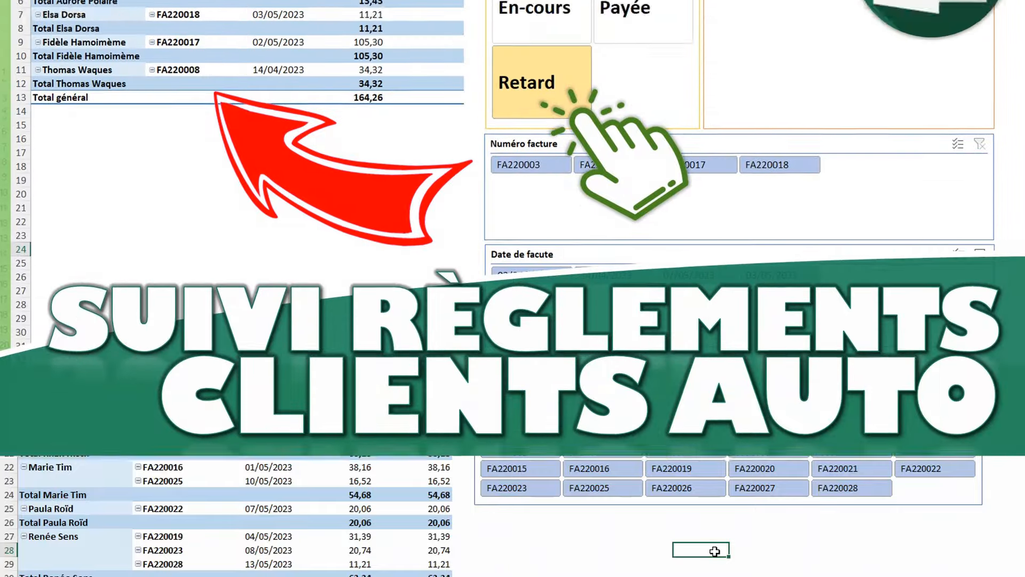